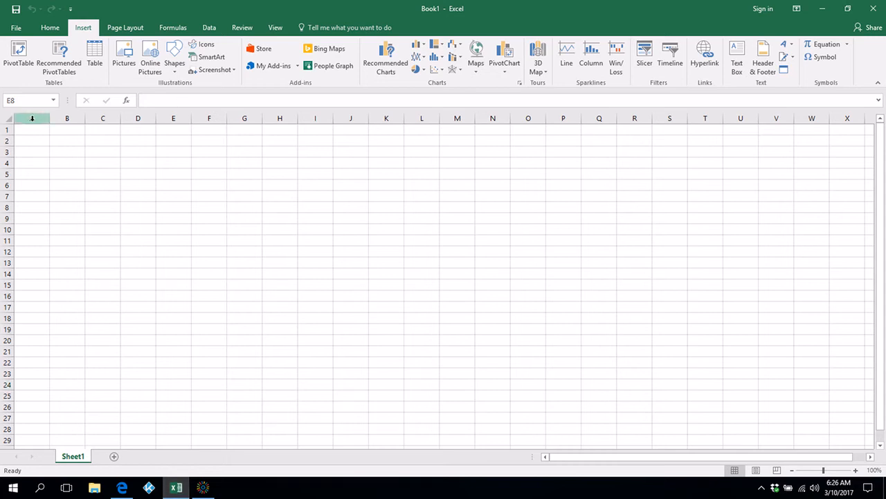
{"action": "left_click", "coordinate": [97, 140]}
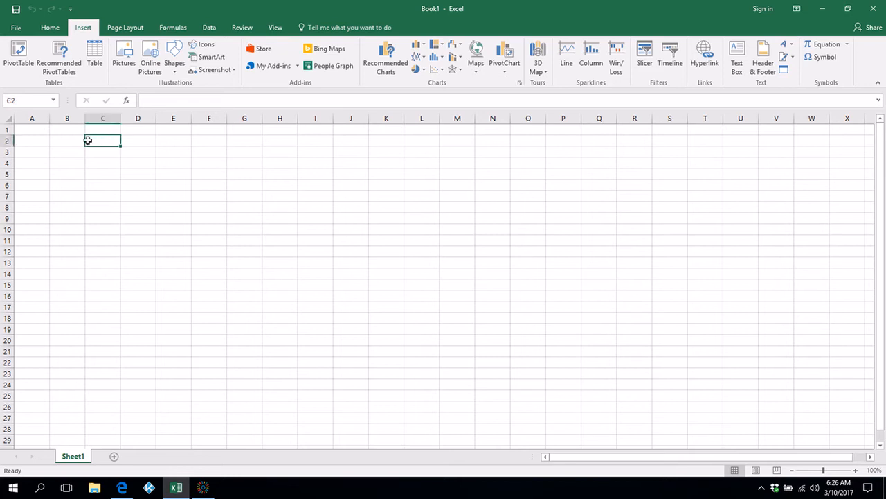
{"action": "left_click", "coordinate": [170, 190]}
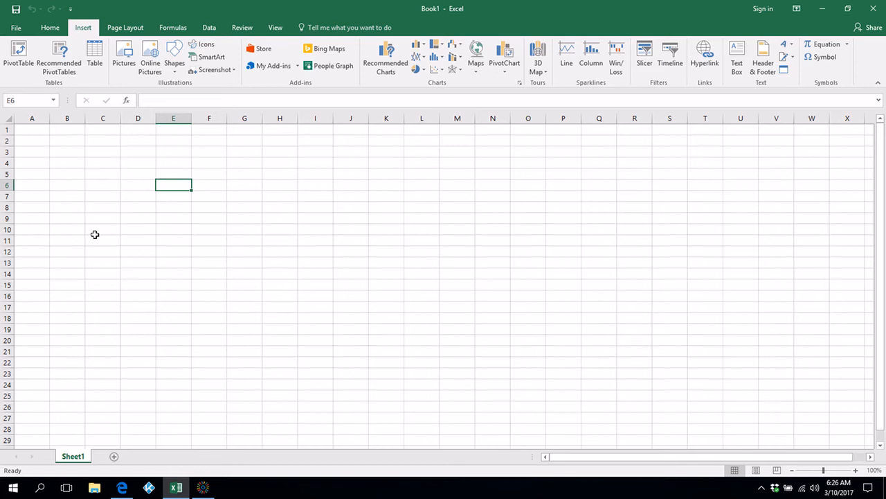
Merge the range A1:H3 into a single cell through the cell format settings
{"action": "left_click", "coordinate": [38, 131]}
{"action": "left_click_drag", "start_coordinate": [38, 131], "coordinate": [284, 152]}
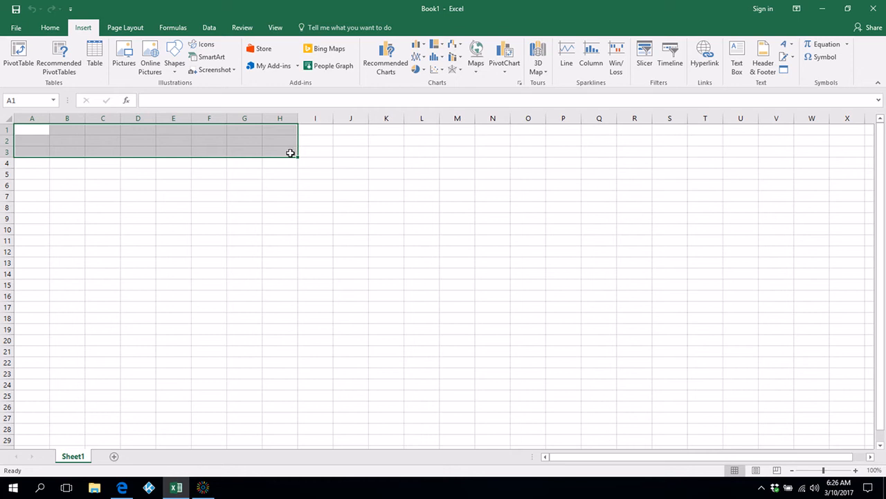
{"action": "right_click", "coordinate": [177, 146]}
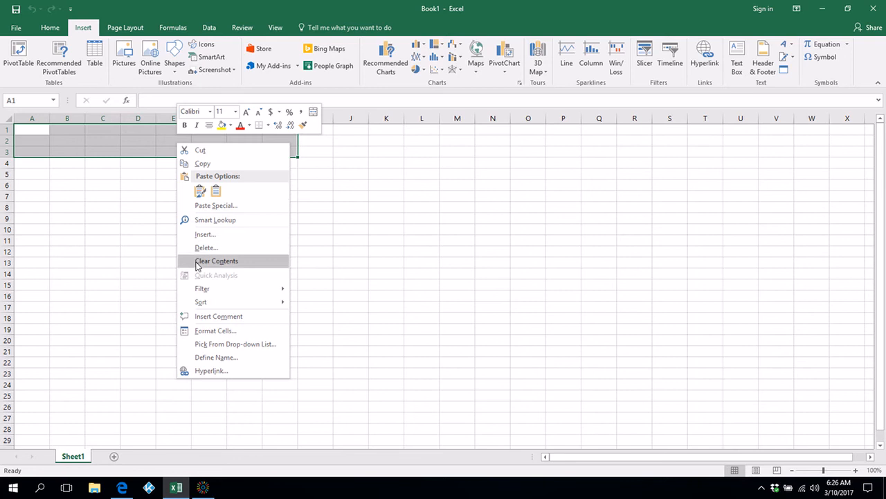
{"action": "left_click", "coordinate": [213, 331]}
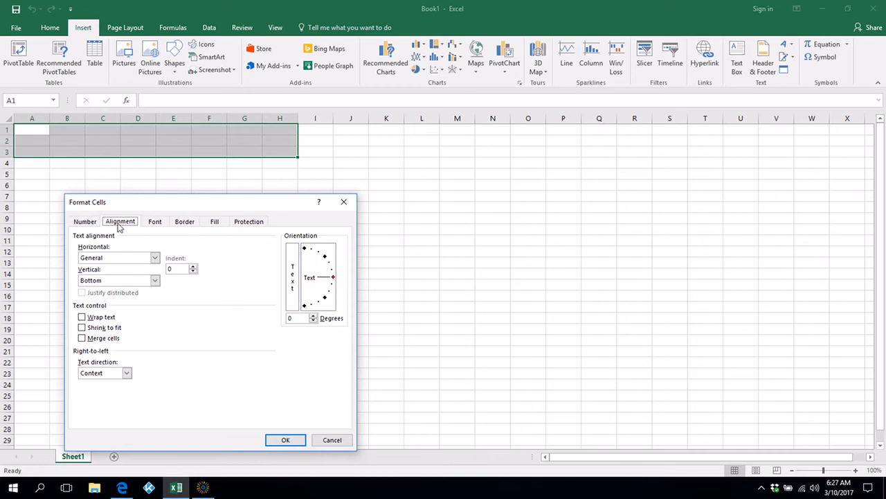
{"action": "left_click", "coordinate": [82, 338]}
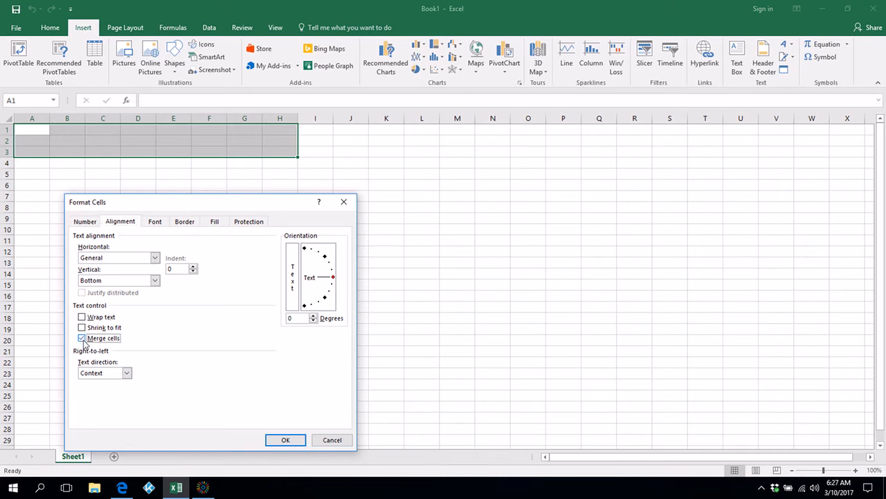
{"action": "left_click", "coordinate": [288, 440]}
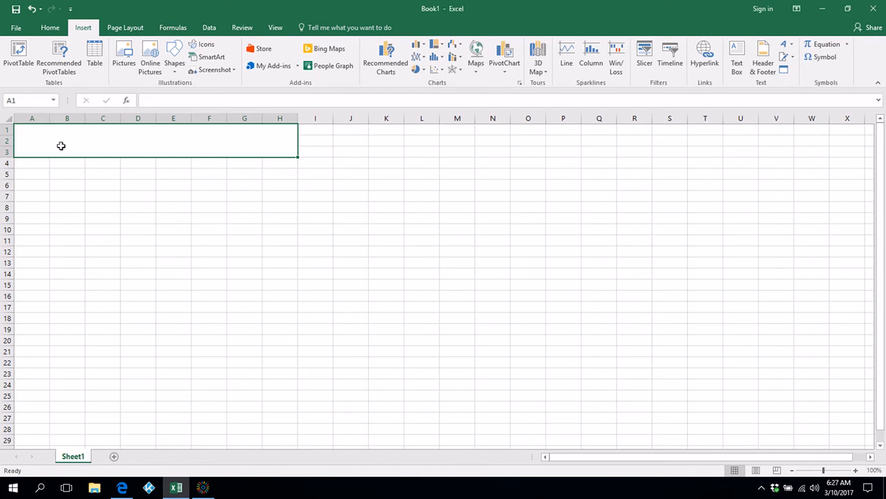
{"action": "left_click", "coordinate": [182, 187]}
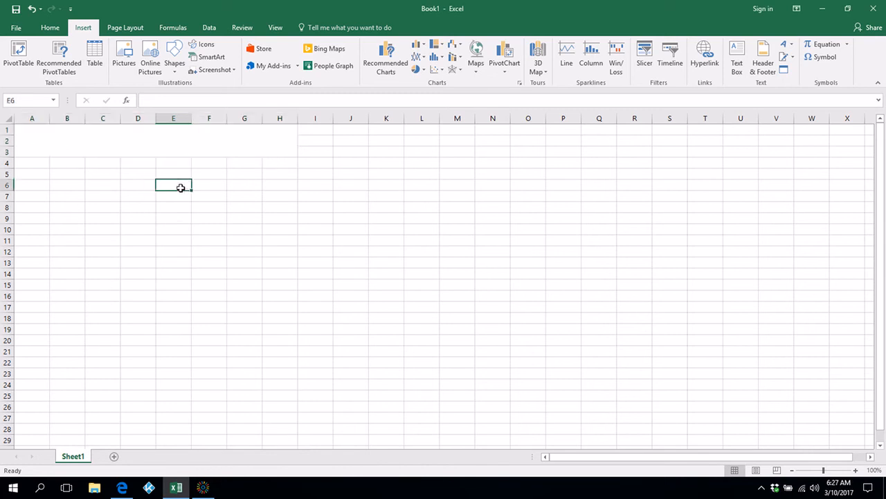
Enter the title "ELC 15 Grades" in the merged cell A1:H3
{"action": "left_click", "coordinate": [58, 142]}
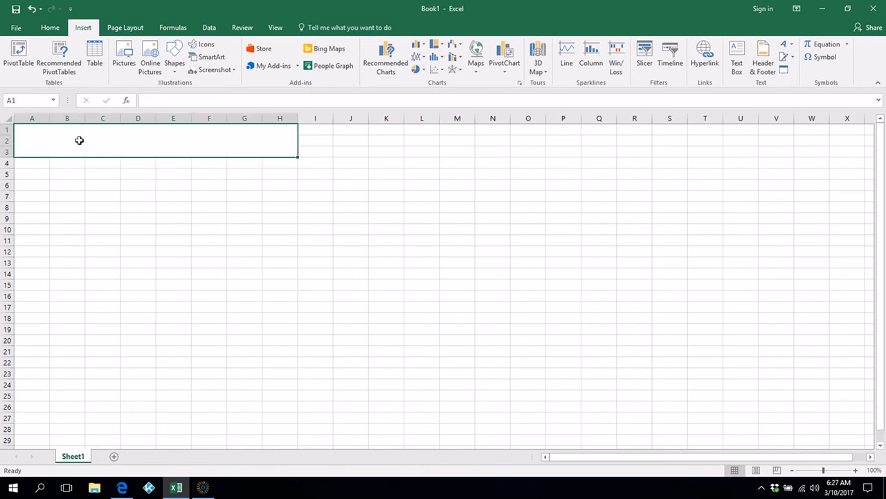
{"action": "type", "text": "E"}
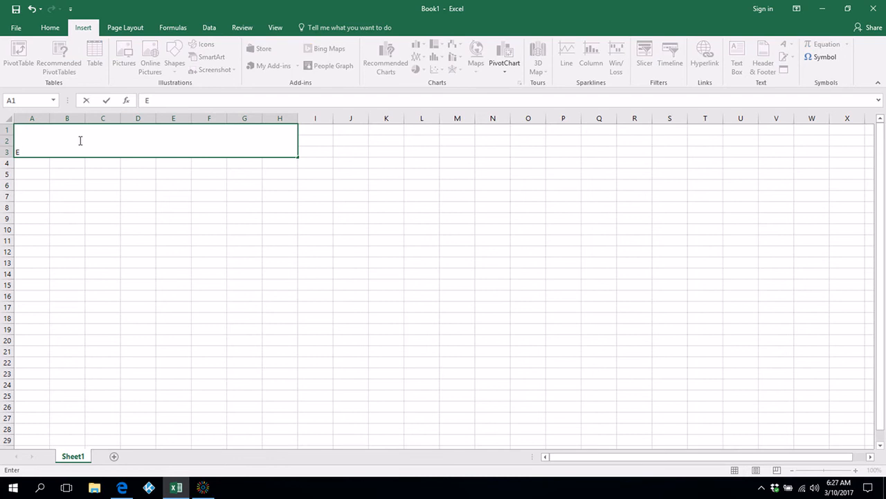
{"action": "type", "text": "LC 15 Gradesd"}
{"action": "key", "text": "BackSpace"}
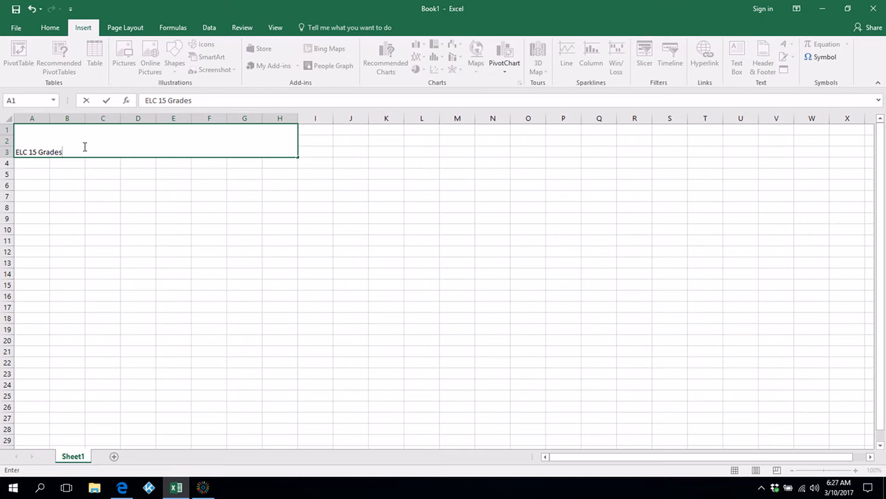
Underline the whole title text "ELC 15 Grades" in the merged cell
{"action": "left_click", "coordinate": [61, 151]}
{"action": "left_click_drag", "start_coordinate": [64, 152], "coordinate": [20, 152]}
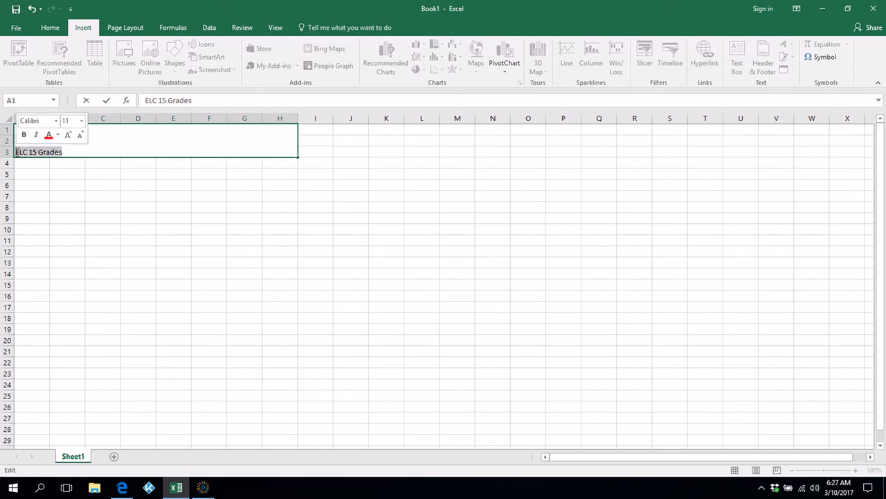
{"action": "left_click", "coordinate": [51, 31]}
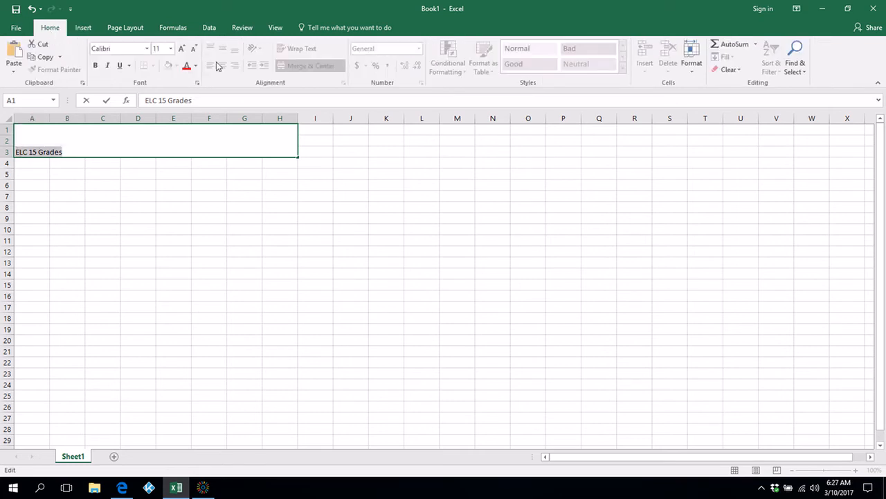
{"action": "left_click", "coordinate": [69, 147]}
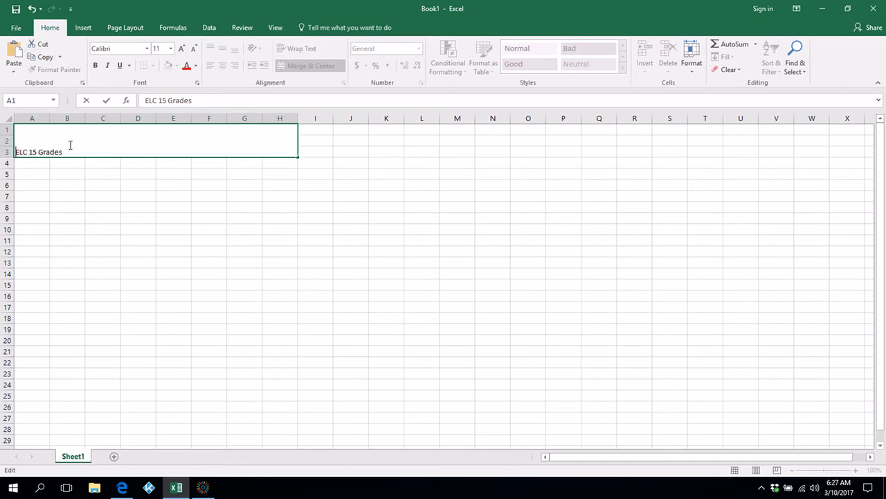
{"action": "left_click_drag", "start_coordinate": [17, 151], "coordinate": [104, 149]}
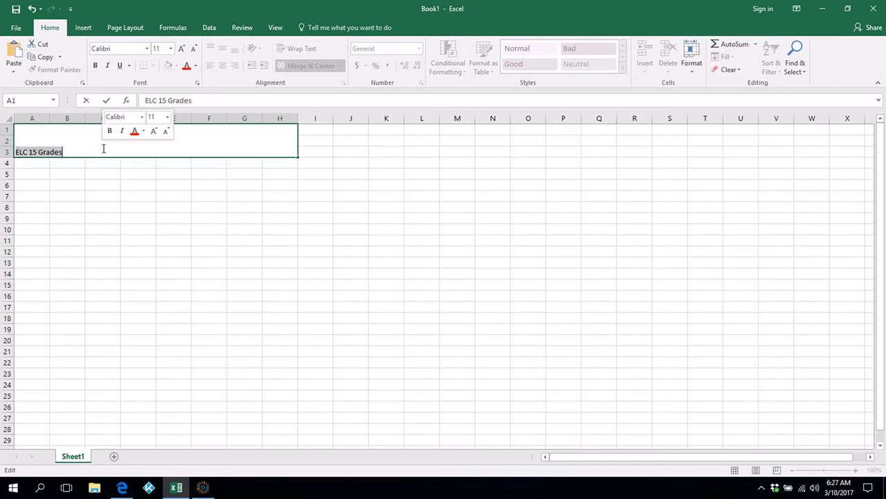
{"action": "left_click", "coordinate": [119, 65]}
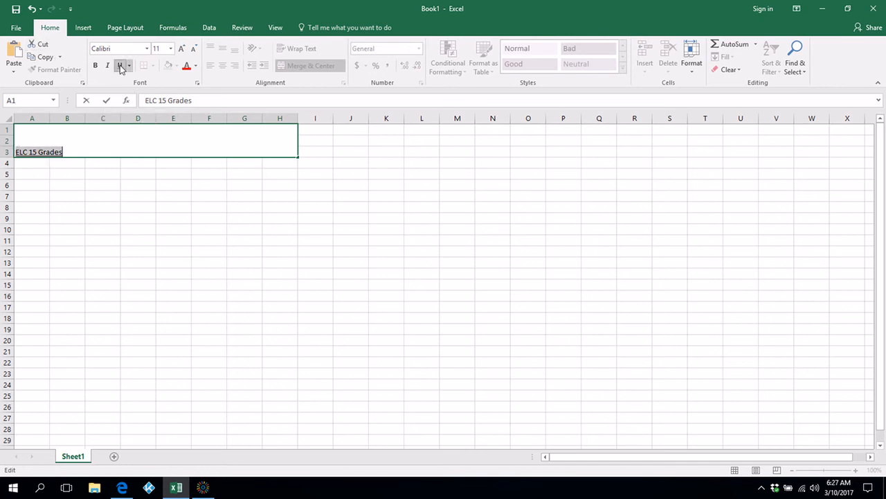
Increase the font size of the selected title text to 26
{"action": "left_click", "coordinate": [181, 49]}
{"action": "left_click", "coordinate": [181, 48]}
{"action": "left_click", "coordinate": [181, 48]}
{"action": "left_click", "coordinate": [181, 49]}
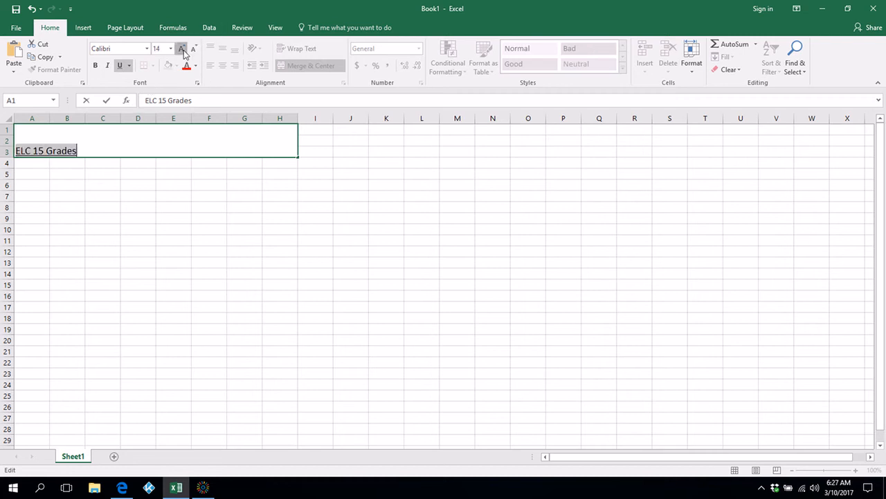
{"action": "left_click", "coordinate": [181, 48]}
{"action": "left_click", "coordinate": [182, 49]}
{"action": "left_click", "coordinate": [181, 48]}
{"action": "left_click", "coordinate": [181, 48]}
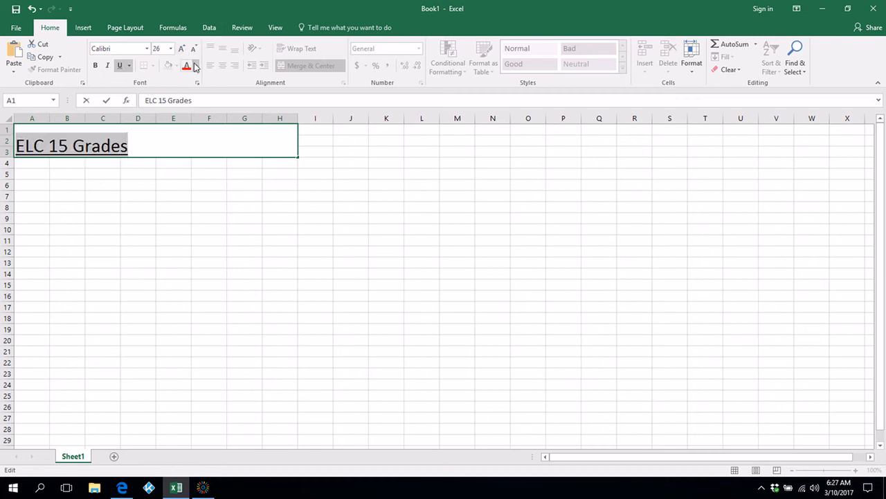
Color the title text with a darker blue theme color and commit the cell entry
{"action": "left_click", "coordinate": [195, 65]}
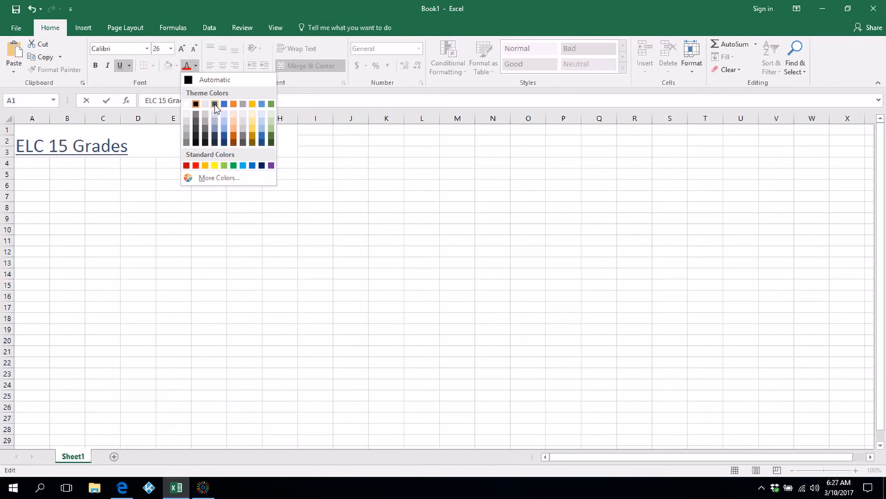
{"action": "left_click", "coordinate": [223, 138]}
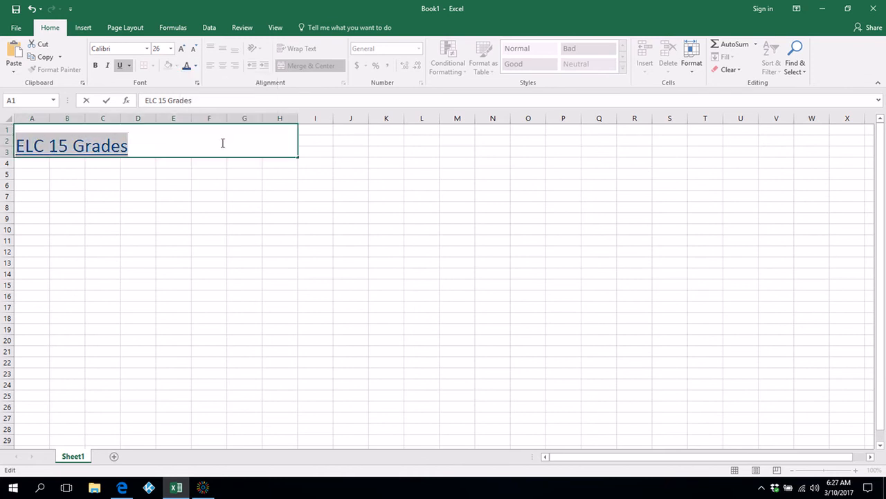
{"action": "left_click", "coordinate": [223, 143]}
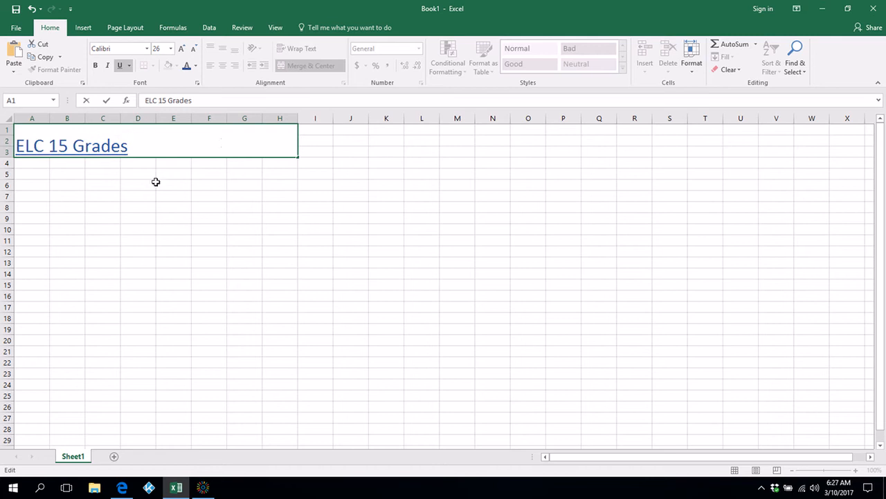
{"action": "left_click", "coordinate": [40, 162]}
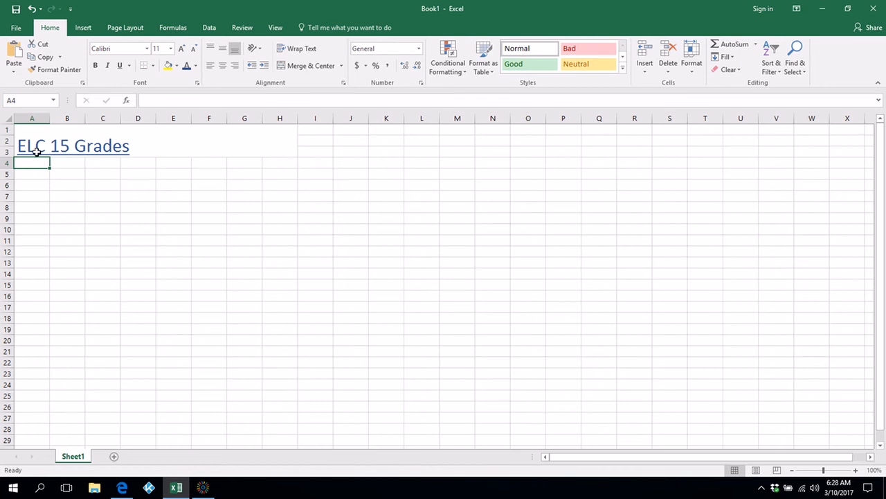
Make the whole title text "ELC 15 Grades" bold
{"action": "left_click", "coordinate": [21, 145]}
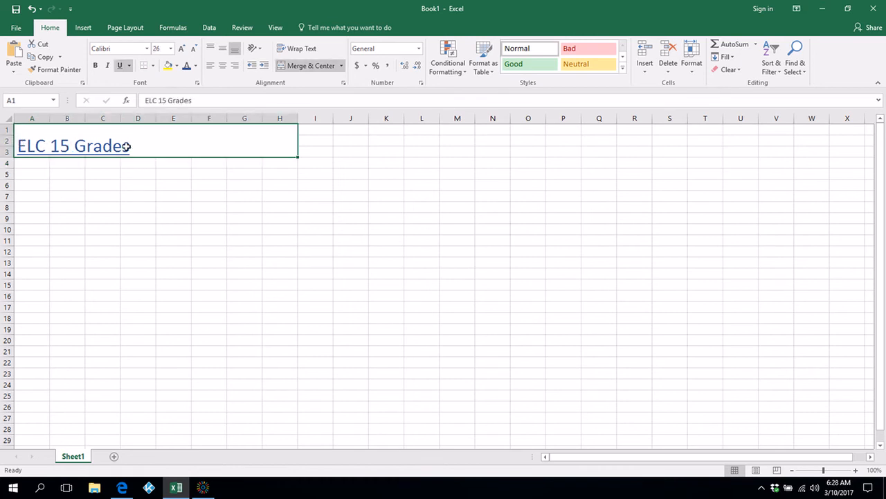
{"action": "left_click_drag", "start_coordinate": [195, 101], "coordinate": [140, 104]}
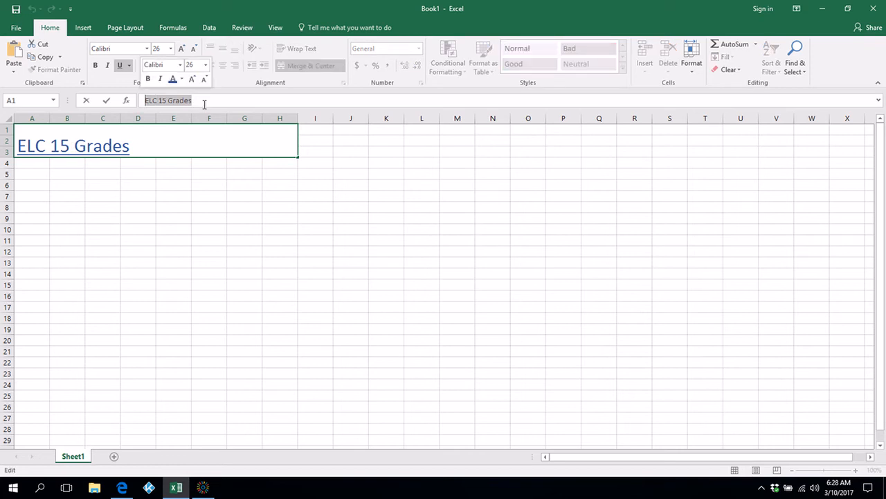
{"action": "left_click", "coordinate": [96, 67]}
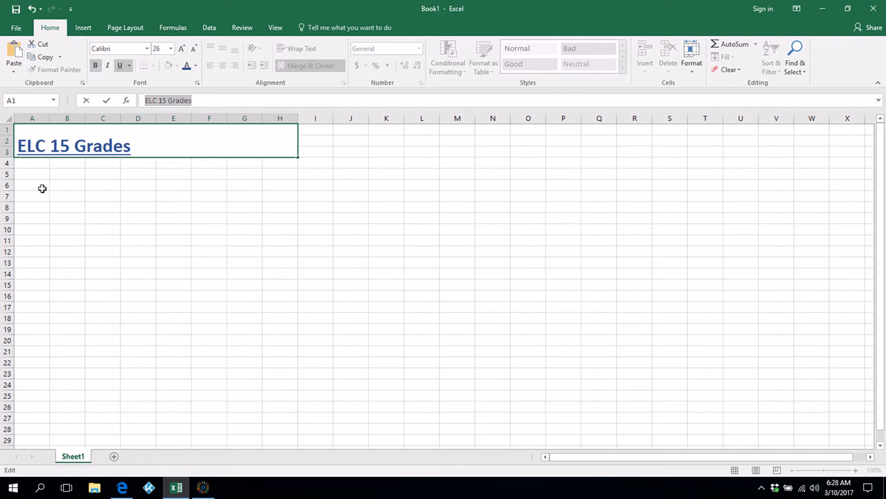
Enter the column headings "Name", "Test 1" and "Test 2" in cells A4 to C4
{"action": "left_click", "coordinate": [35, 164]}
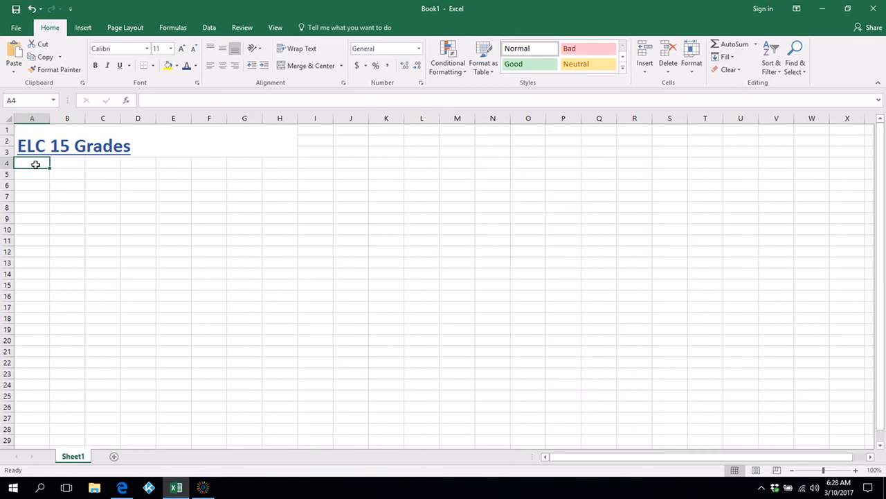
{"action": "type", "text": "Na"}
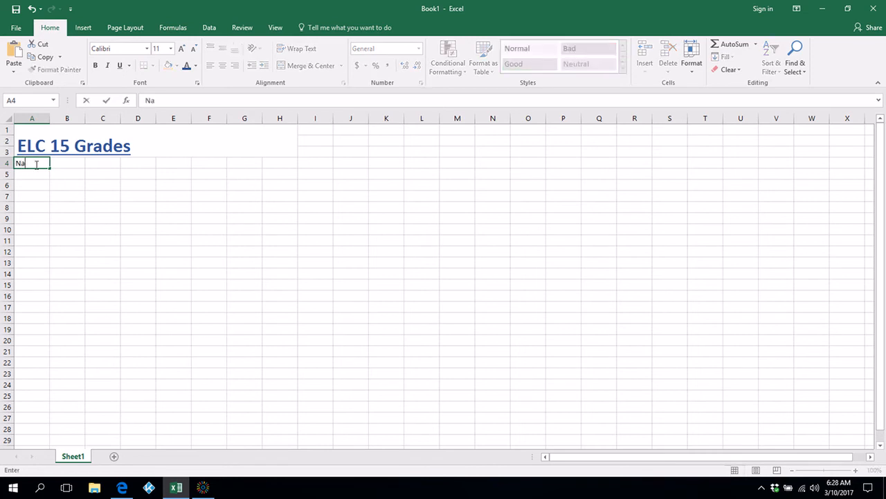
{"action": "type", "text": "me"}
{"action": "key", "text": "Tab"}
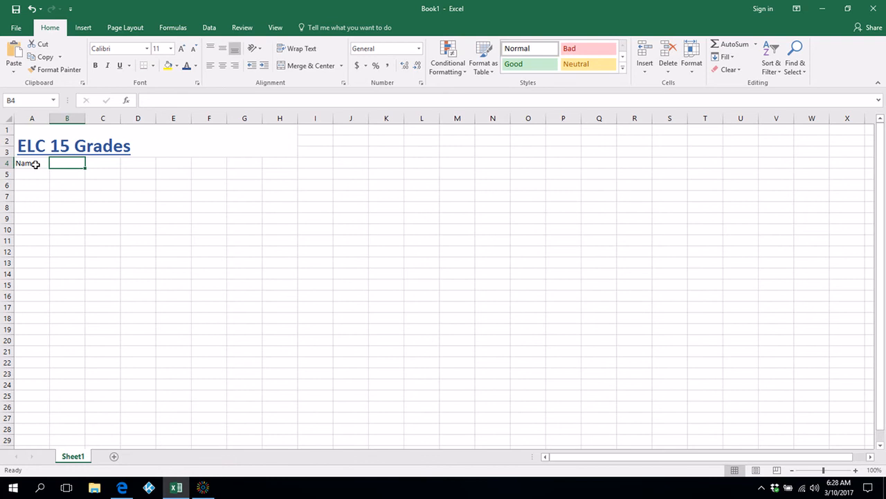
{"action": "type", "text": "Test 1"}
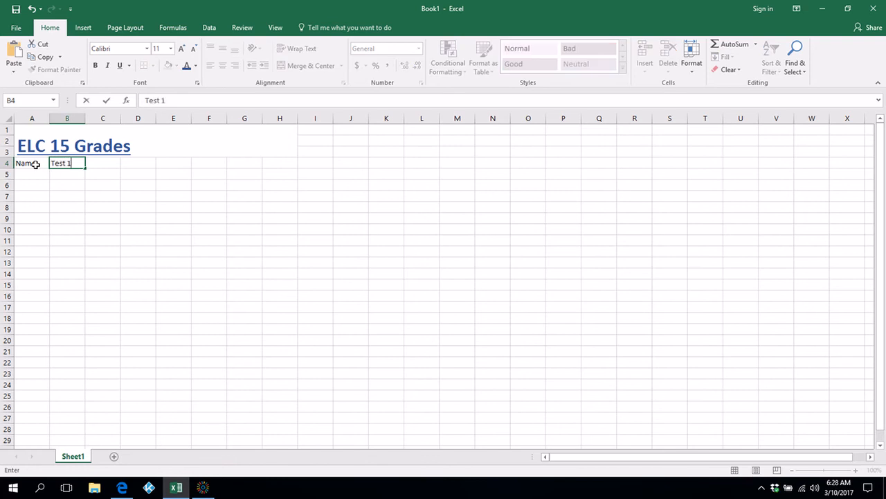
{"action": "key", "text": "Tab"}
{"action": "type", "text": "Test "}
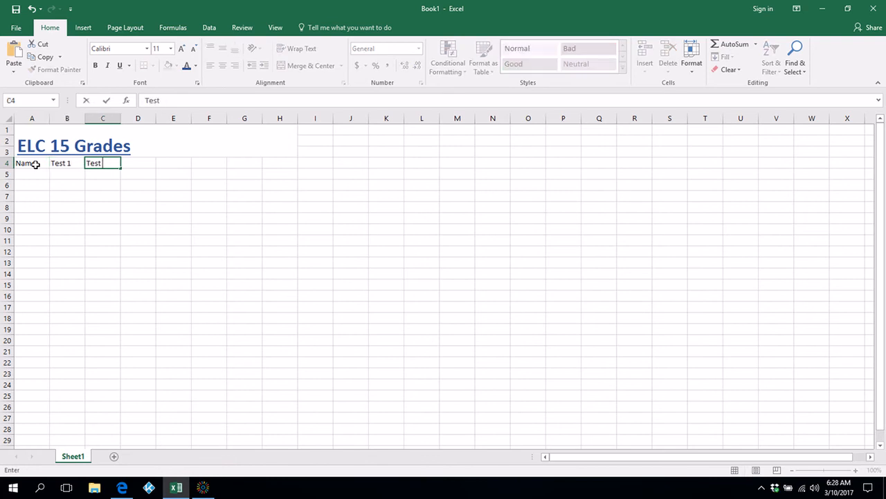
{"action": "type", "text": "2"}
{"action": "key", "text": "Tab"}
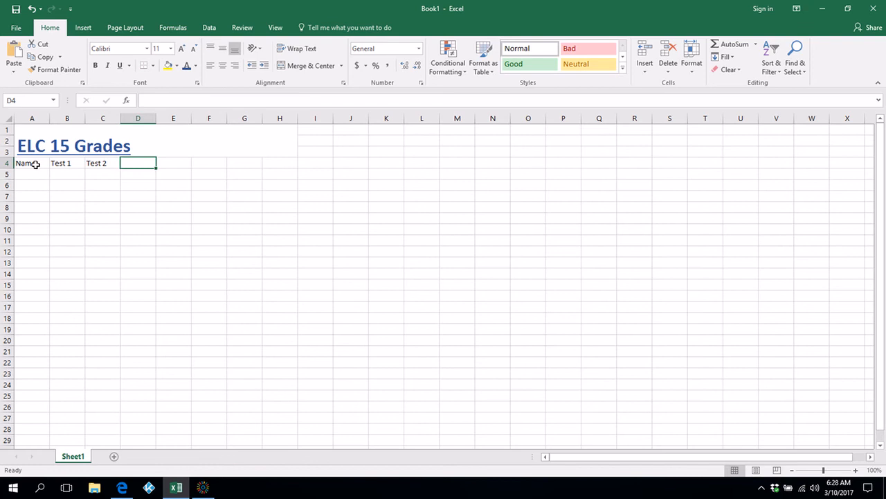
Enter the column headings "Test 3" in D4 and "Final Test" in E4
{"action": "type", "text": "Tw"}
{"action": "key", "text": "BackSpace"}
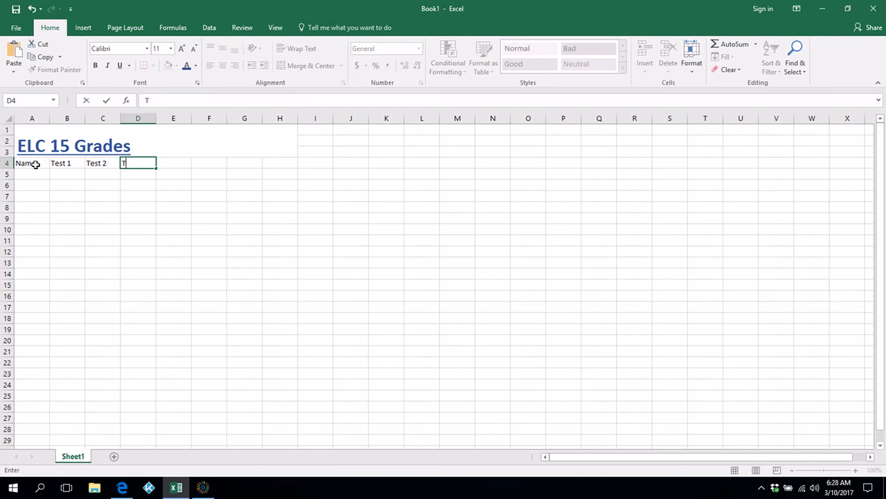
{"action": "type", "text": "est 3"}
{"action": "key", "text": "Tab"}
{"action": "type", "text": "Final"}
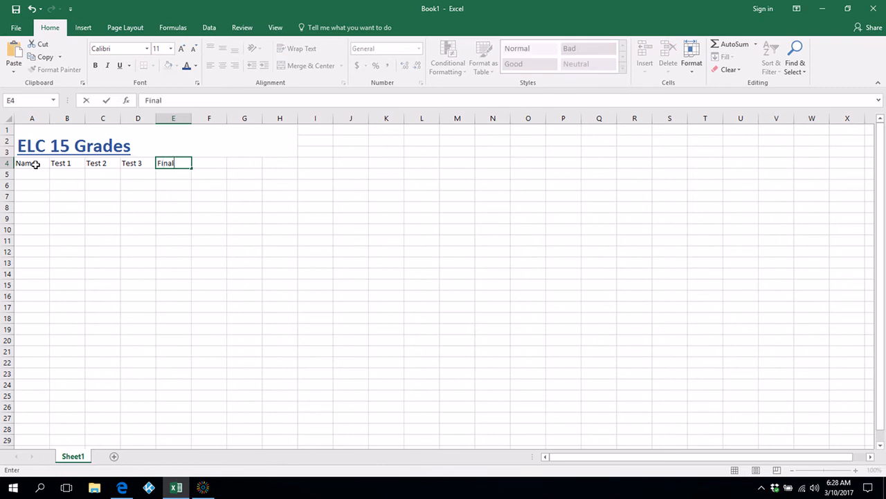
{"action": "type", "text": " Test"}
{"action": "key", "text": "Tab"}
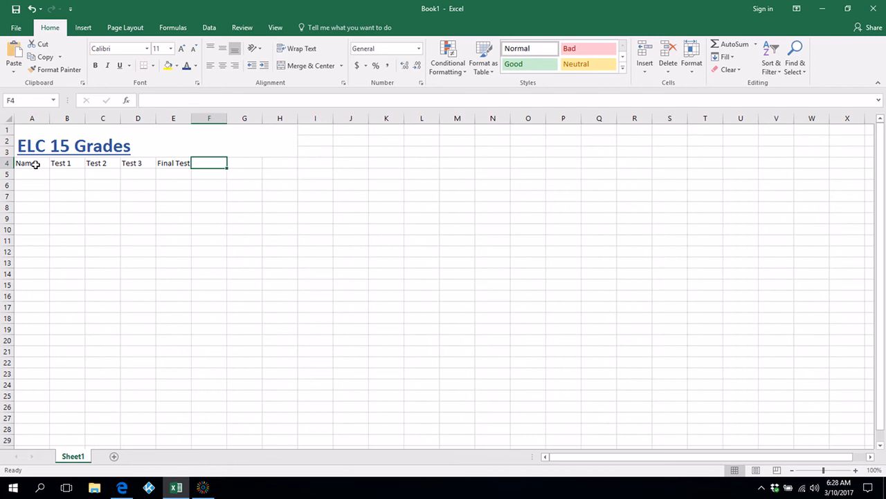
{"action": "type", "text": "Ave"}
{"action": "key", "text": "BackSpace"}
{"action": "key", "text": "BackSpace"}
{"action": "key", "text": "BackSpace"}
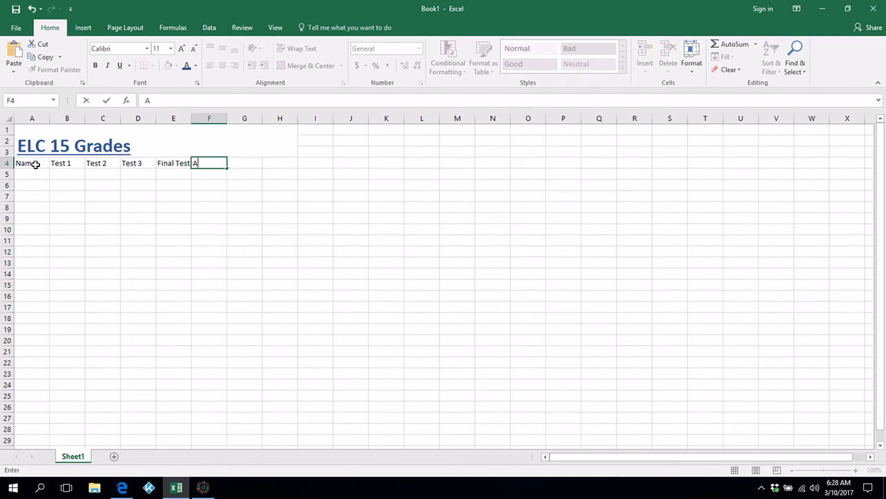
Enter the column heading "Final Grade" in cell F4 and move to cell A5
{"action": "type", "text": "Final Grade"}
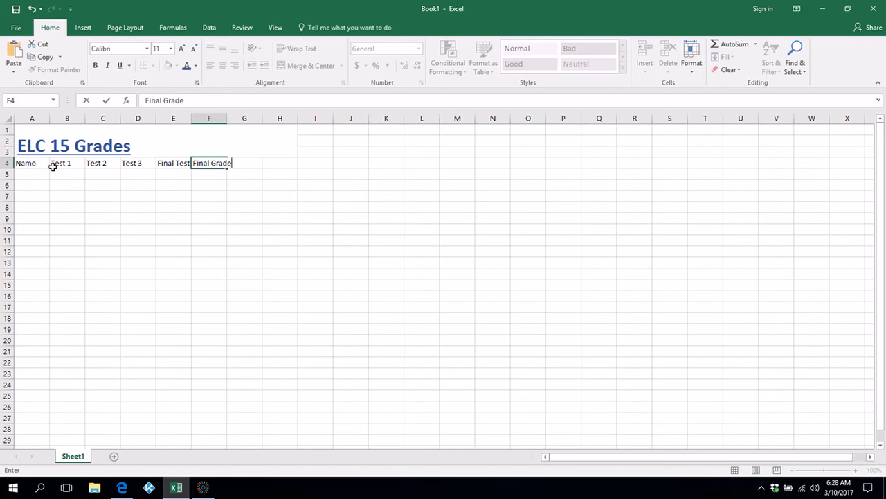
{"action": "left_click", "coordinate": [32, 171]}
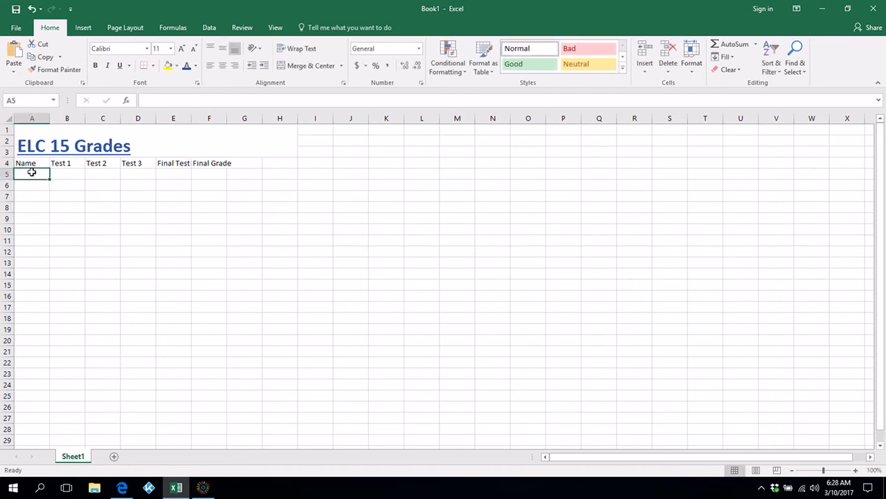
Enter the first three students' first names in cells A5 to A7 under the "Name" heading
{"action": "type", "text": "Jon"}
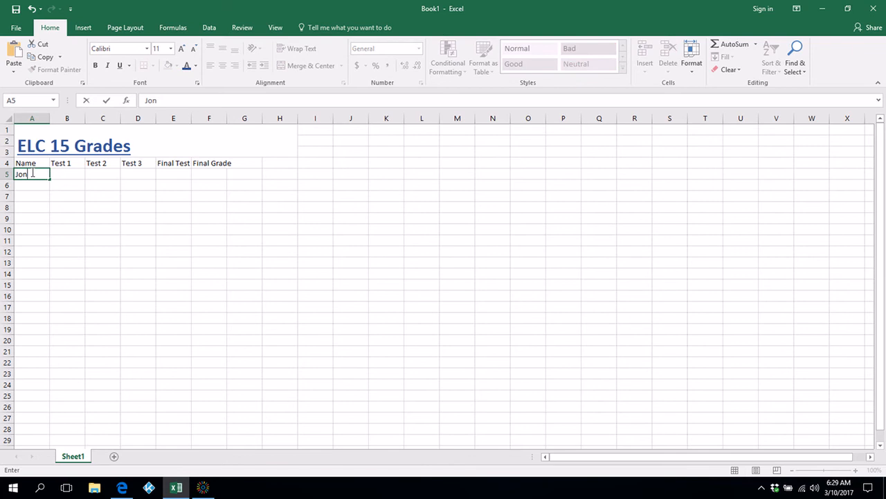
{"action": "key", "text": "Return"}
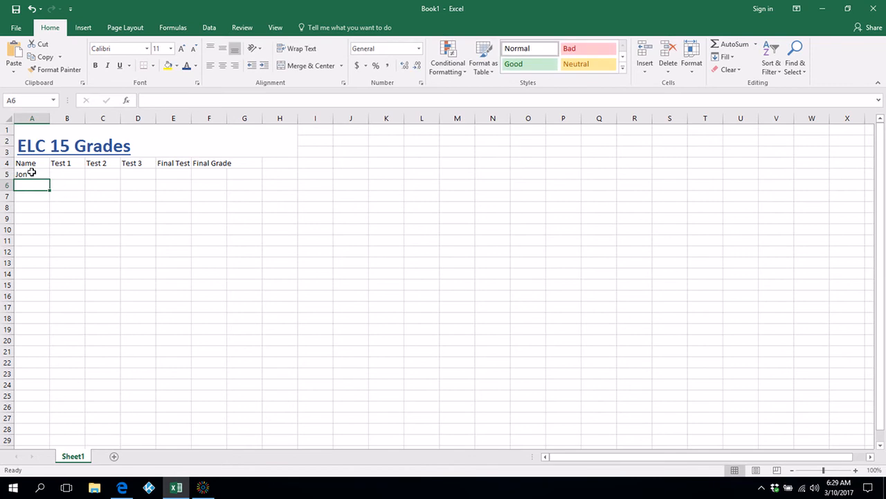
{"action": "type", "text": "Marry"}
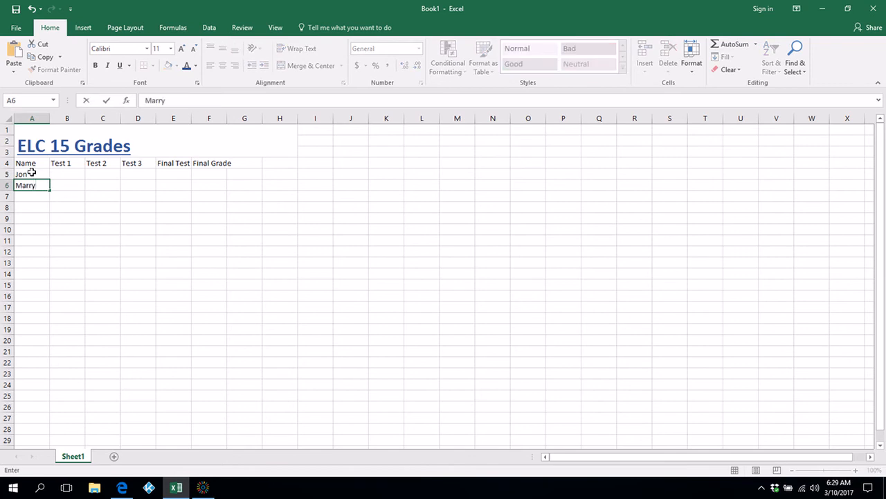
{"action": "key", "text": "BackSpace"}
{"action": "key", "text": "BackSpace"}
{"action": "type", "text": "y"}
{"action": "key", "text": "Return"}
{"action": "type", "text": "Adam"}
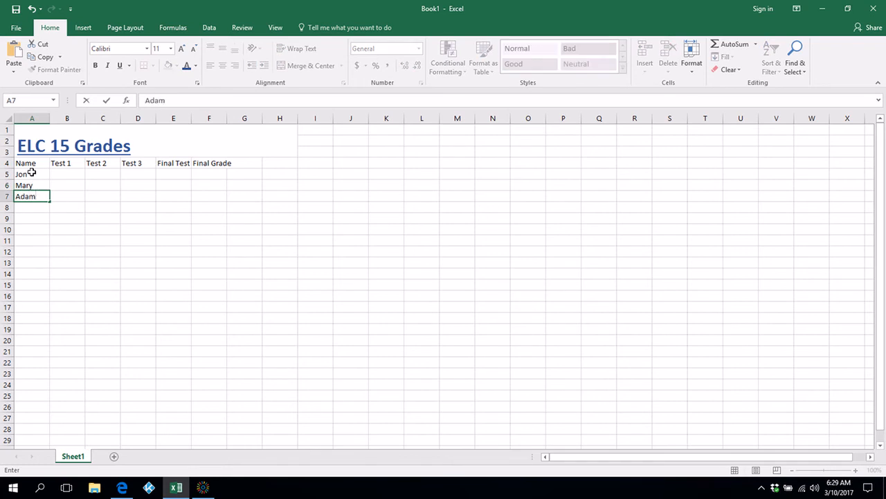
{"action": "key", "text": "Return"}
Enter three more students' first names in cells A8 to A10 of the name column
{"action": "type", "text": "Jon"}
{"action": "key", "text": "BackSpace"}
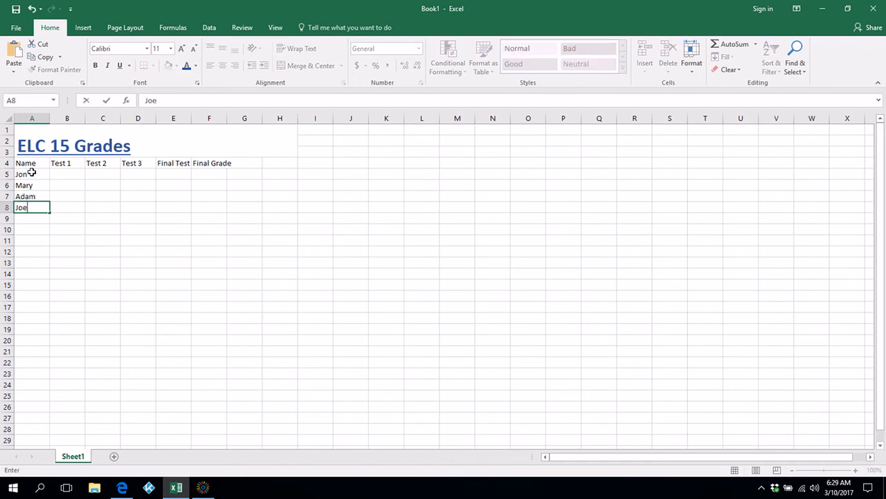
{"action": "type", "text": "e"}
{"action": "key", "text": "Return"}
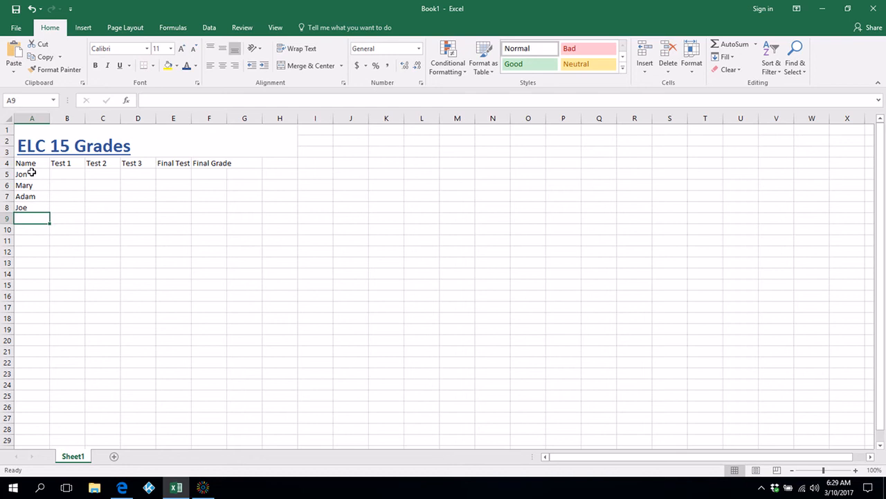
{"action": "type", "text": "Betty"}
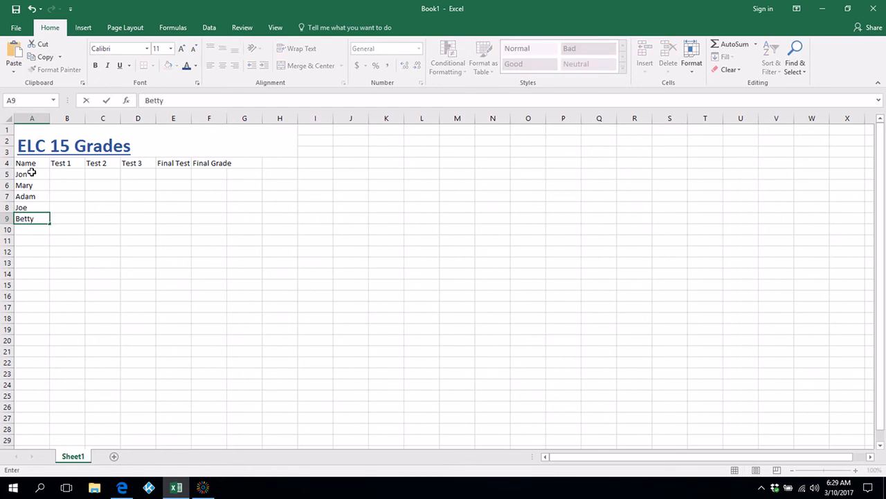
{"action": "key", "text": "Return"}
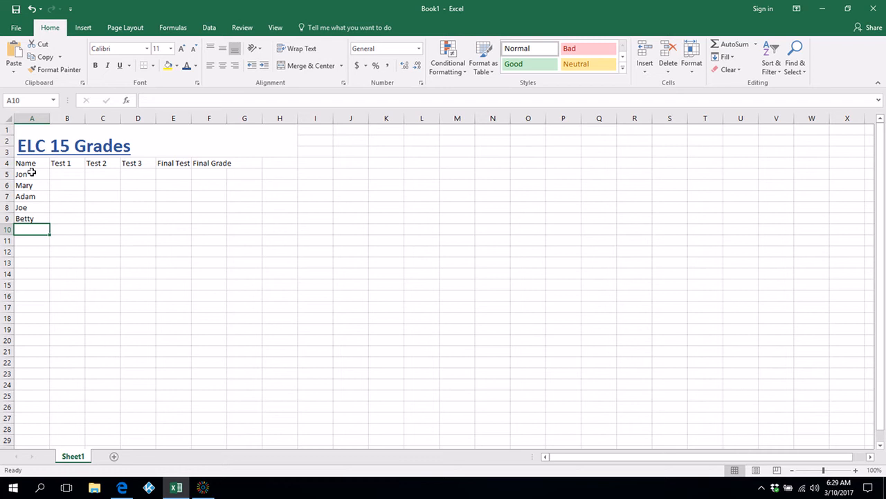
{"action": "type", "text": "Sue"}
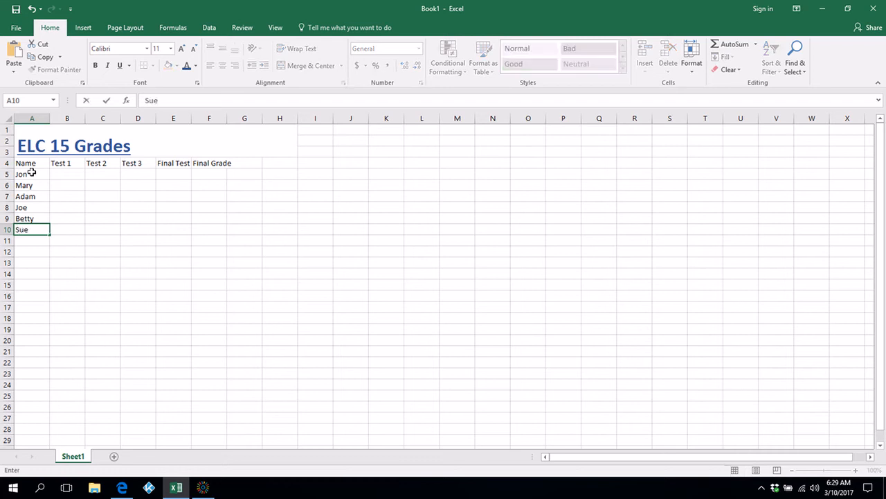
{"action": "left_click", "coordinate": [67, 174]}
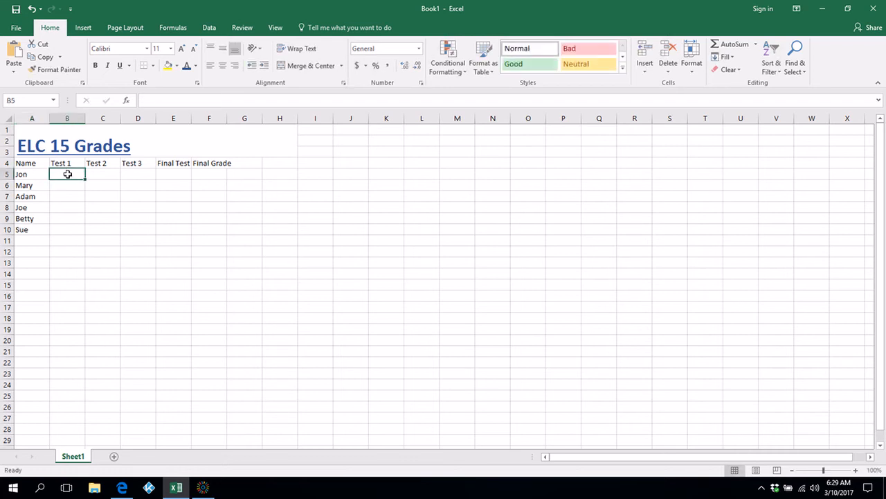
Widen columns D, E and F so the headings "Test 3", "Final Test" and "Final Grade" fit
{"action": "left_click_drag", "start_coordinate": [20, 165], "coordinate": [224, 169]}
{"action": "left_click_drag", "start_coordinate": [228, 119], "coordinate": [162, 118]}
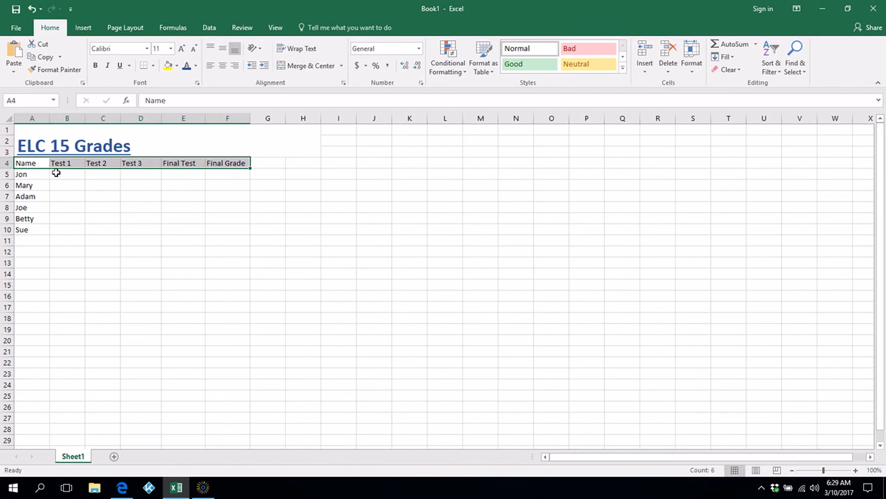
{"action": "left_click", "coordinate": [61, 194]}
Center the column headings in A4 to F4 and the student names in A5 to A10 horizontally
{"action": "left_click_drag", "start_coordinate": [24, 165], "coordinate": [224, 164]}
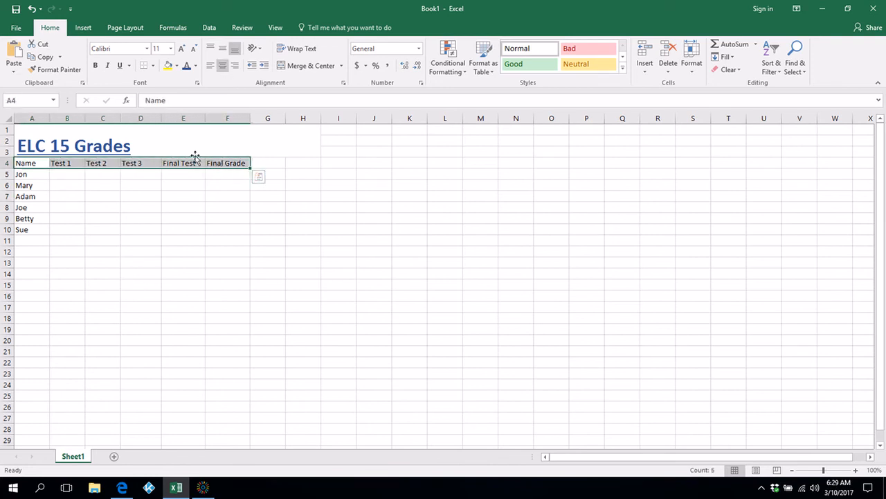
{"action": "left_click", "coordinate": [222, 67]}
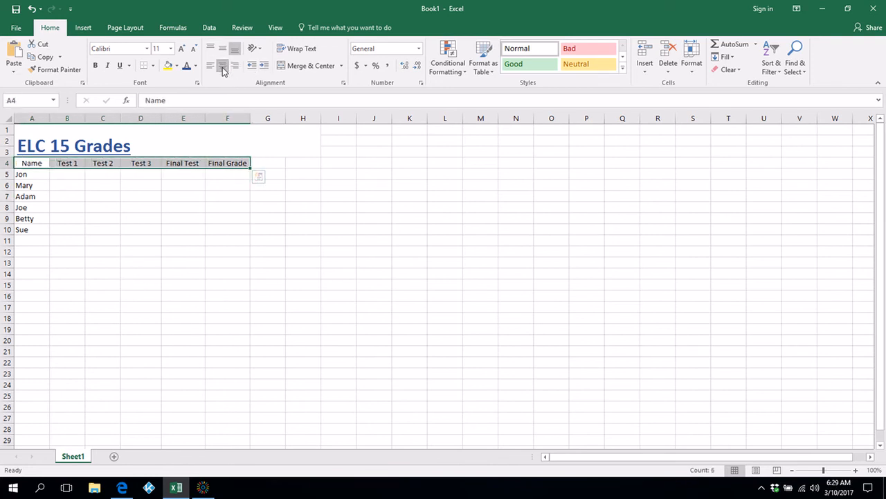
{"action": "left_click", "coordinate": [25, 176]}
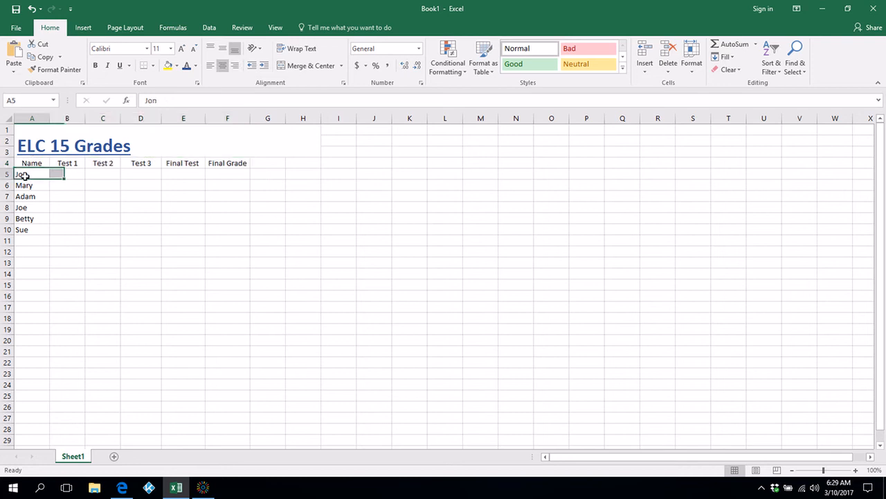
{"action": "left_click_drag", "start_coordinate": [25, 176], "coordinate": [25, 228]}
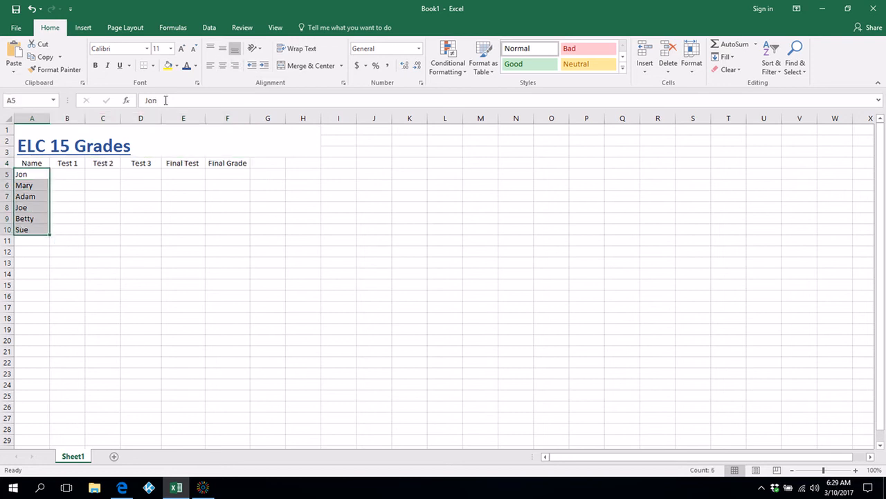
{"action": "left_click", "coordinate": [222, 65]}
{"action": "left_click", "coordinate": [99, 227]}
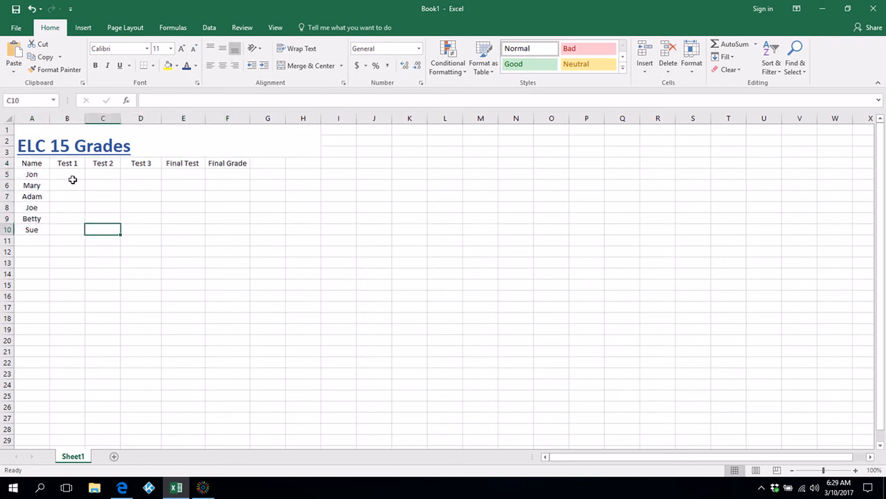
Enter the first student's scores 90, 80, 70 and 89 in cells B5 to E5
{"action": "left_click", "coordinate": [71, 173]}
{"action": "type", "text": "90"}
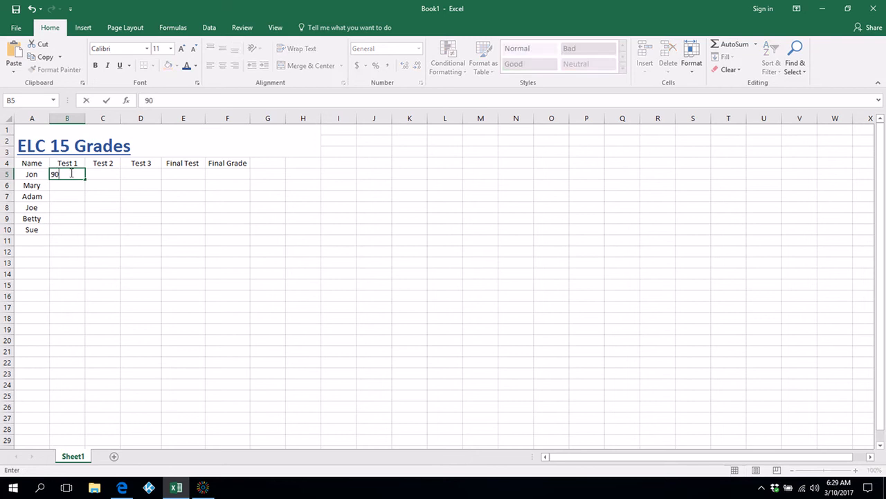
{"action": "key", "text": "Tab"}
{"action": "type", "text": "80"}
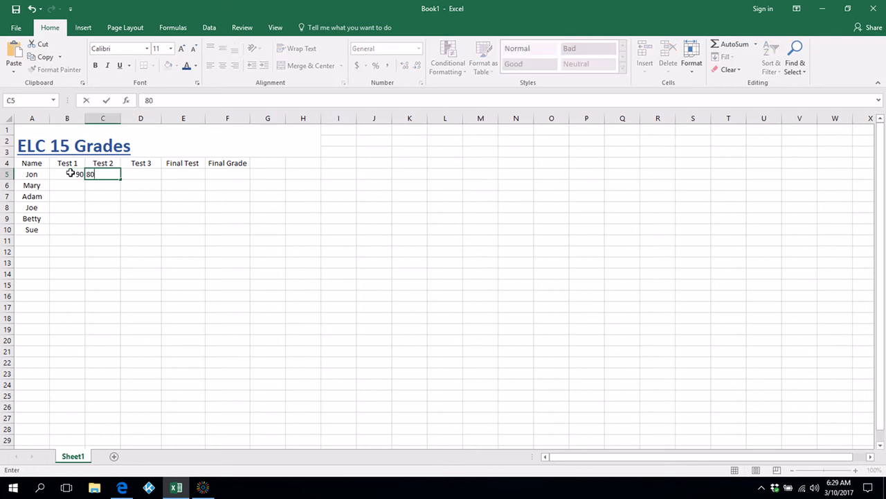
{"action": "key", "text": "Tab"}
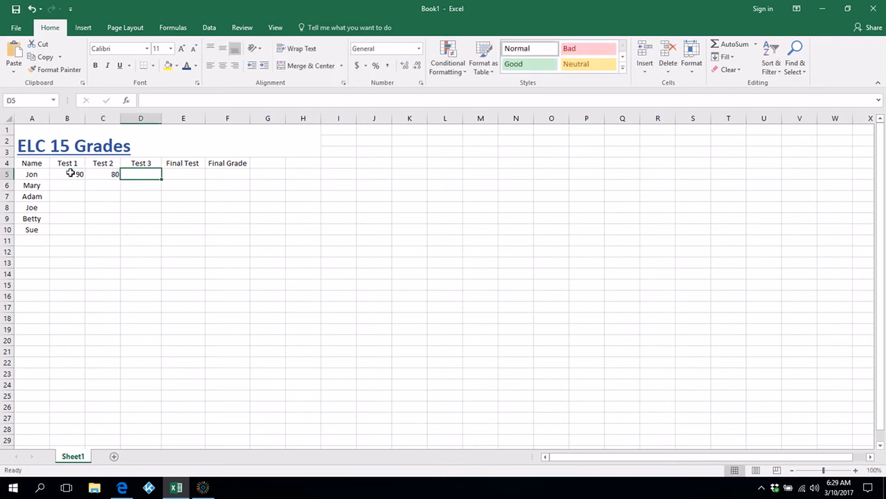
{"action": "type", "text": "70"}
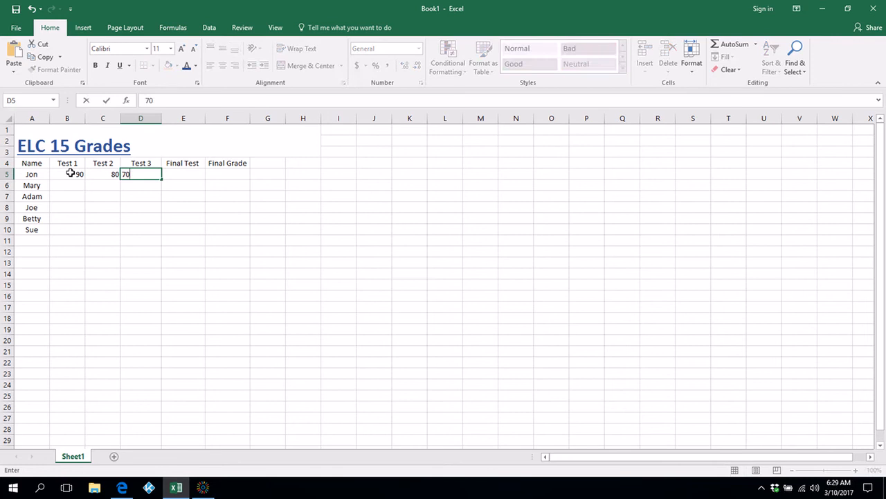
{"action": "key", "text": "Tab"}
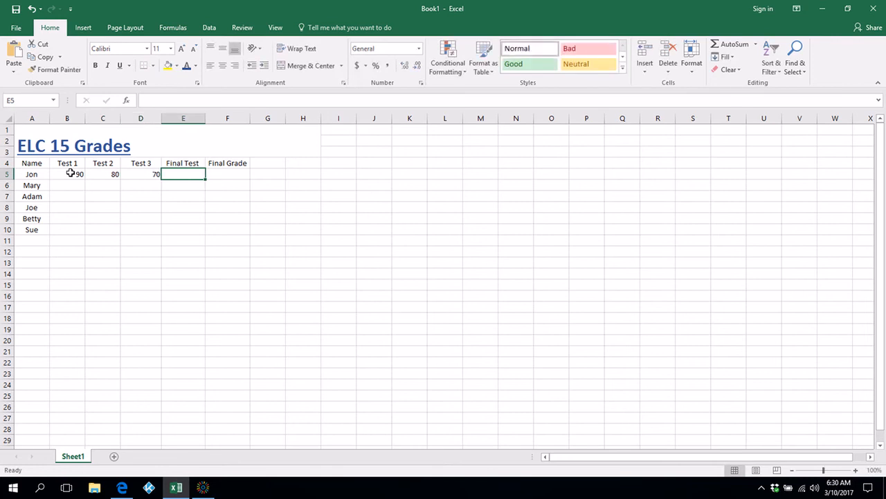
{"action": "type", "text": "89"}
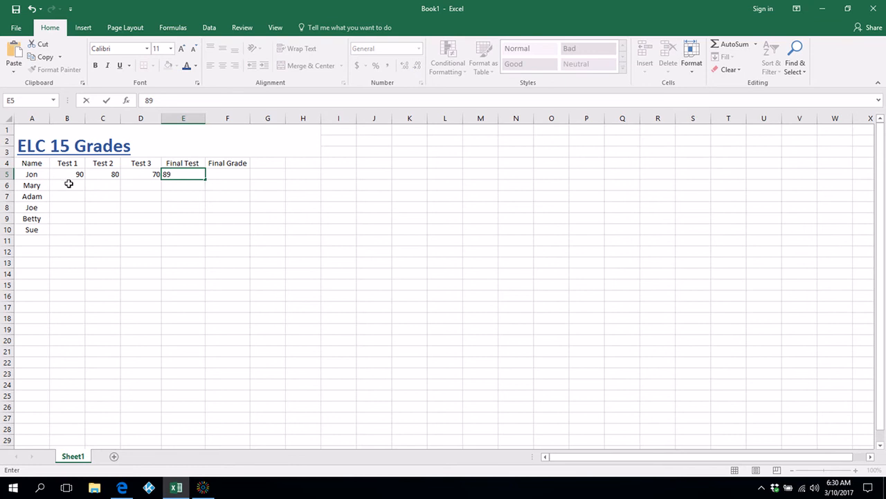
Enter the second student's scores 85, 72, 50 and 74 in cells B6 to E6
{"action": "left_click", "coordinate": [68, 184]}
{"action": "type", "text": "85"}
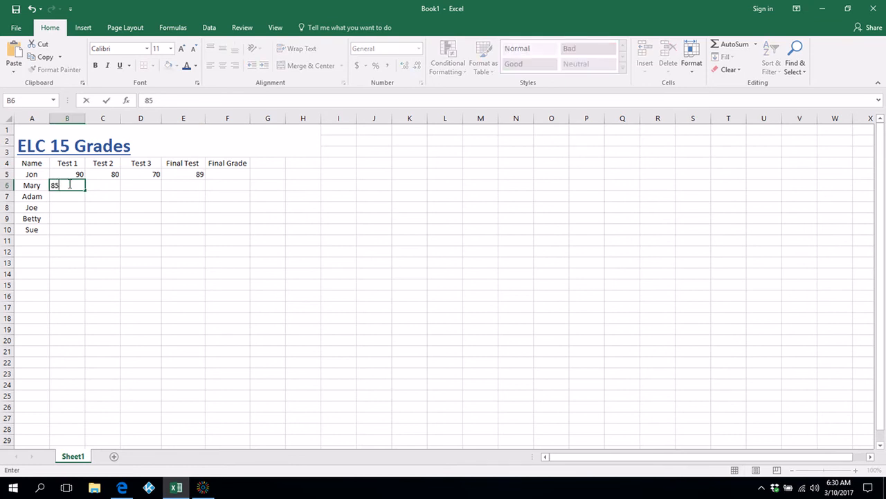
{"action": "key", "text": "Tab"}
{"action": "type", "text": "72"}
{"action": "key", "text": "Tab"}
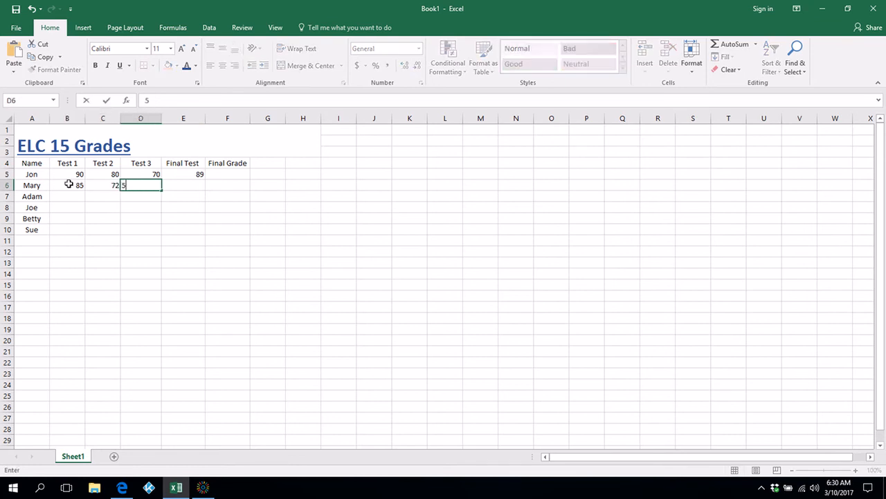
{"action": "type", "text": "50"}
{"action": "key", "text": "Tab"}
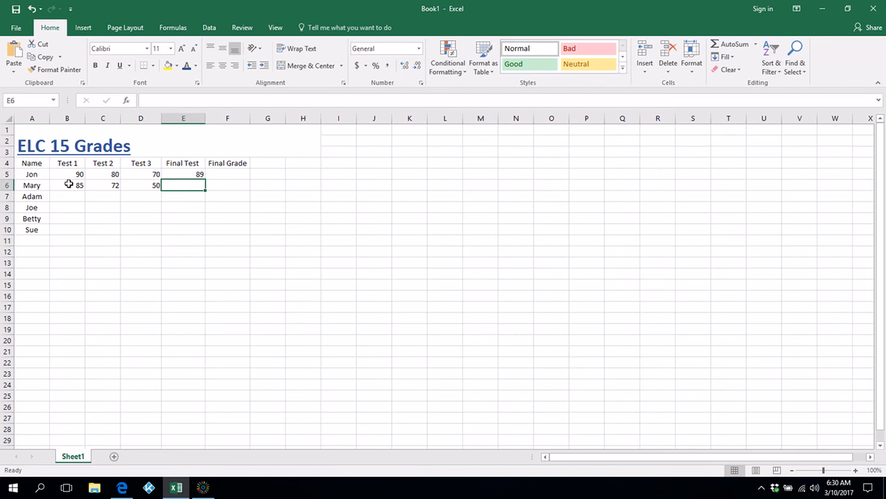
{"action": "type", "text": "74"}
{"action": "key", "text": "Tab"}
{"action": "key", "text": "Tab"}
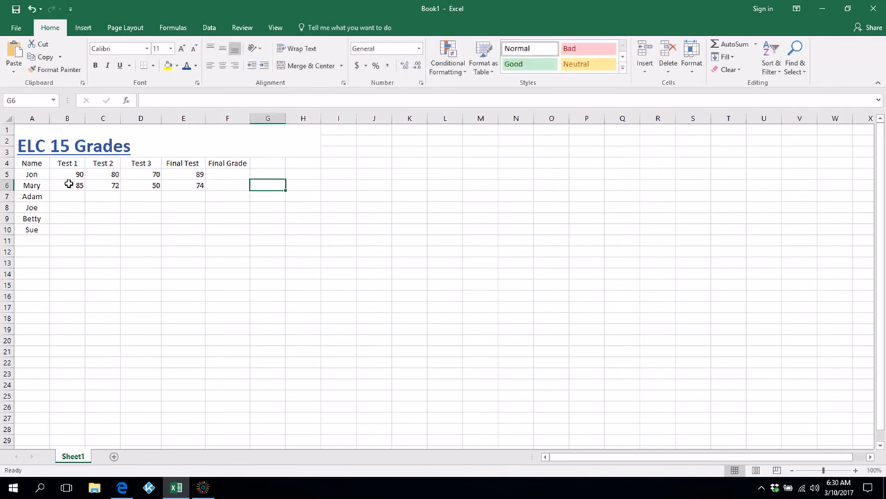
Enter the third student's scores 69, 74, 84 and 46 in cells B7 to E7
{"action": "left_click", "coordinate": [67, 195]}
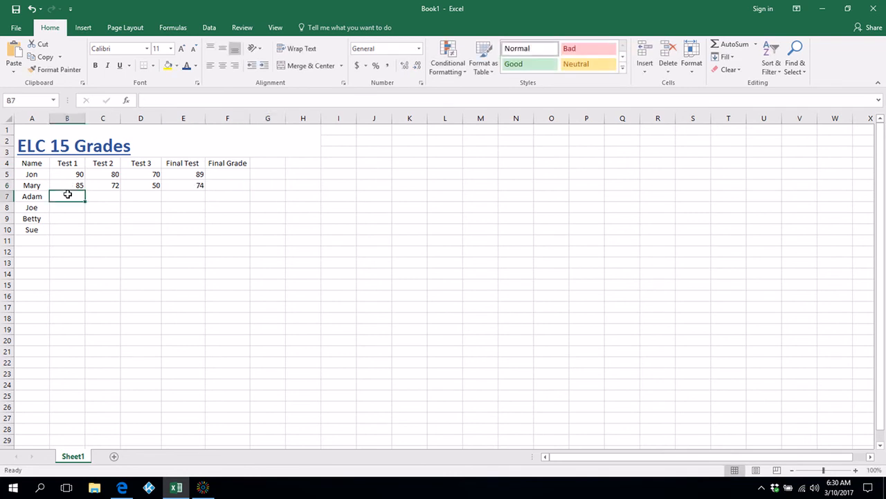
{"action": "type", "text": "69"}
{"action": "key", "text": "Tab"}
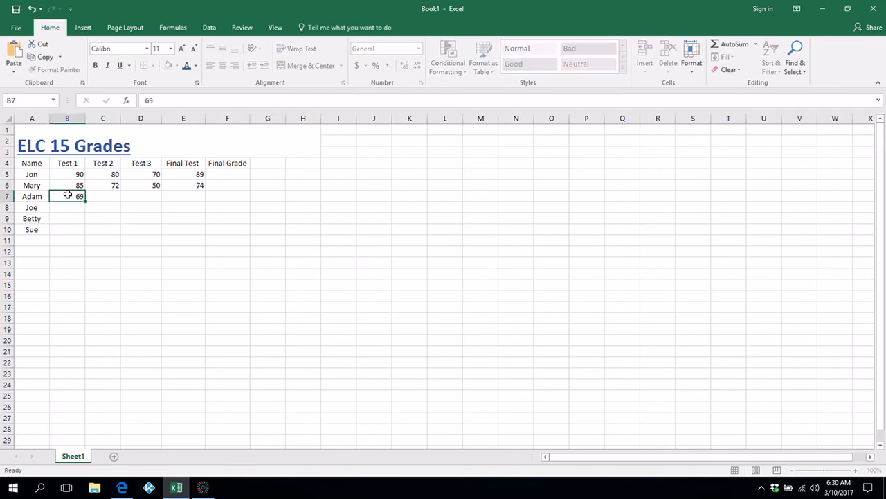
{"action": "type", "text": "74"}
{"action": "key", "text": "Tab"}
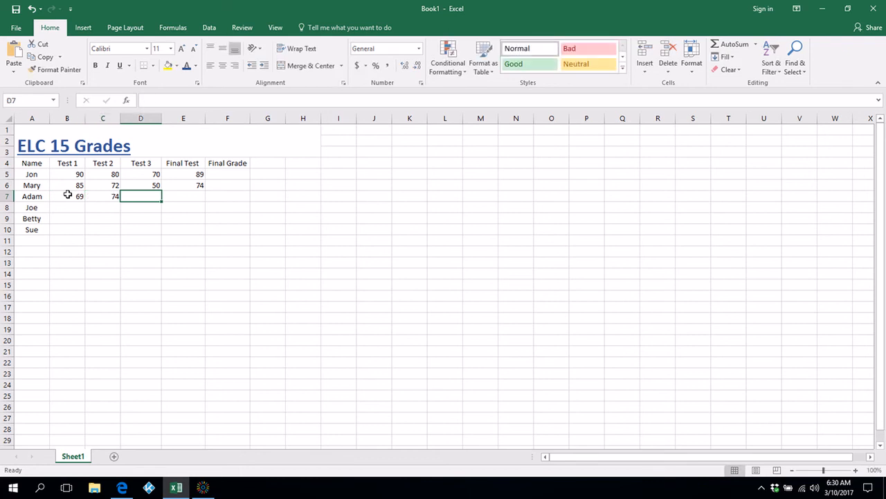
{"action": "type", "text": "84"}
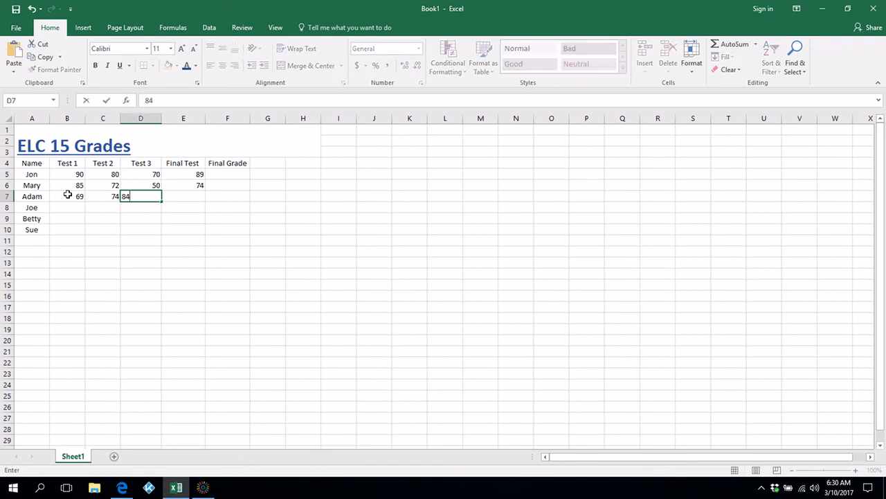
{"action": "key", "text": "Tab"}
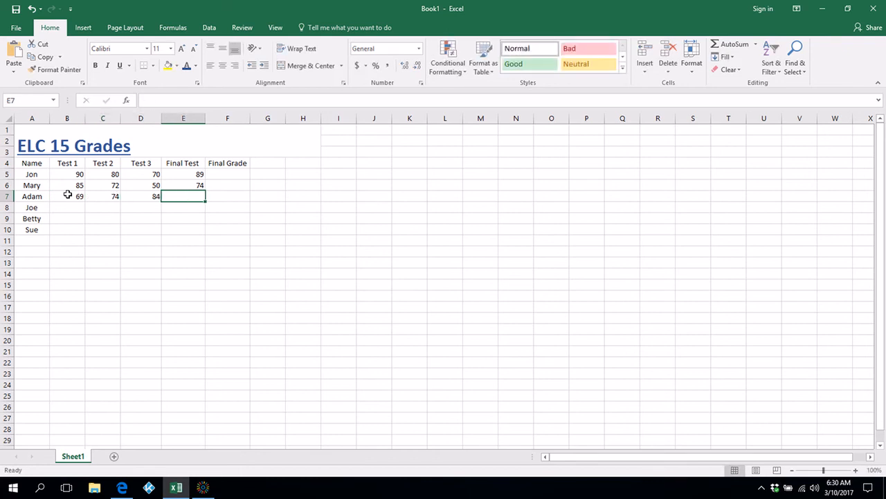
{"action": "type", "text": "46"}
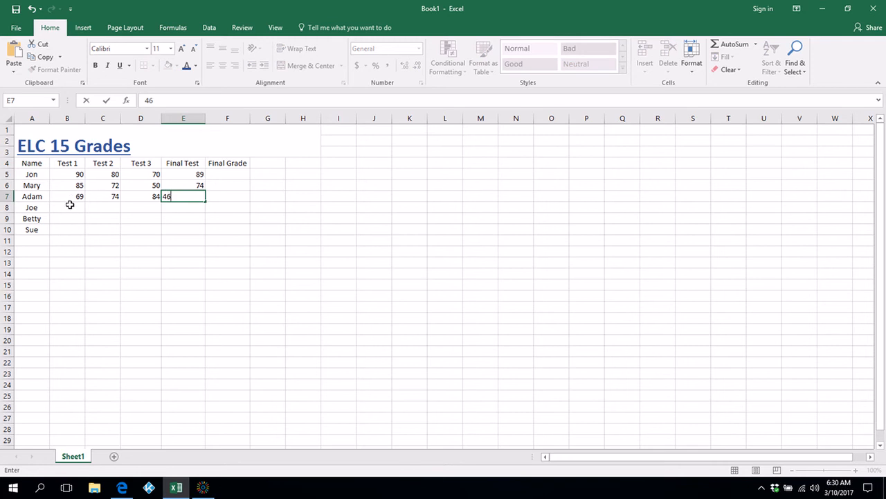
Enter the fourth student's scores 90, 95, 96 and 97 in cells B8 to E8
{"action": "left_click", "coordinate": [70, 206]}
{"action": "type", "text": "90"}
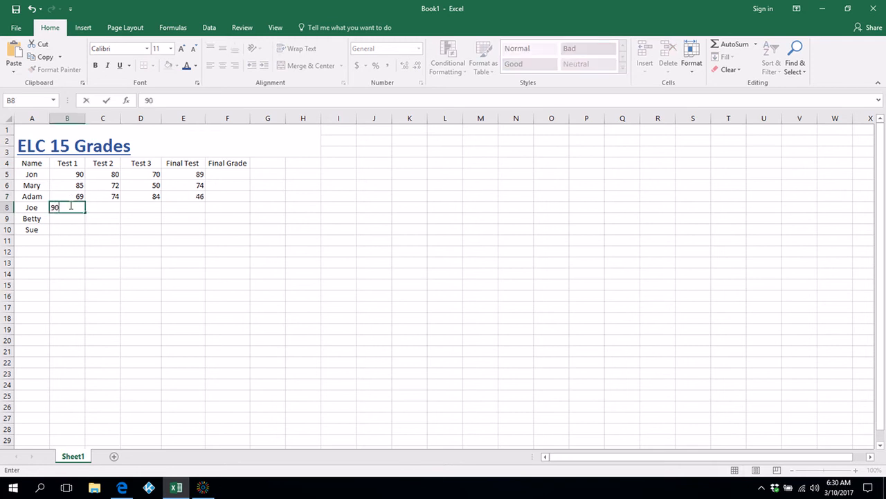
{"action": "key", "text": "Tab"}
{"action": "type", "text": "95"}
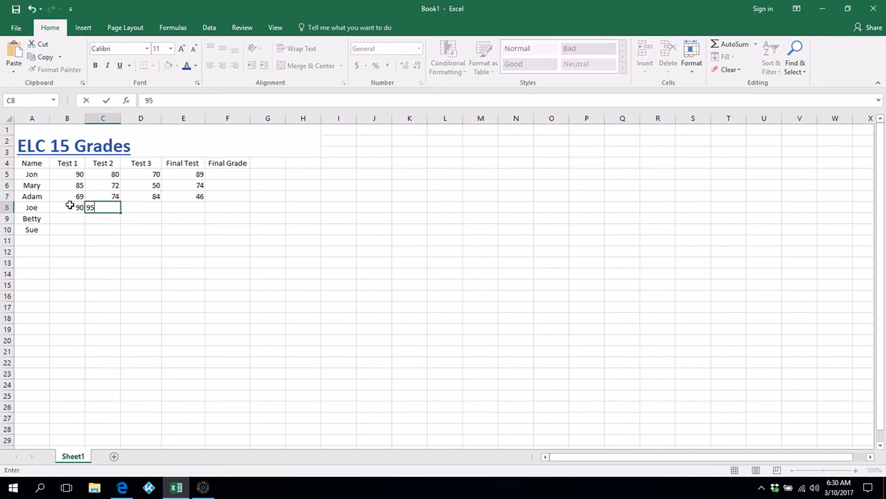
{"action": "key", "text": "Tab"}
{"action": "type", "text": "96"}
{"action": "key", "text": "Tab"}
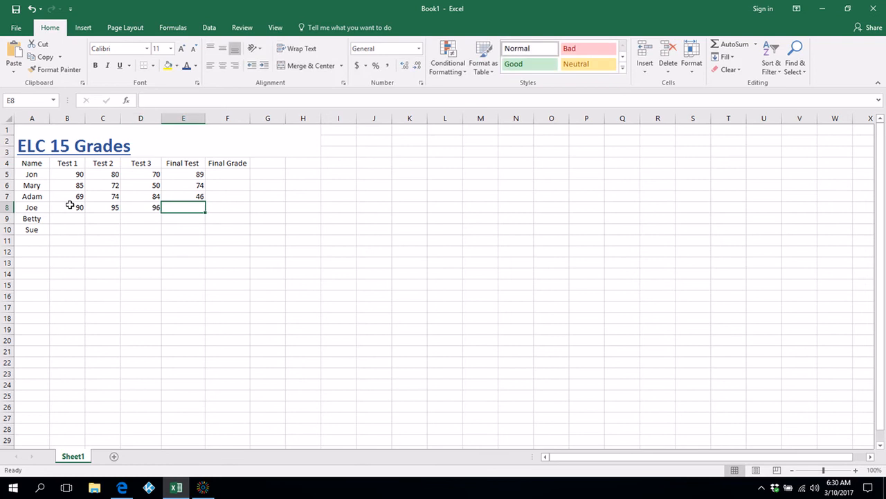
{"action": "type", "text": "97"}
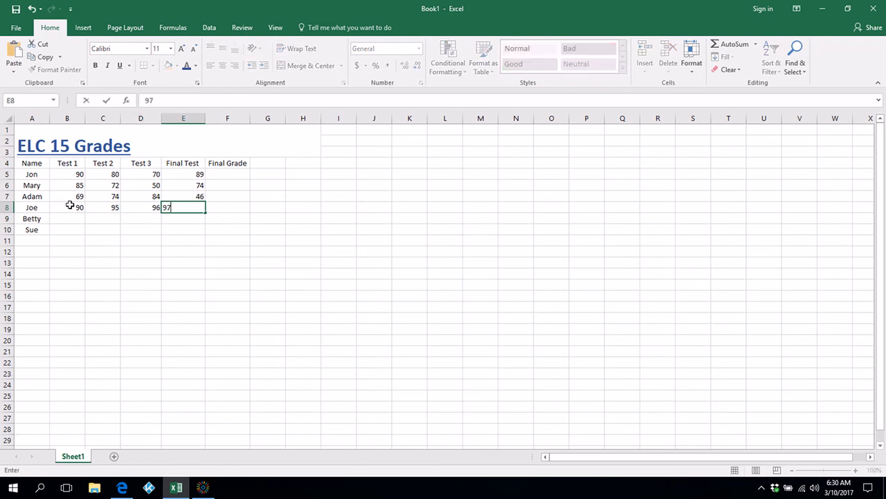
Enter the fifth student's scores 70, 75, 65 and 77 in cells B9 to E9
{"action": "left_click", "coordinate": [70, 219]}
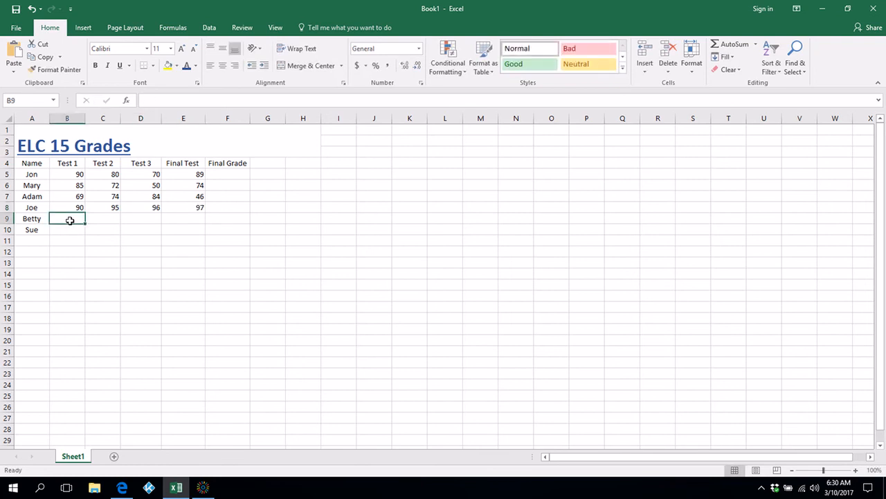
{"action": "type", "text": "70"}
{"action": "key", "text": "Tab"}
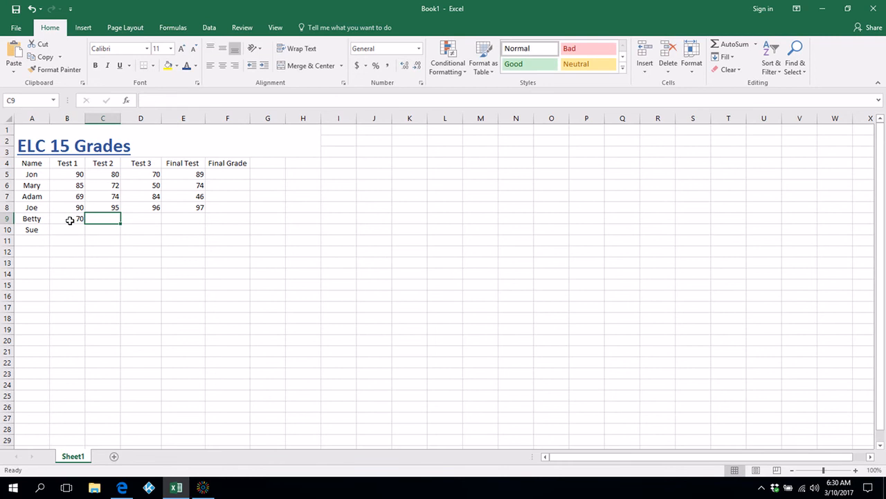
{"action": "type", "text": "75"}
{"action": "key", "text": "Tab"}
{"action": "type", "text": "6"}
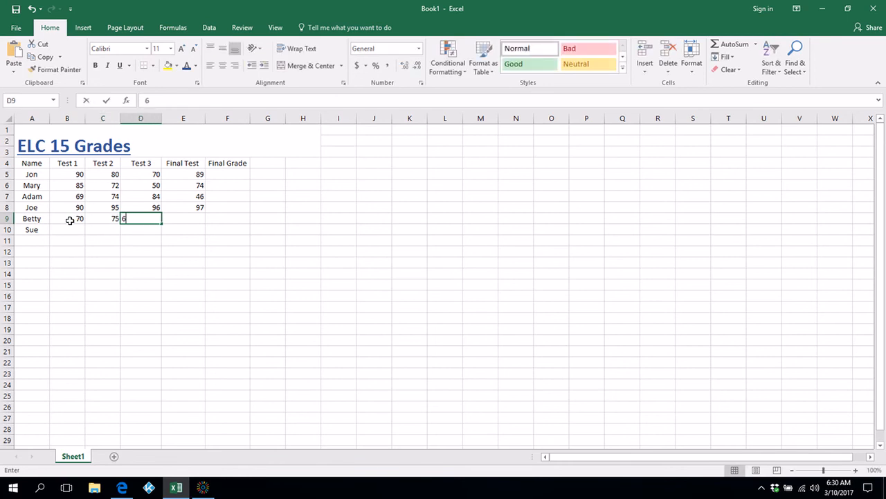
{"action": "type", "text": "5"}
{"action": "key", "text": "Tab"}
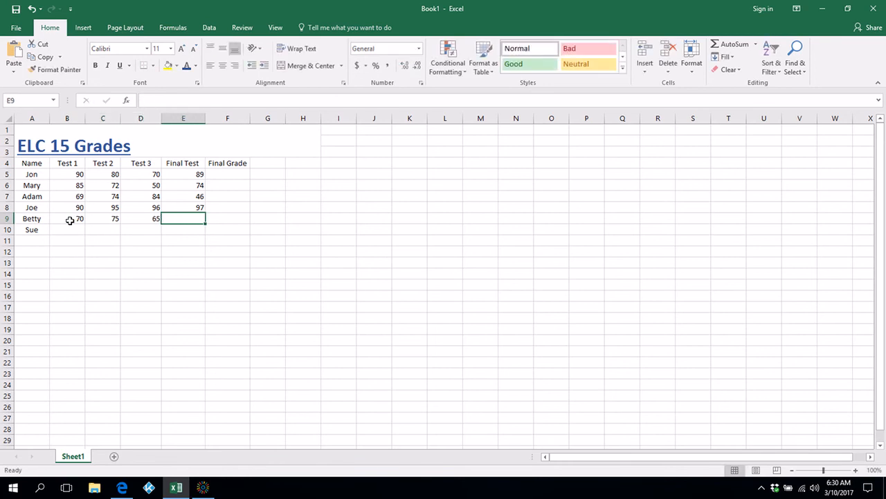
{"action": "type", "text": "77"}
Enter the sixth student's scores 90, 72, 85 and 88 in cells B10 to E10
{"action": "left_click", "coordinate": [71, 229]}
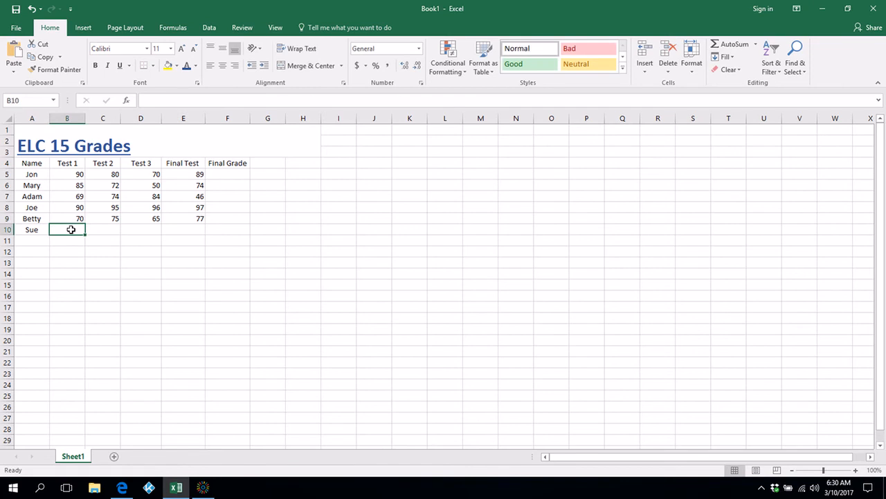
{"action": "type", "text": "90"}
{"action": "key", "text": "Tab"}
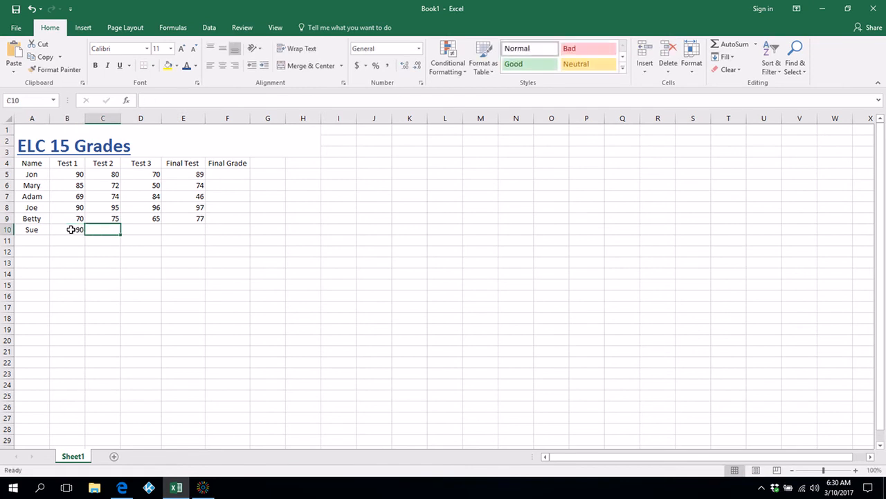
{"action": "type", "text": "7"}
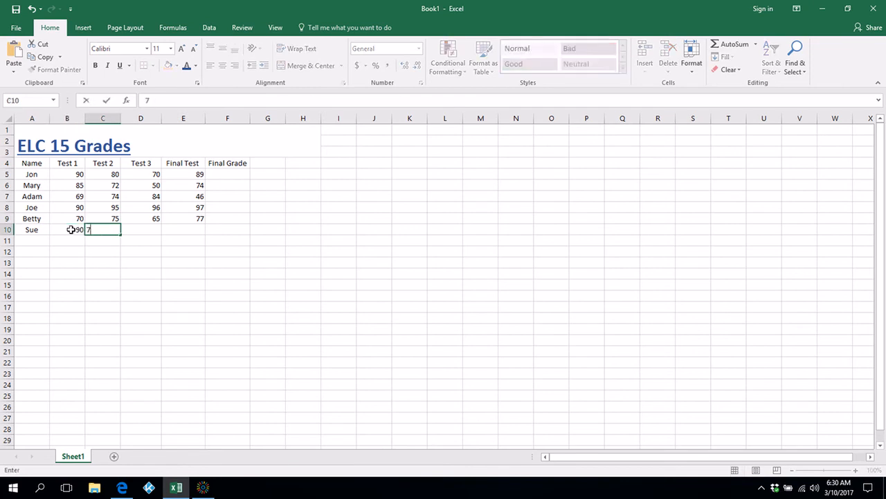
{"action": "type", "text": "2"}
{"action": "key", "text": "Tab"}
{"action": "type", "text": "85"}
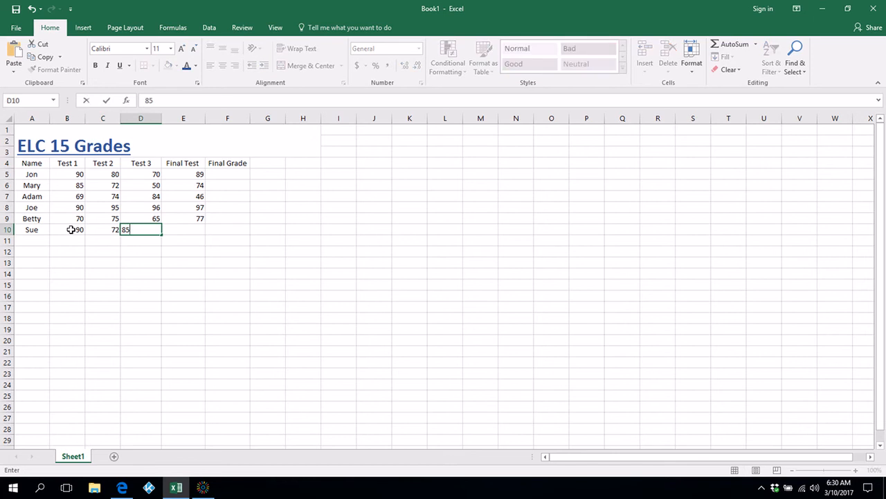
{"action": "key", "text": "Tab"}
{"action": "type", "text": "88"}
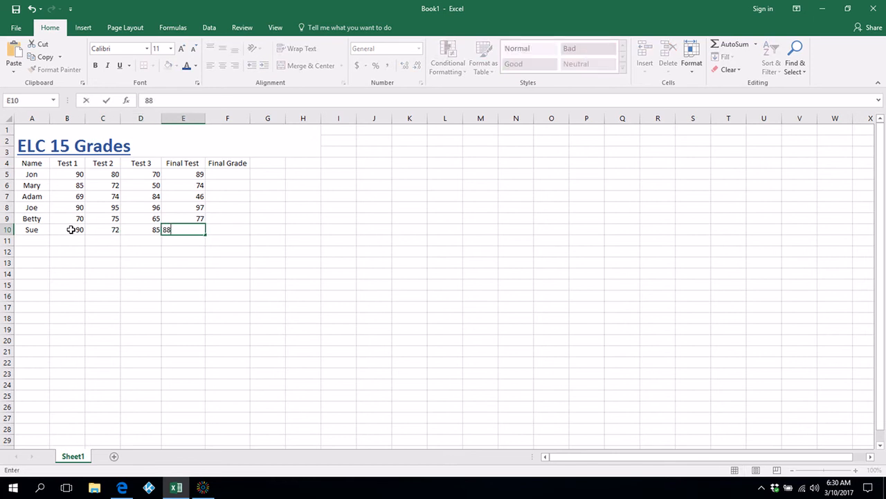
{"action": "key", "text": "Tab"}
Center all the test scores in B5 to E10 horizontally
{"action": "left_click_drag", "start_coordinate": [69, 174], "coordinate": [171, 232]}
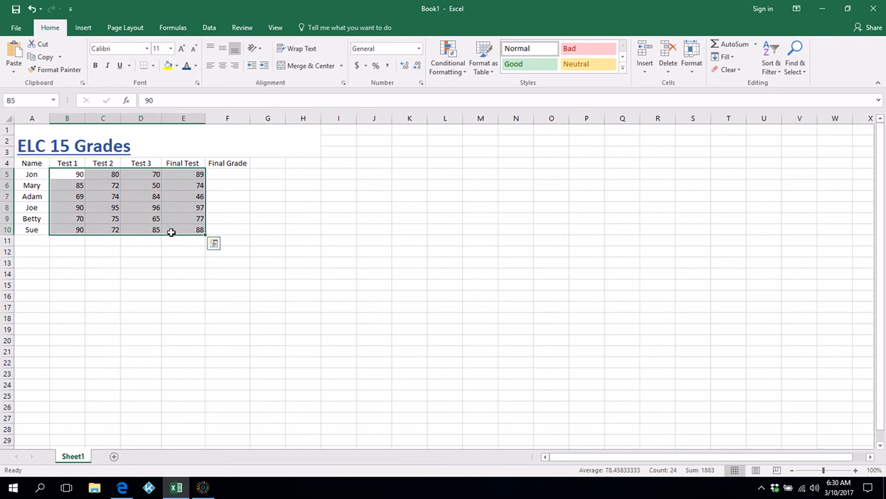
{"action": "left_click", "coordinate": [223, 66]}
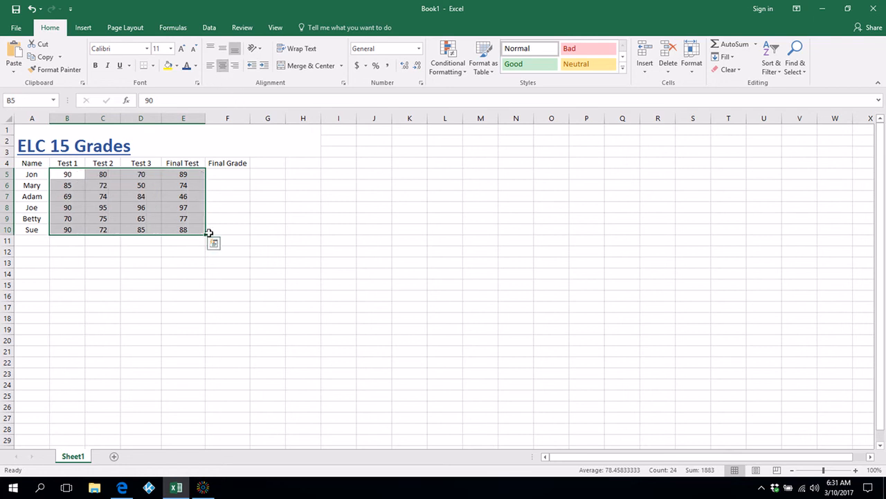
Enter the label "Highest Grade" in cell A12 and widen column A to fit it
{"action": "left_click", "coordinate": [30, 251]}
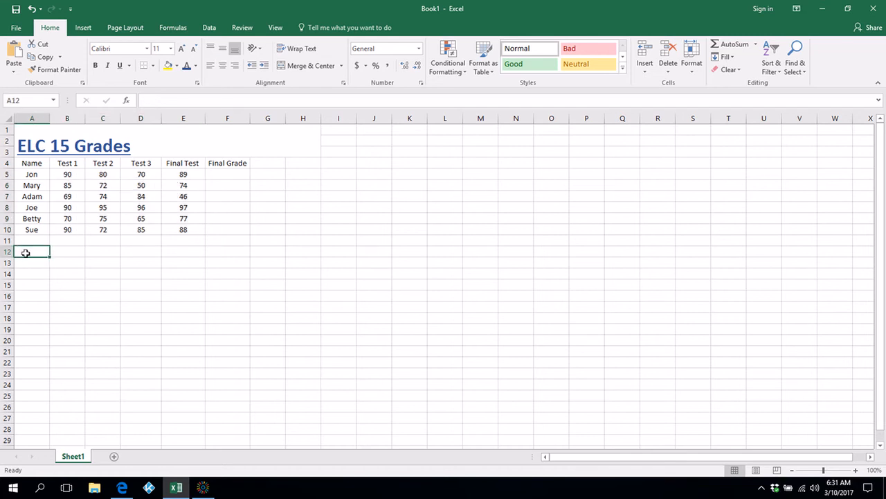
{"action": "type", "text": "Highest"}
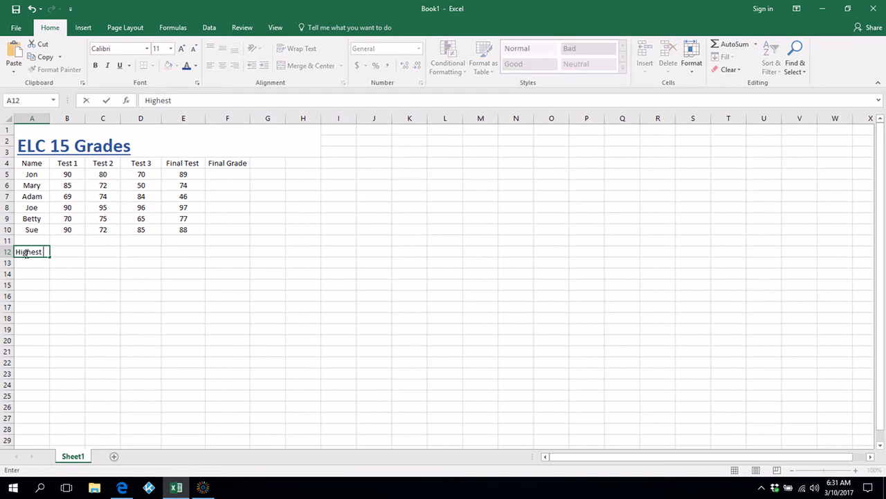
{"action": "type", "text": " Grade"}
{"action": "key", "text": "Return"}
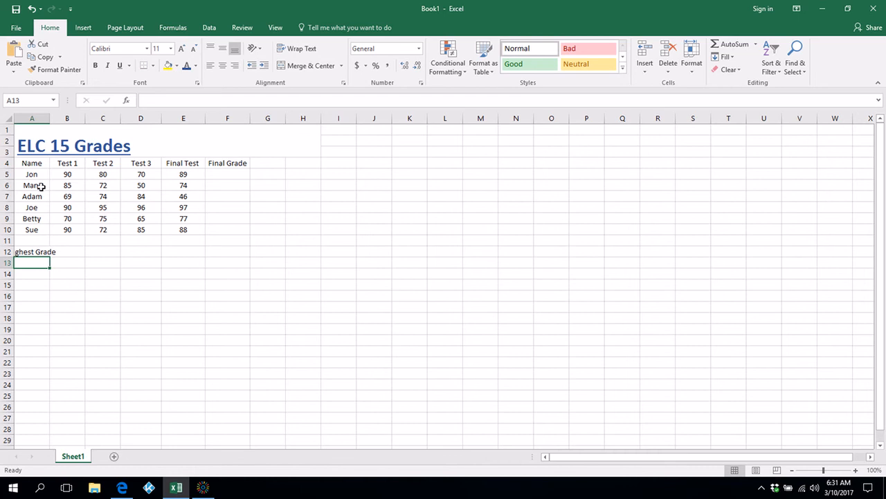
{"action": "left_click_drag", "start_coordinate": [51, 121], "coordinate": [70, 122]}
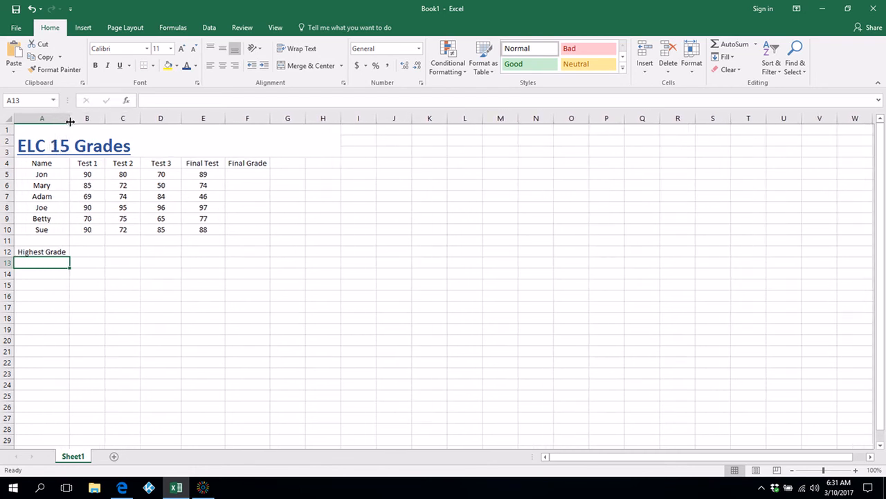
Enter a MAX formula over B5:B10 in cell B12 for the highest Test 1 grade
{"action": "left_click", "coordinate": [87, 252]}
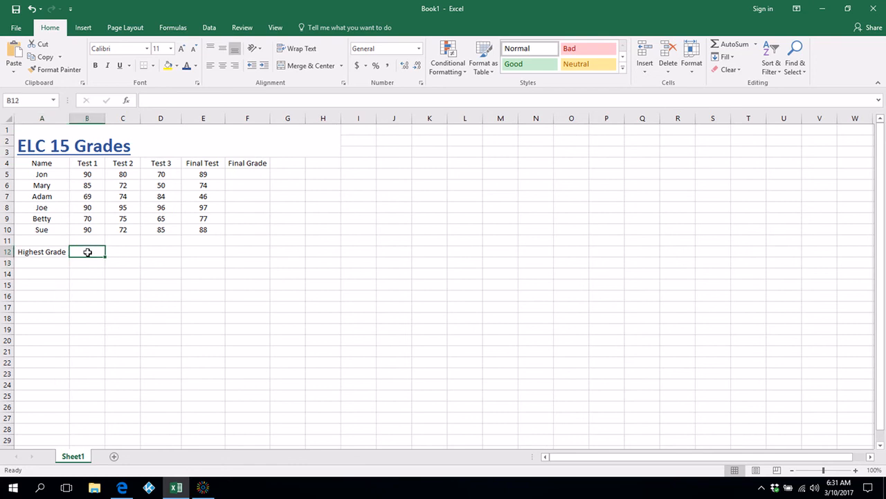
{"action": "type", "text": "max"}
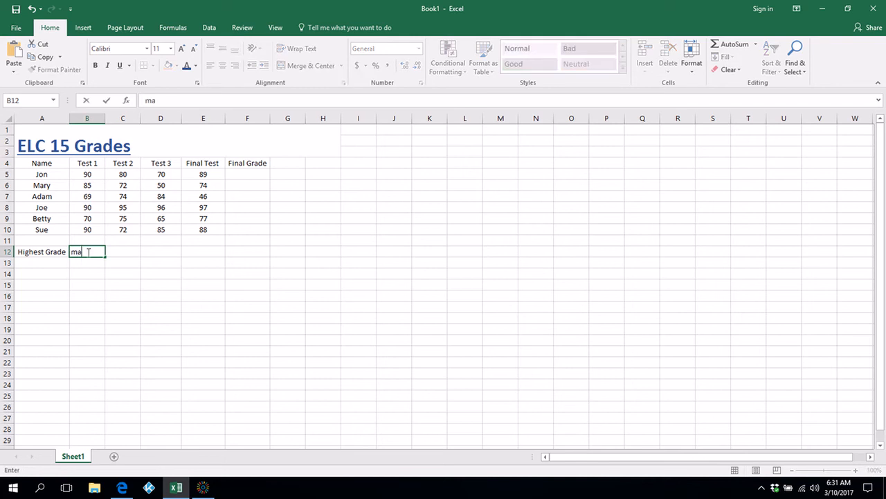
{"action": "key", "text": "BackSpace"}
{"action": "key", "text": "BackSpace"}
{"action": "key", "text": "BackSpace"}
{"action": "type", "text": "="}
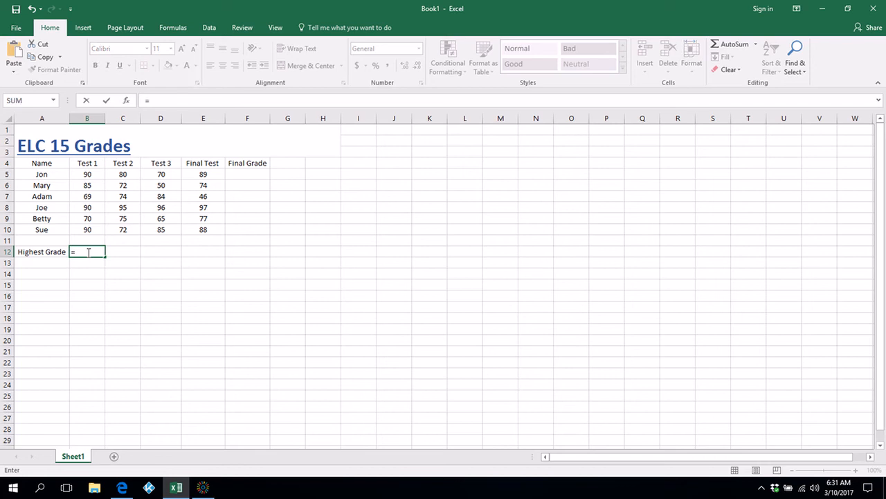
{"action": "type", "text": "max"}
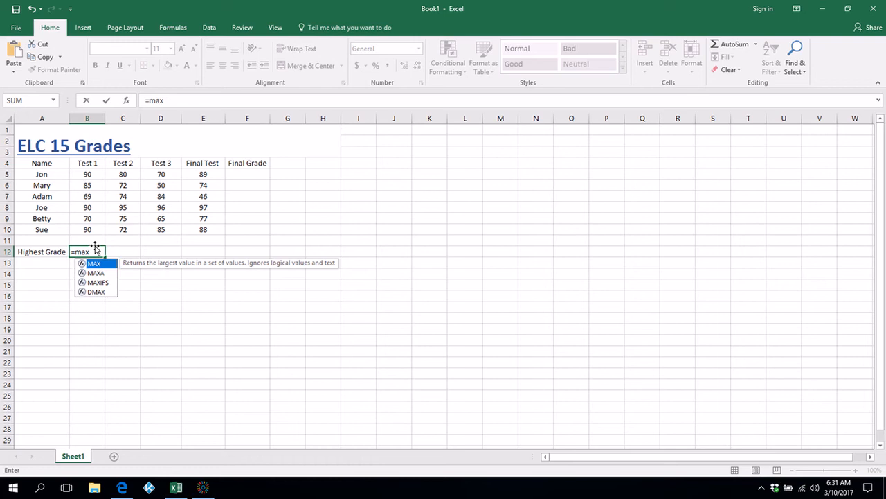
{"action": "left_click", "coordinate": [95, 251]}
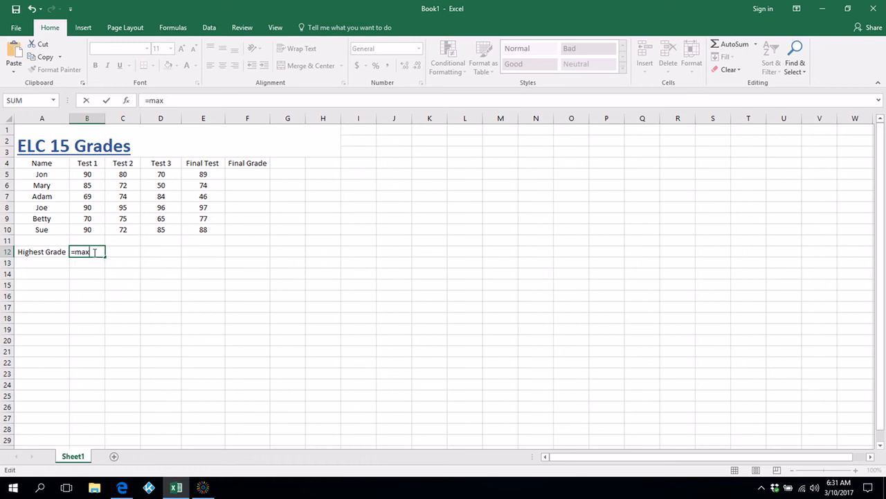
{"action": "type", "text": "("}
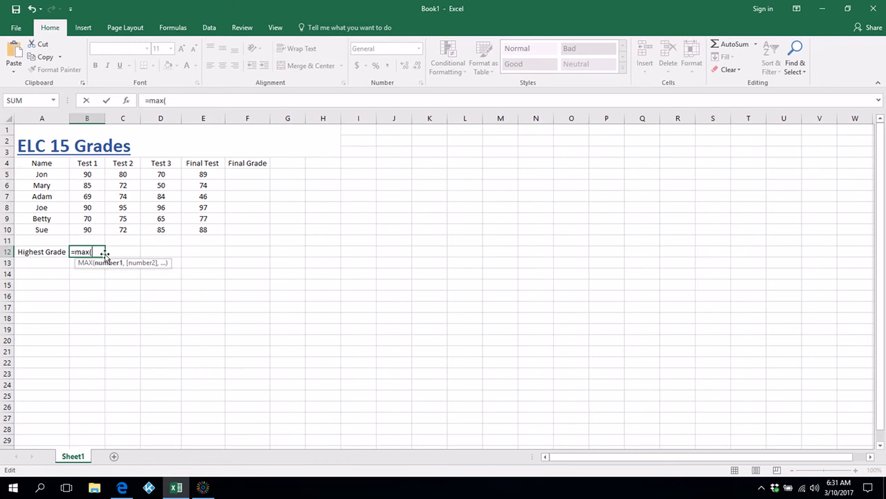
{"action": "type", "text": "b"}
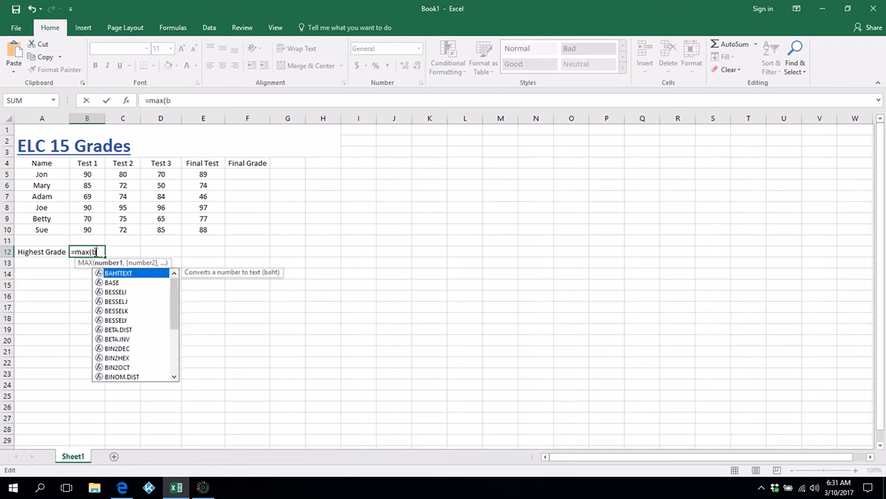
{"action": "type", "text": "6"}
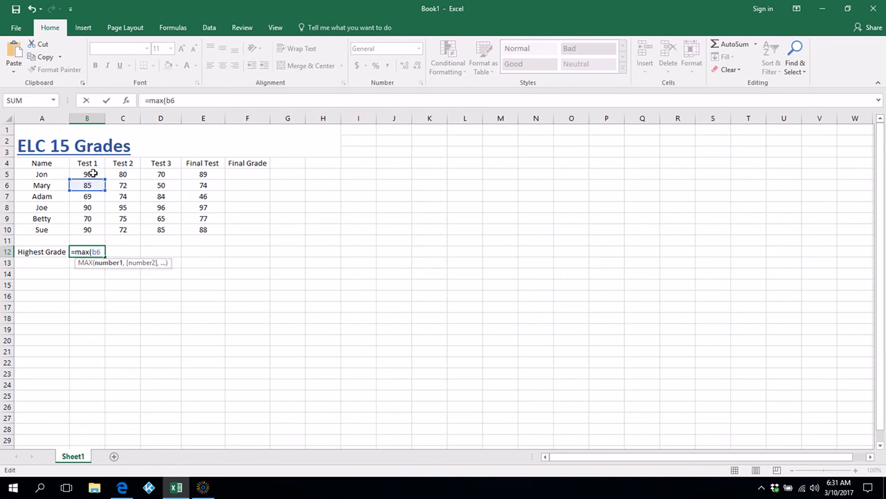
{"action": "key", "text": "BackSpace"}
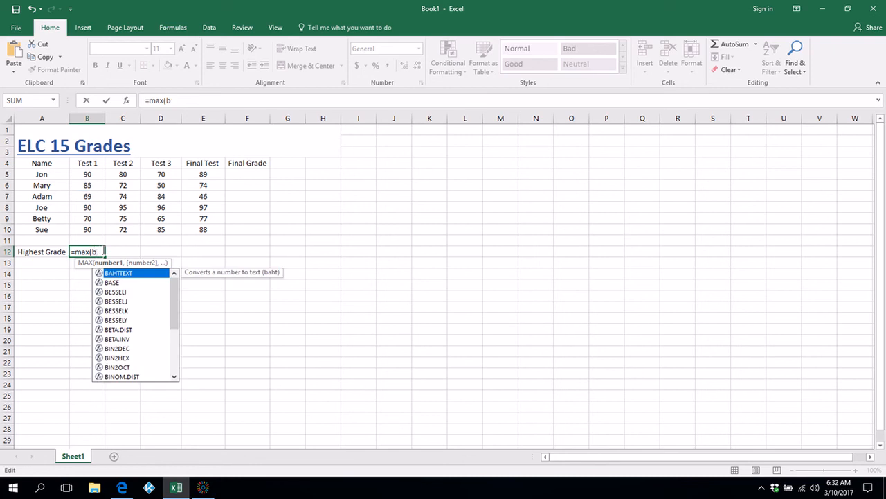
{"action": "type", "text": "5"}
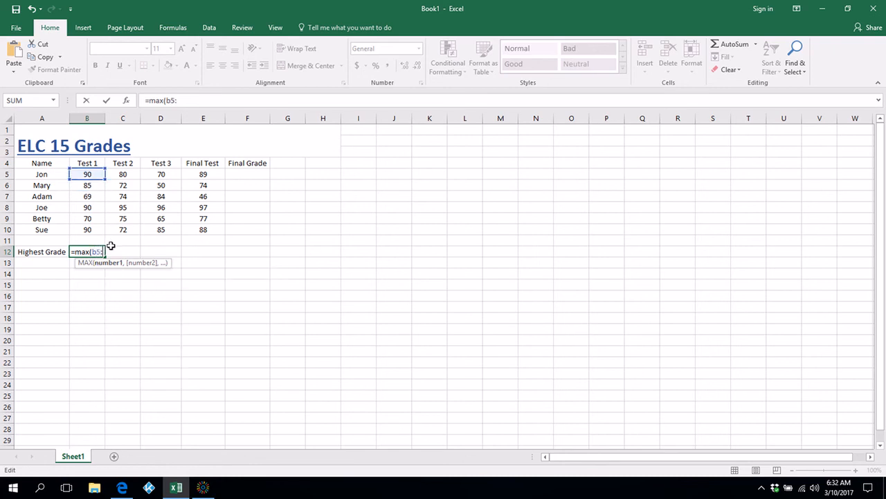
{"action": "type", "text": ":b"}
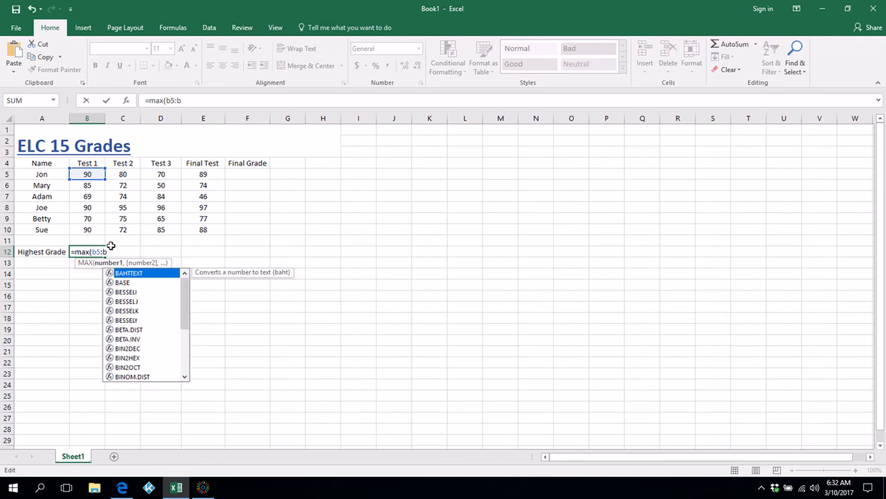
{"action": "type", "text": "10"}
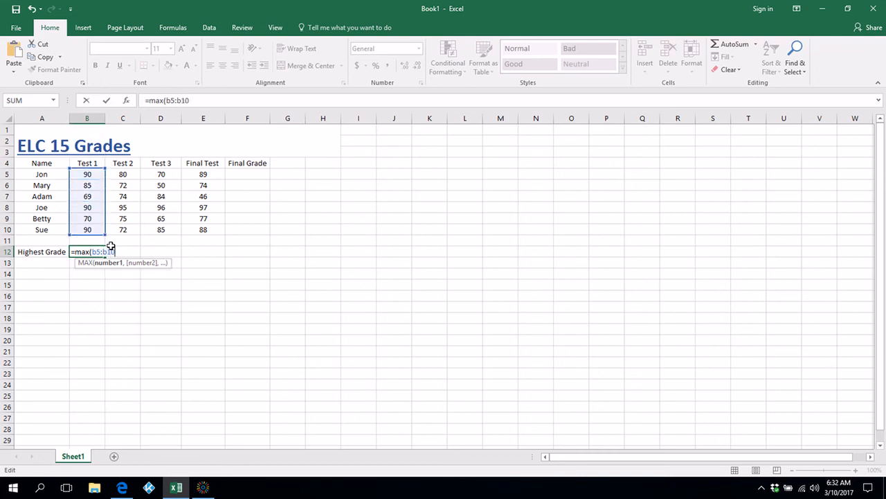
{"action": "key", "text": "Return"}
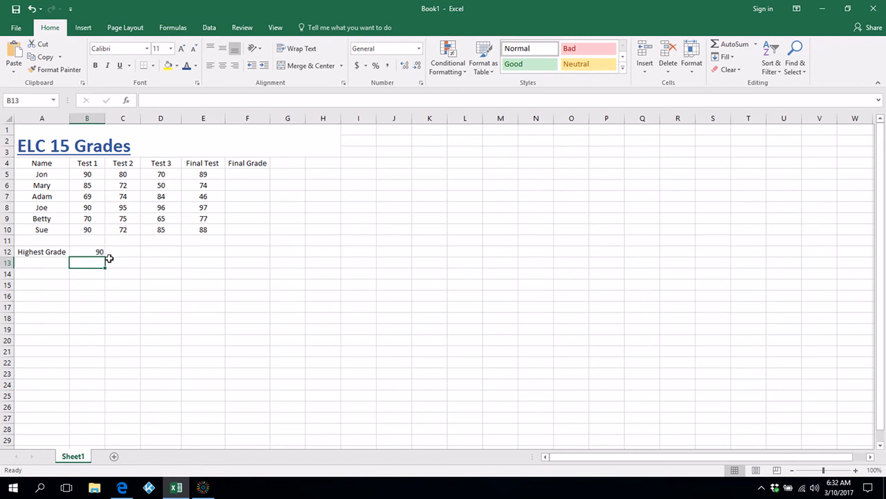
Enter the label "Lowest Grade" in cell A13, below the highest grade label
{"action": "left_click", "coordinate": [21, 263]}
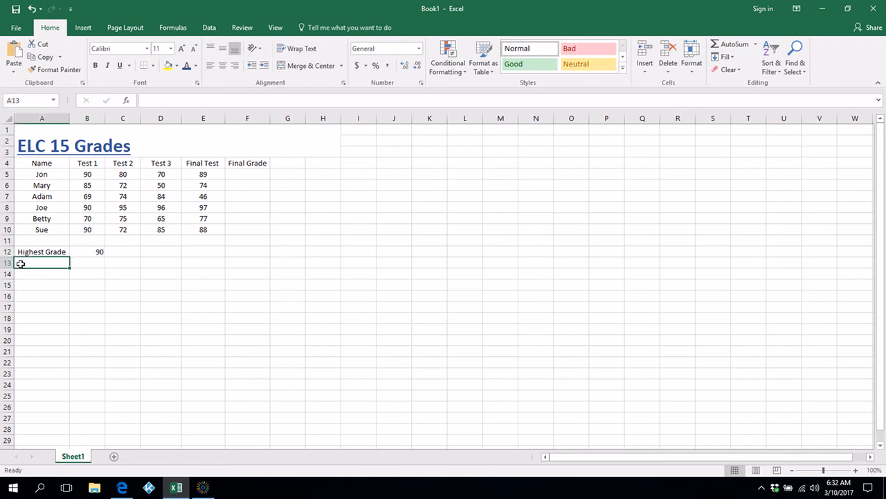
{"action": "type", "text": "Lowest"}
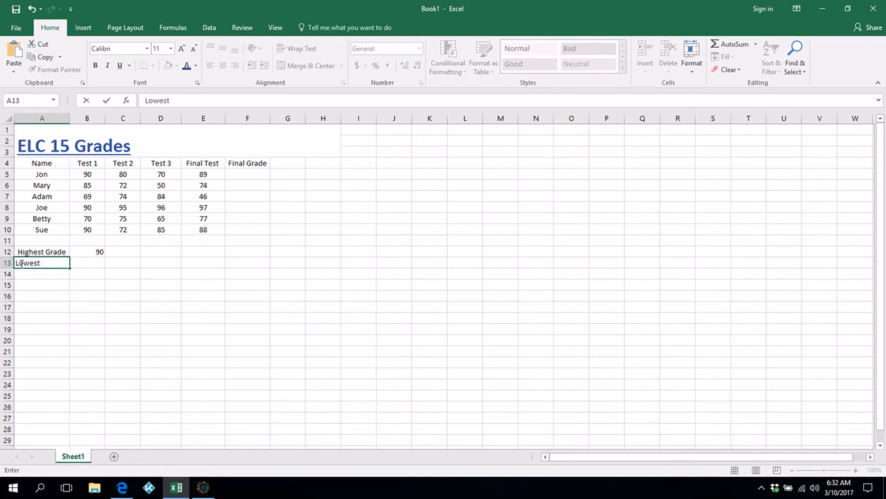
{"action": "type", "text": " Grade"}
{"action": "key", "text": "Return"}
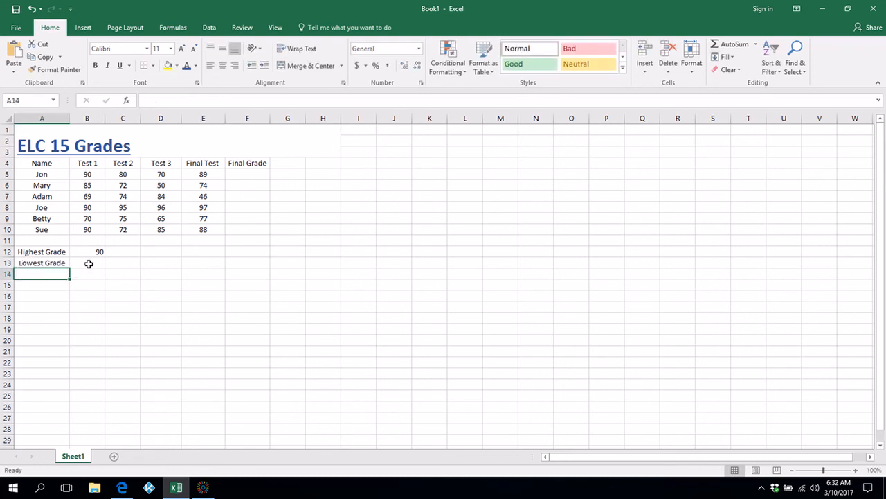
Enter a MIN formula over B5:B10 in cell B13 for the lowest Test 1 grade
{"action": "left_click", "coordinate": [90, 263]}
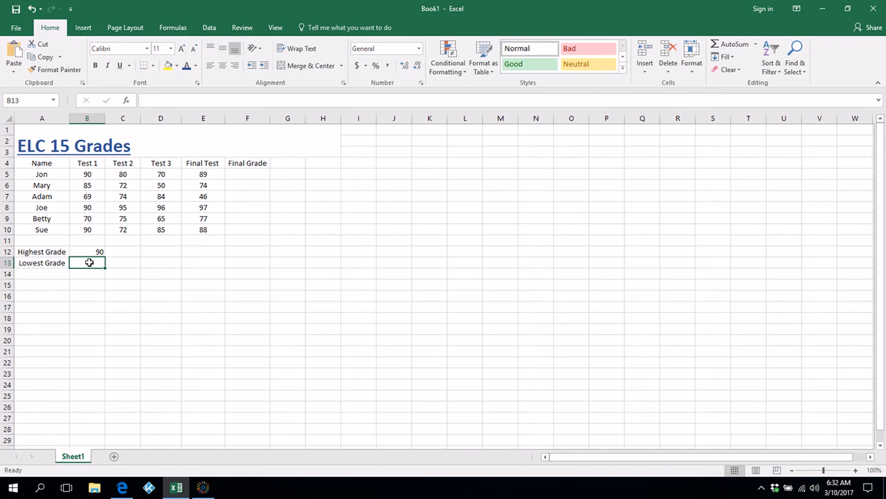
{"action": "type", "text": "=min"}
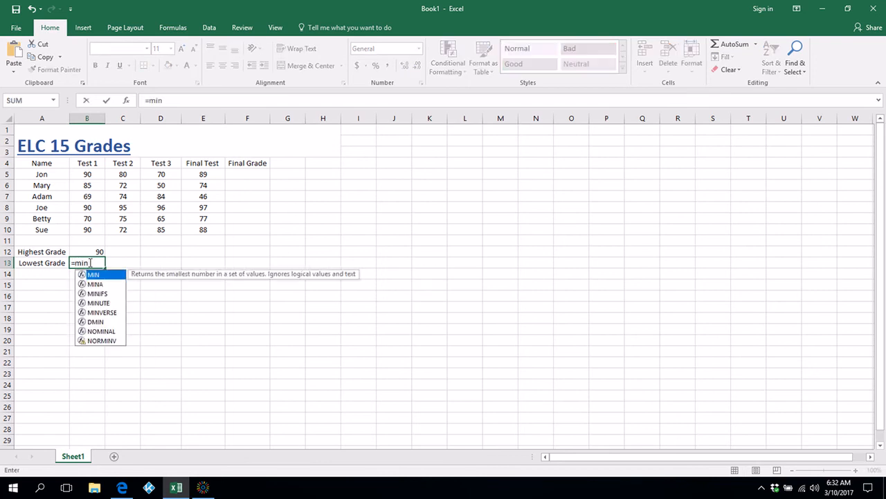
{"action": "type", "text": "(b5"}
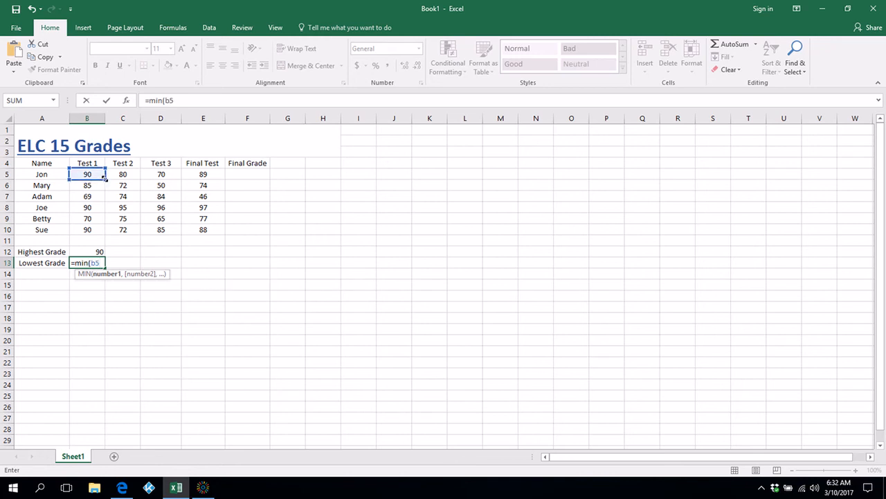
{"action": "left_click_drag", "start_coordinate": [105, 178], "coordinate": [105, 235]}
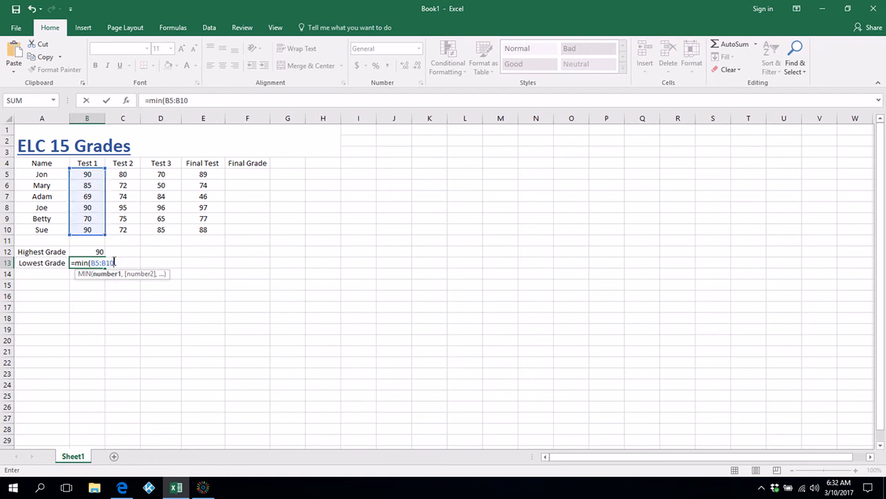
{"action": "type", "text": ")"}
{"action": "key", "text": "Return"}
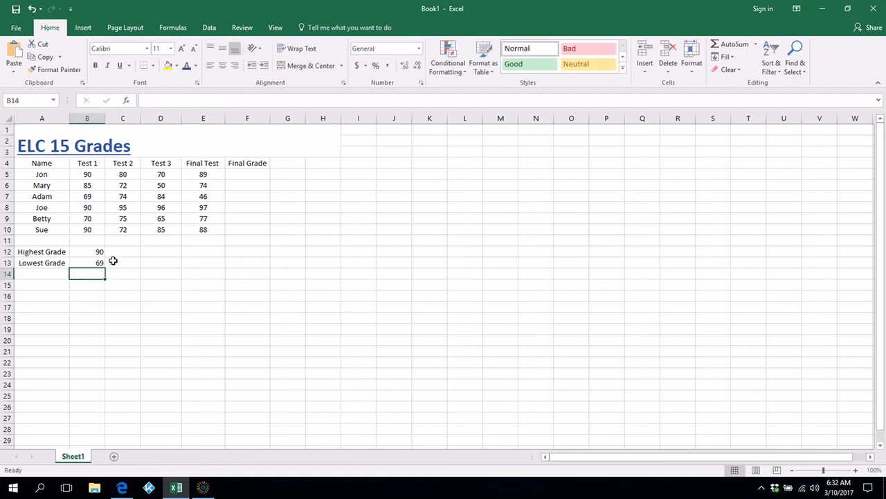
Enter the label "Average" in cell A14 and an AVERAGE formula over B5:B10 in cell B14
{"action": "left_click", "coordinate": [29, 275]}
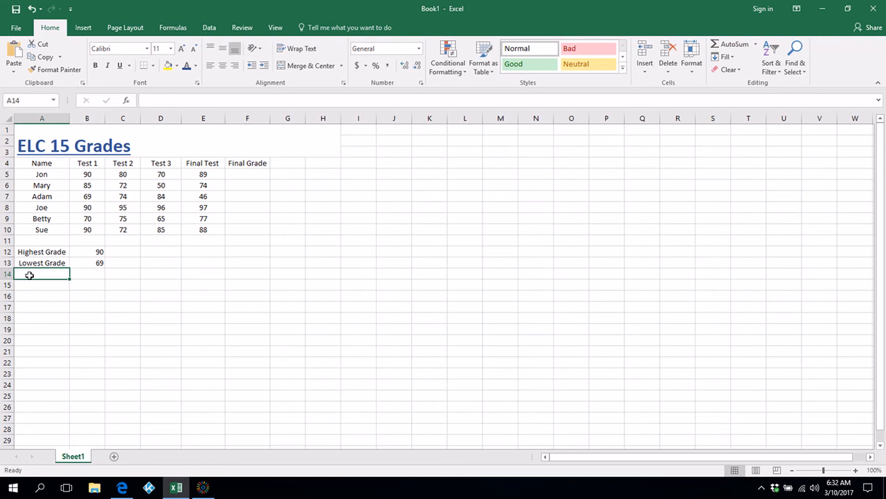
{"action": "type", "text": "Average"}
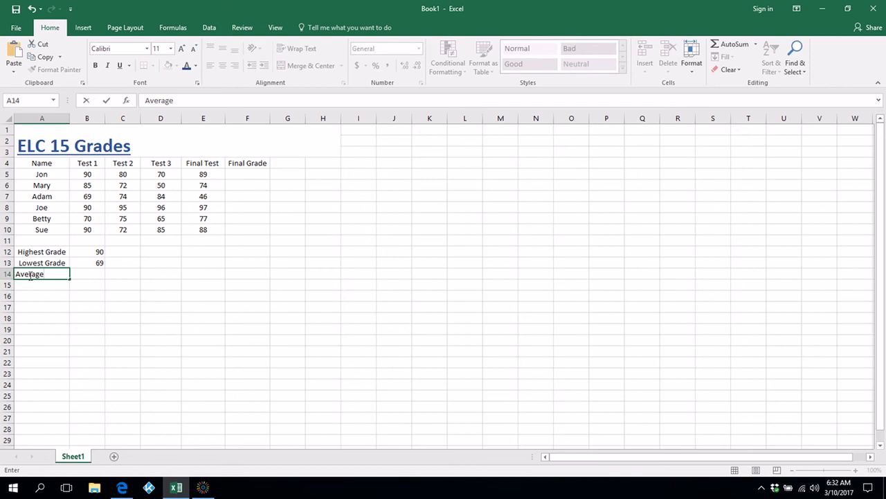
{"action": "key", "text": "Tab"}
{"action": "type", "text": "="}
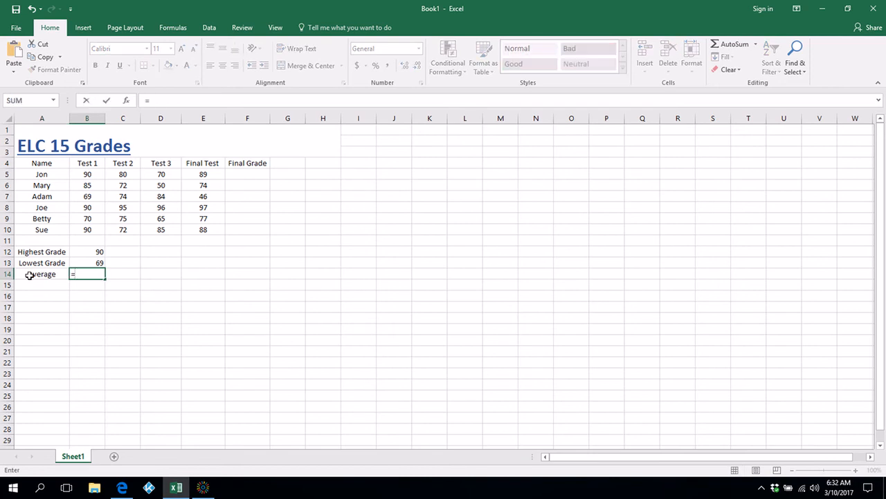
{"action": "type", "text": "average"}
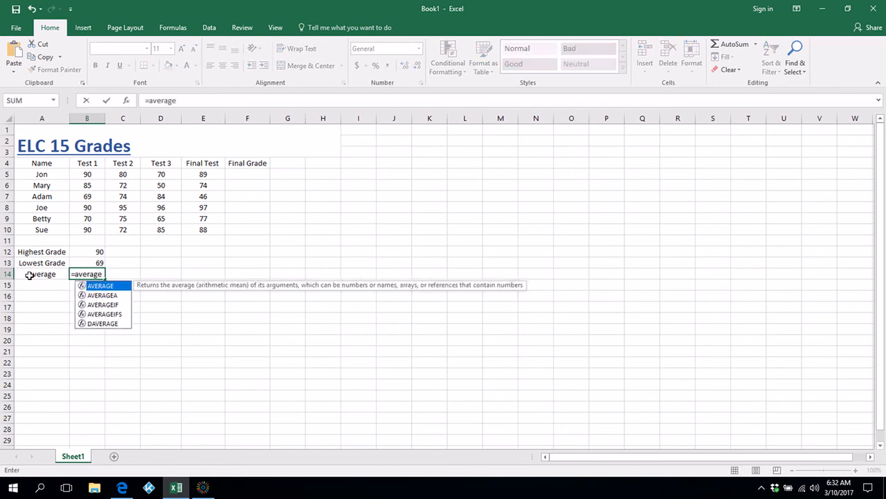
{"action": "type", "text": "("}
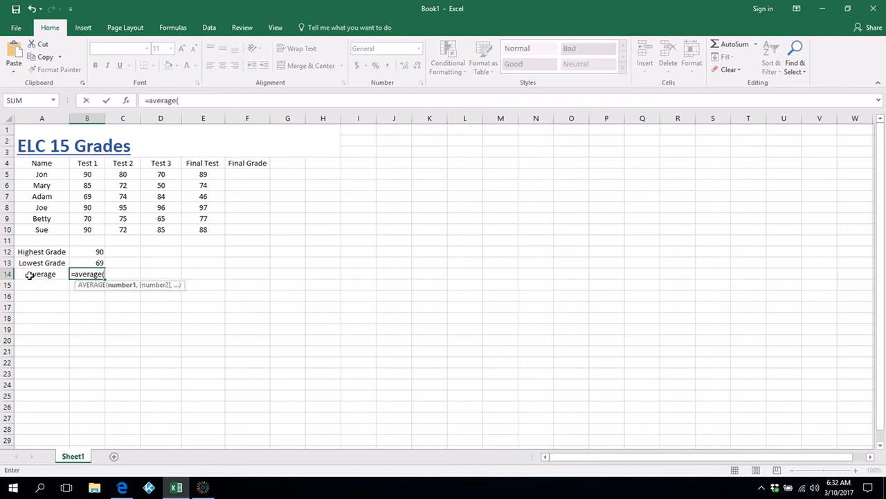
{"action": "type", "text": "b5"}
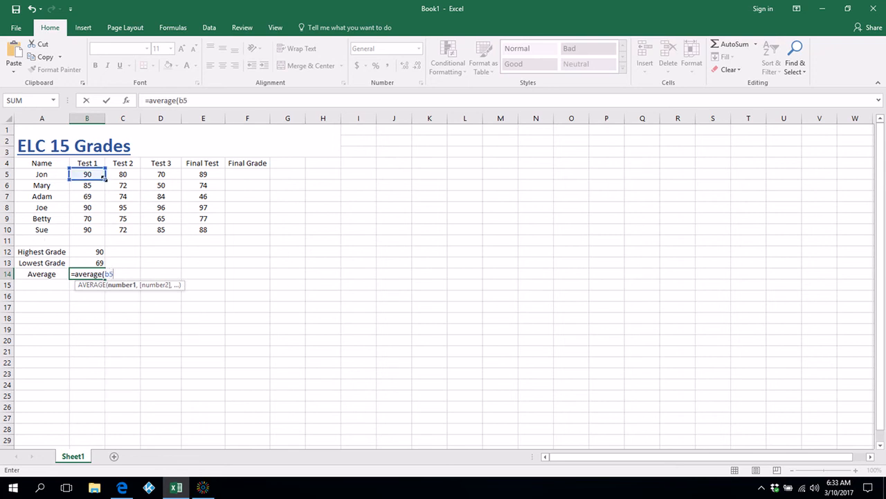
{"action": "left_click_drag", "start_coordinate": [106, 179], "coordinate": [103, 238]}
{"action": "key", "text": "Return"}
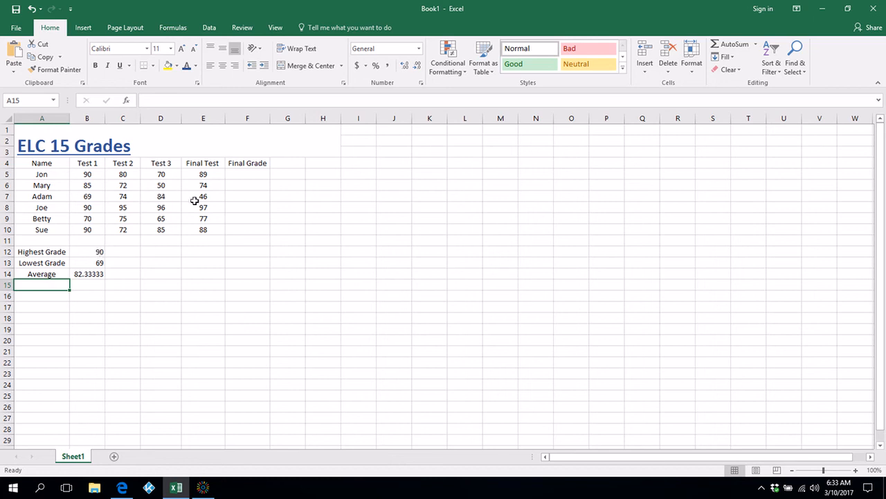
Copy the highest, lowest and average formulas from B12:B14 into C12:E14 for the remaining tests
{"action": "left_click_drag", "start_coordinate": [101, 253], "coordinate": [100, 274]}
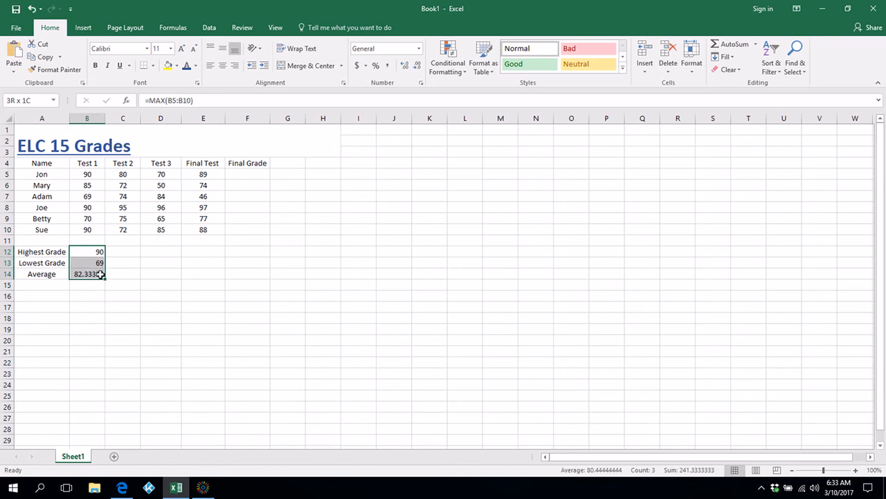
{"action": "right_click", "coordinate": [96, 269]}
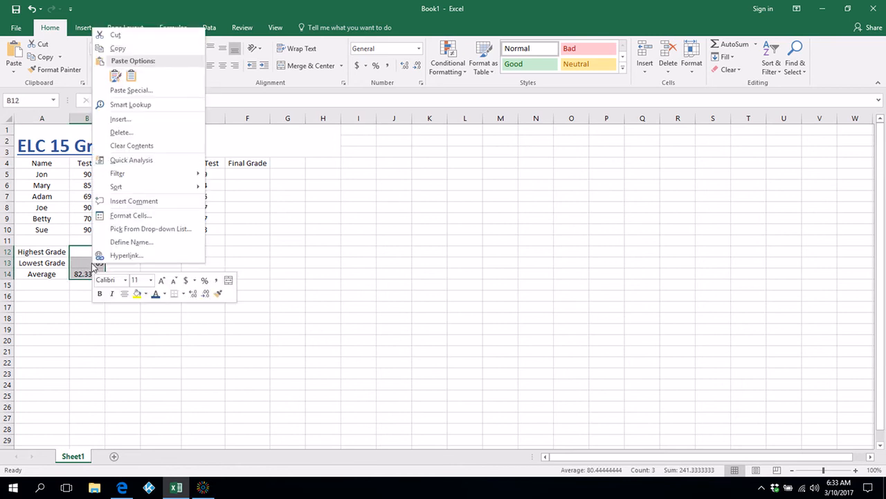
{"action": "left_click", "coordinate": [118, 49]}
{"action": "left_click", "coordinate": [136, 254]}
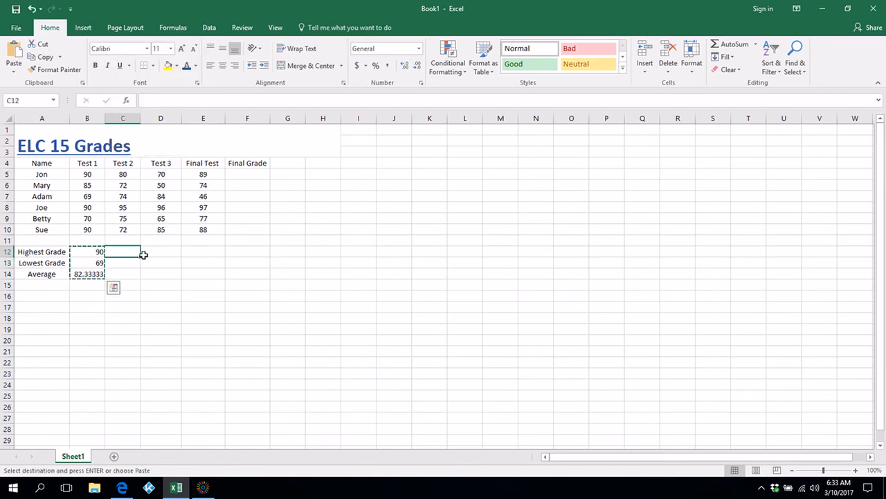
{"action": "left_click_drag", "start_coordinate": [143, 255], "coordinate": [190, 285]}
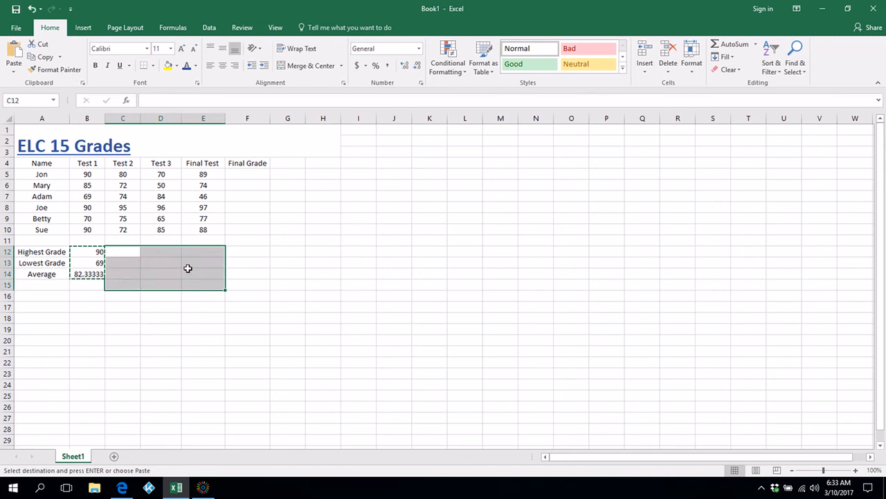
{"action": "left_click_drag", "start_coordinate": [123, 252], "coordinate": [214, 275]}
{"action": "right_click", "coordinate": [190, 261]}
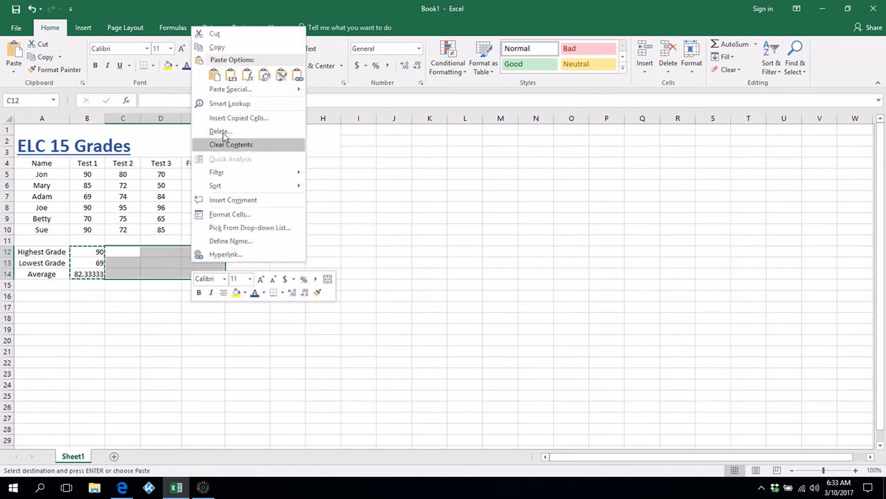
{"action": "left_click", "coordinate": [217, 77]}
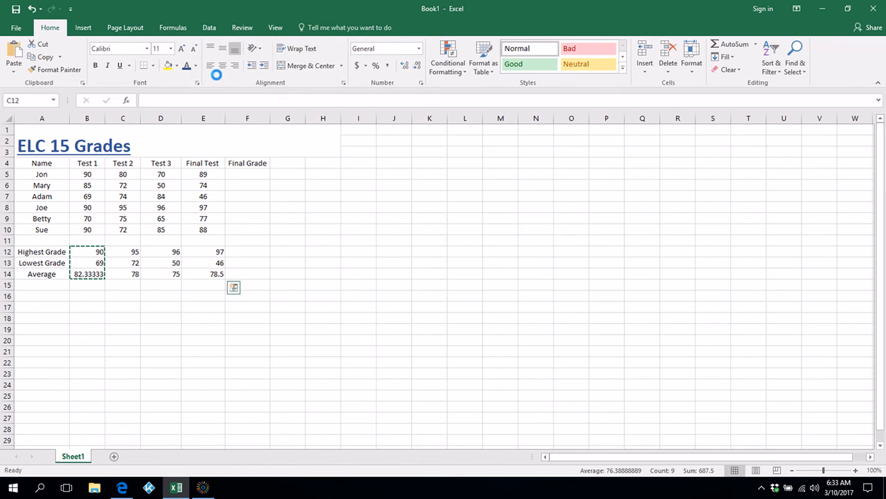
{"action": "left_click", "coordinate": [220, 329]}
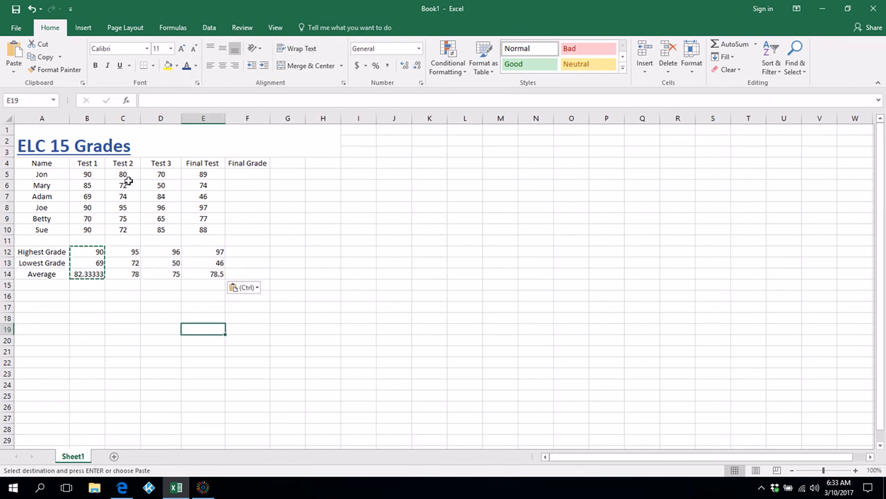
Center the highest, lowest and average results in B12 to E14 horizontally
{"action": "left_click_drag", "start_coordinate": [97, 251], "coordinate": [210, 277]}
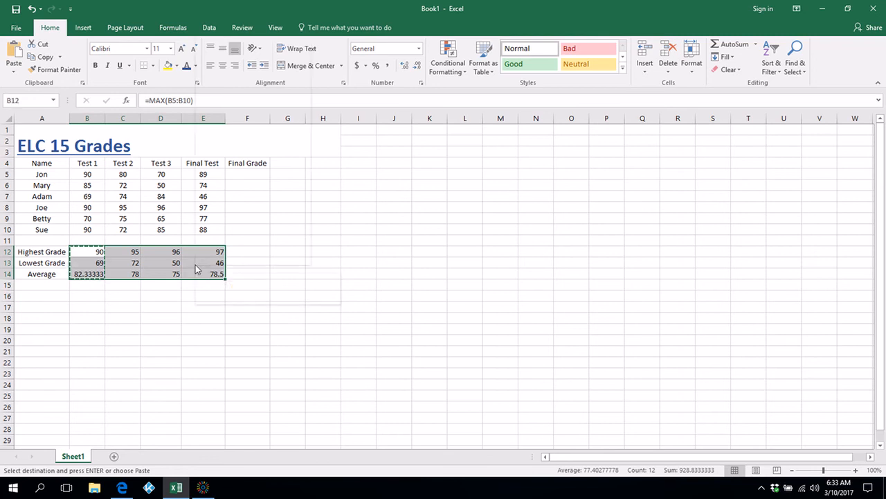
{"action": "right_click", "coordinate": [196, 268]}
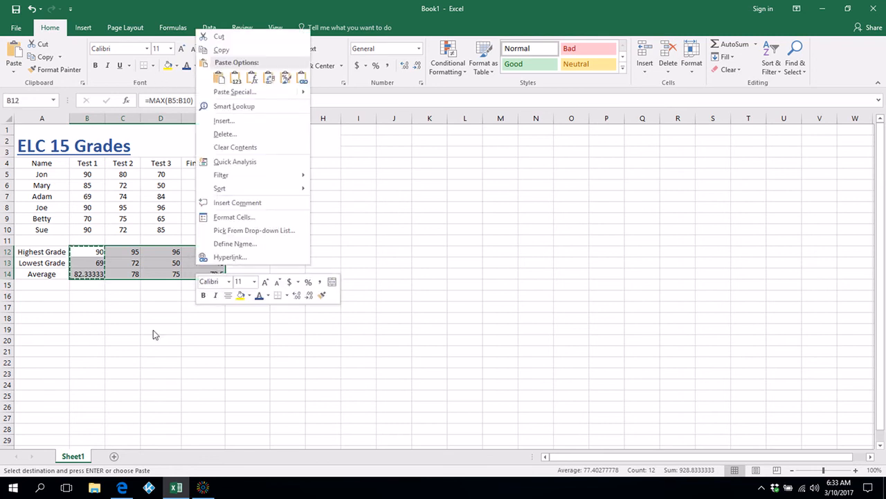
{"action": "key", "text": "Escape"}
{"action": "key", "text": "Escape"}
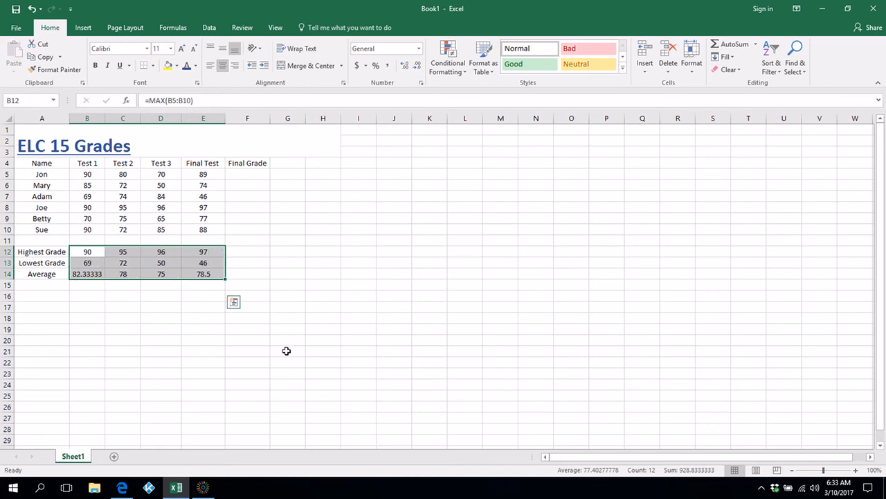
{"action": "left_click", "coordinate": [215, 339]}
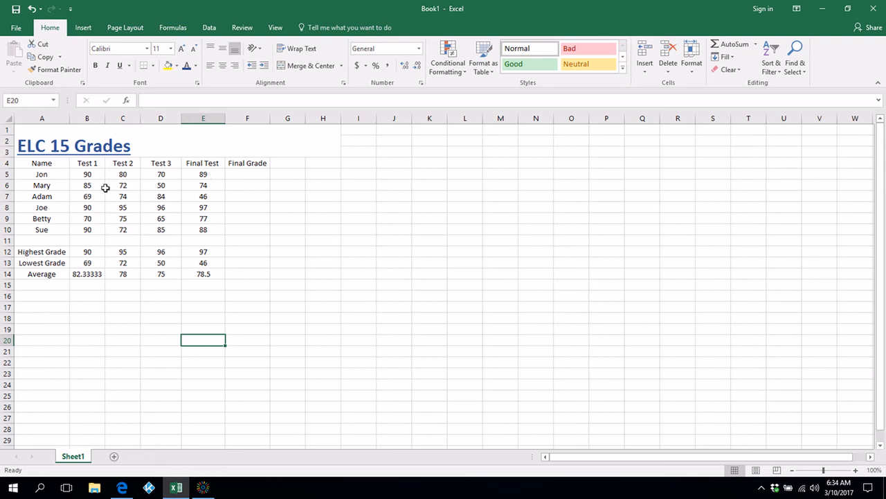
Enter a SUM formula over B5:D5 in cell F5, adding the first student's three test scores
{"action": "left_click", "coordinate": [242, 172]}
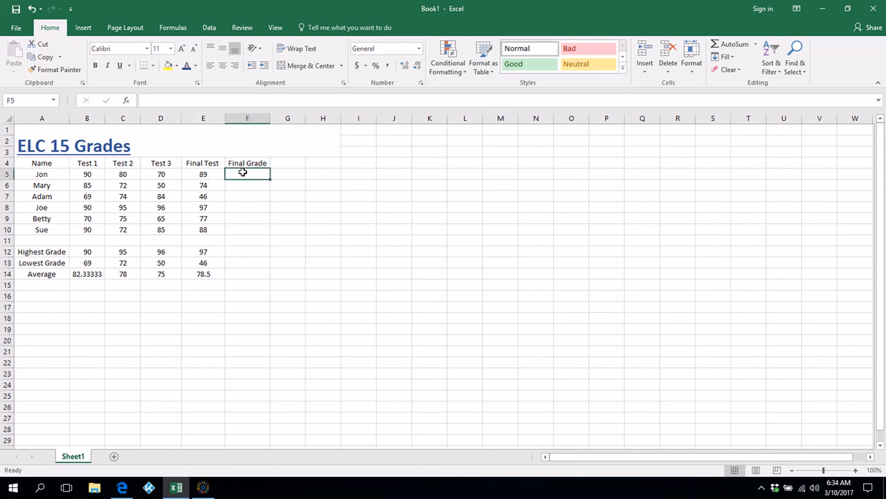
{"action": "type", "text": "="}
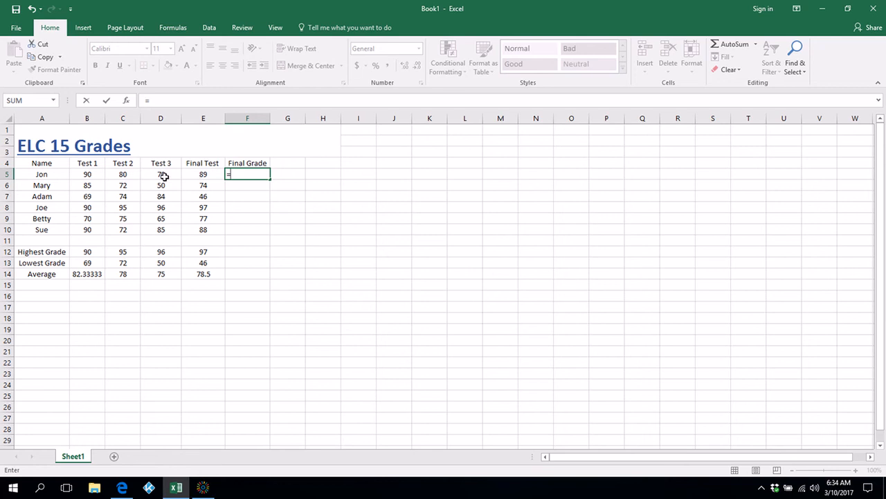
{"action": "type", "text": "sum"}
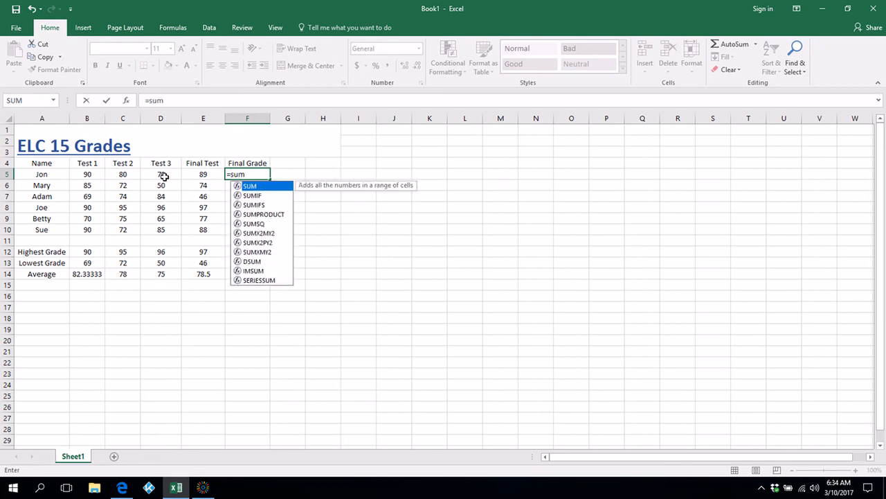
{"action": "type", "text": "("}
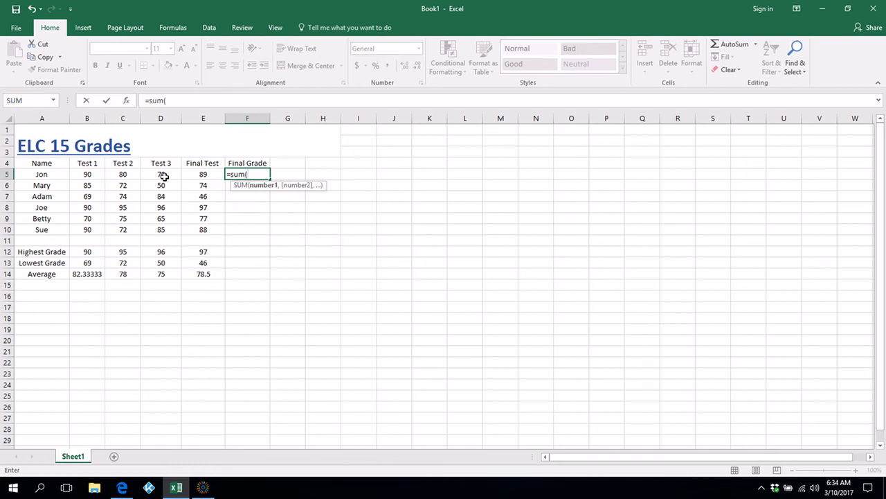
{"action": "type", "text": "b"}
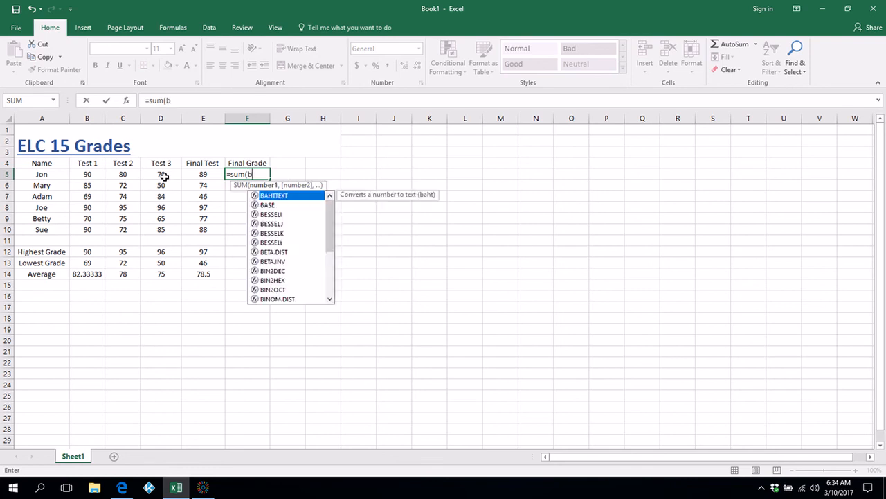
{"action": "type", "text": "5:"}
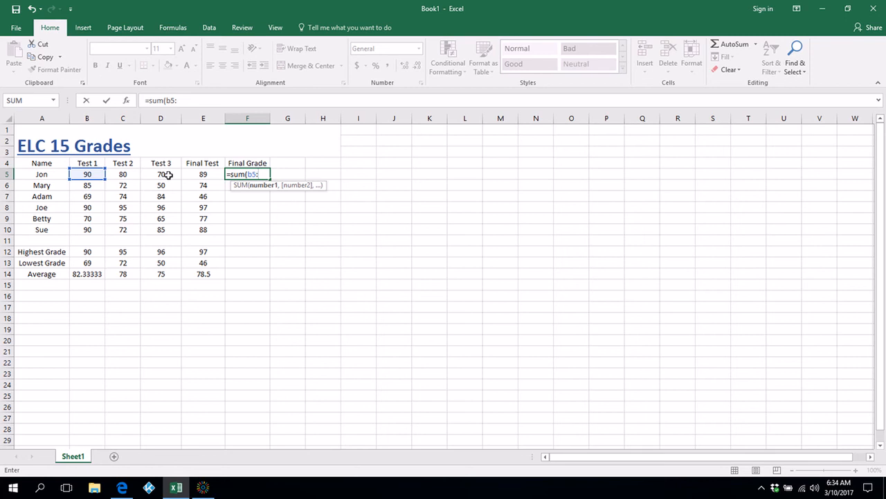
{"action": "type", "text": "d5"}
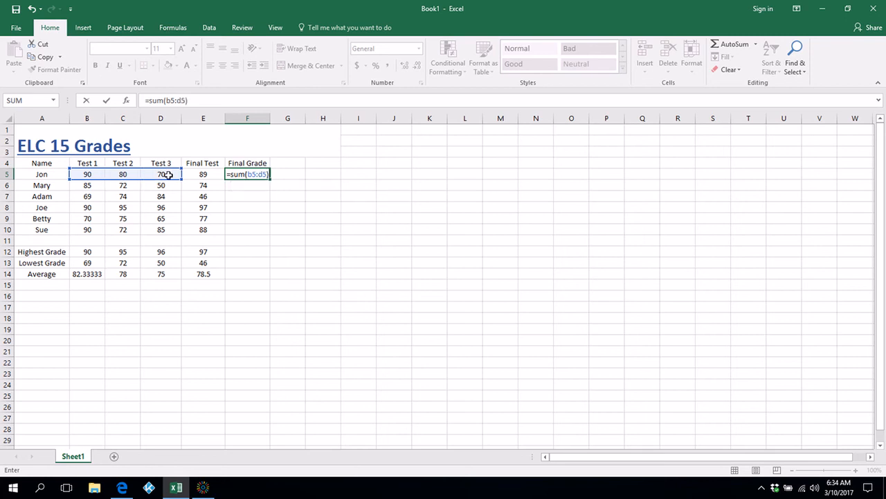
{"action": "type", "text": ")"}
{"action": "key", "text": "Return"}
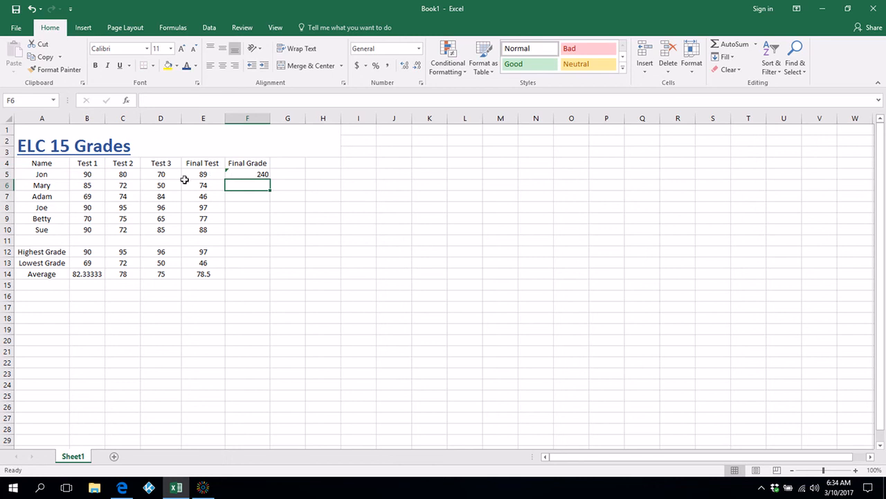
Extend the SUM formula in cell F5 to subtract the lowest test score with MIN(B5:D5)
{"action": "left_click", "coordinate": [259, 174]}
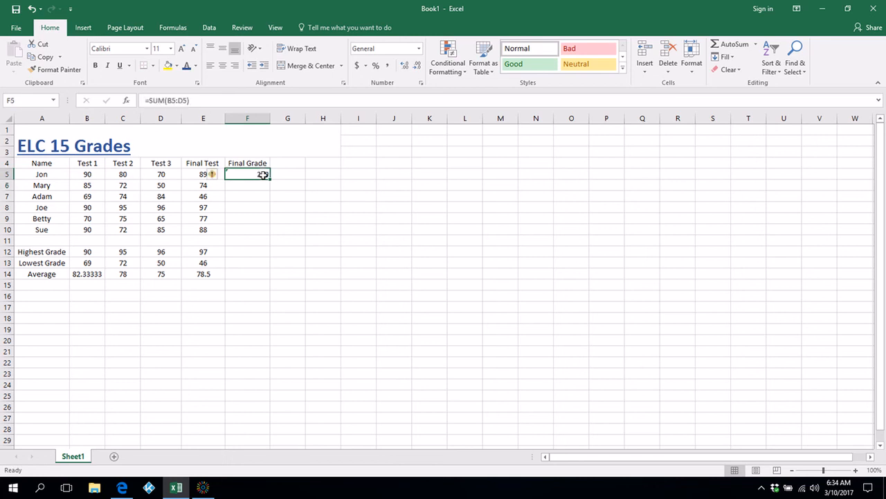
{"action": "left_click", "coordinate": [208, 103]}
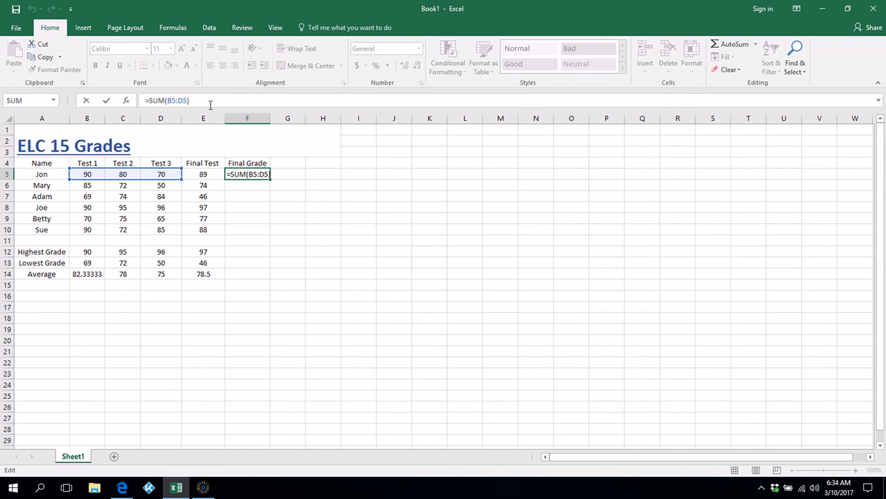
{"action": "type", "text": "-m"}
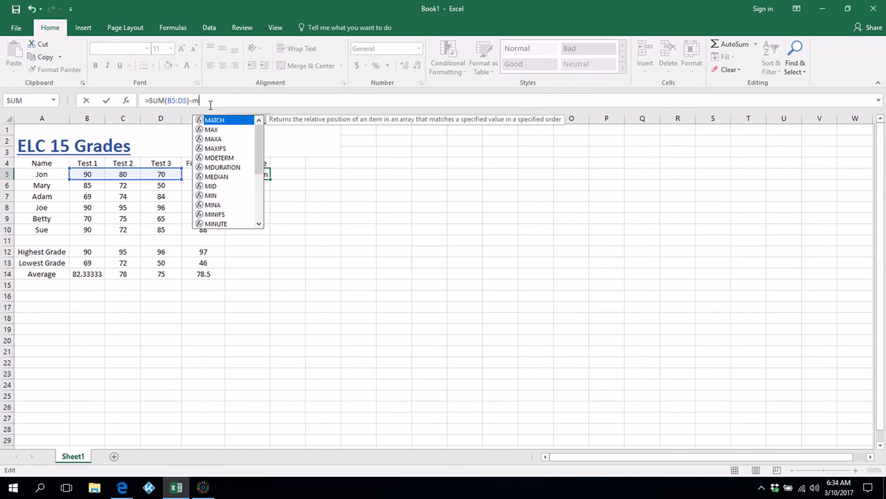
{"action": "type", "text": "in("}
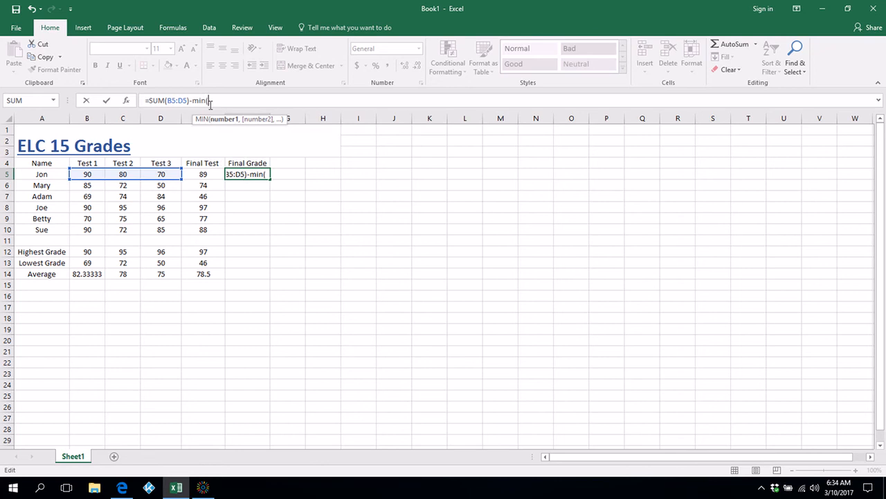
{"action": "type", "text": "b5"}
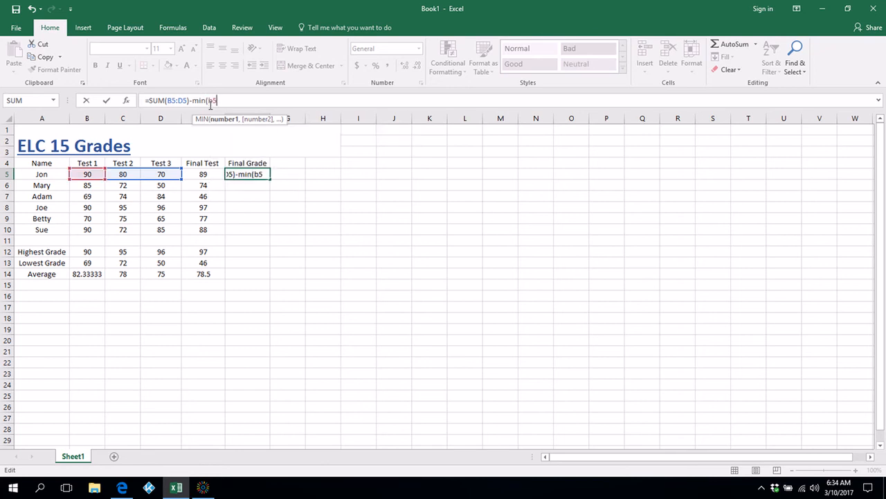
{"action": "type", "text": ":d"}
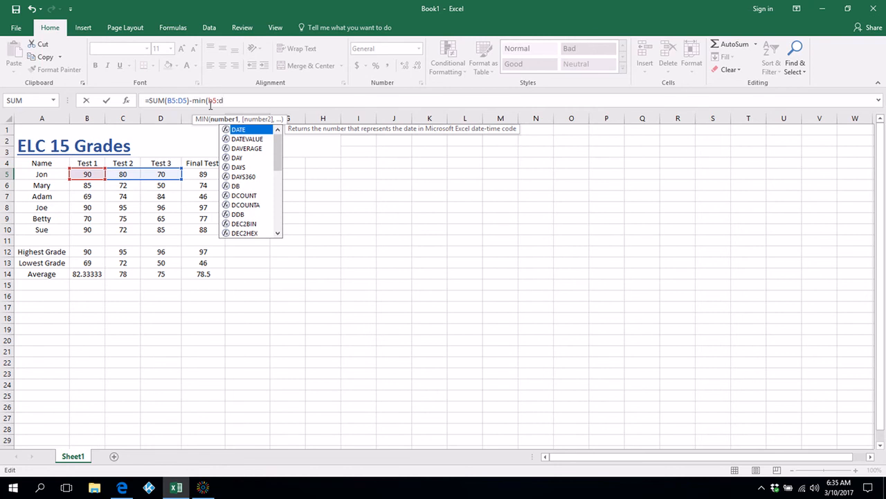
{"action": "type", "text": "5"}
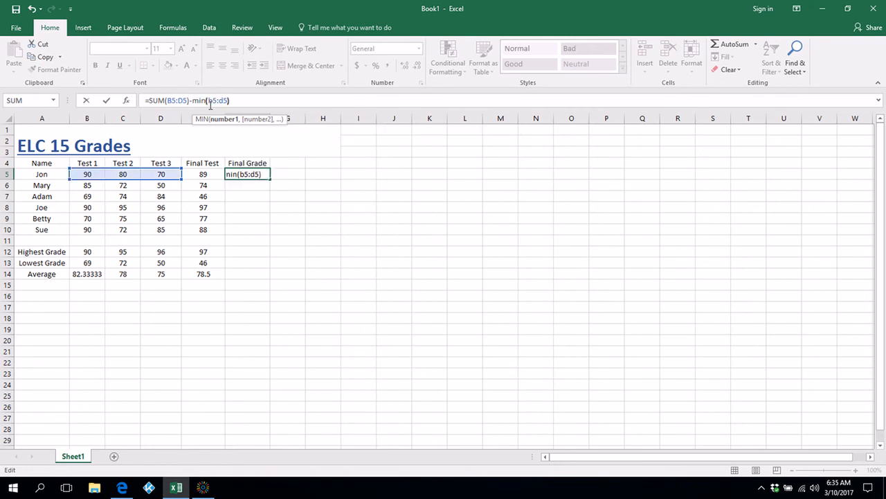
{"action": "type", "text": ")"}
{"action": "key", "text": "Return"}
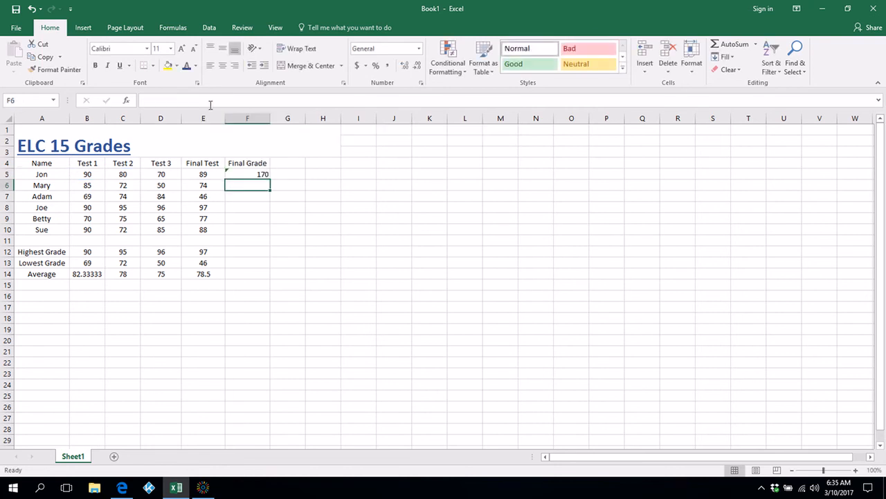
Enclose the SUM minus MIN expression in cell F5 in parentheses and divide it by 2
{"action": "left_click", "coordinate": [265, 174]}
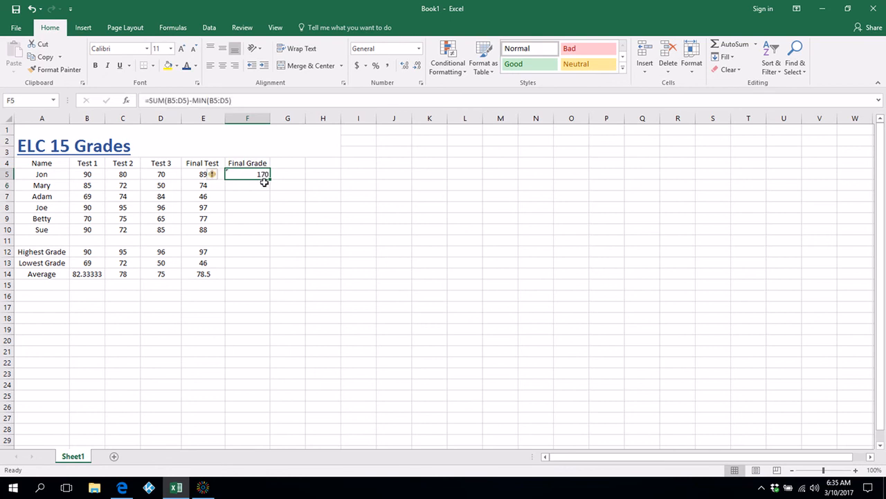
{"action": "left_click", "coordinate": [150, 101]}
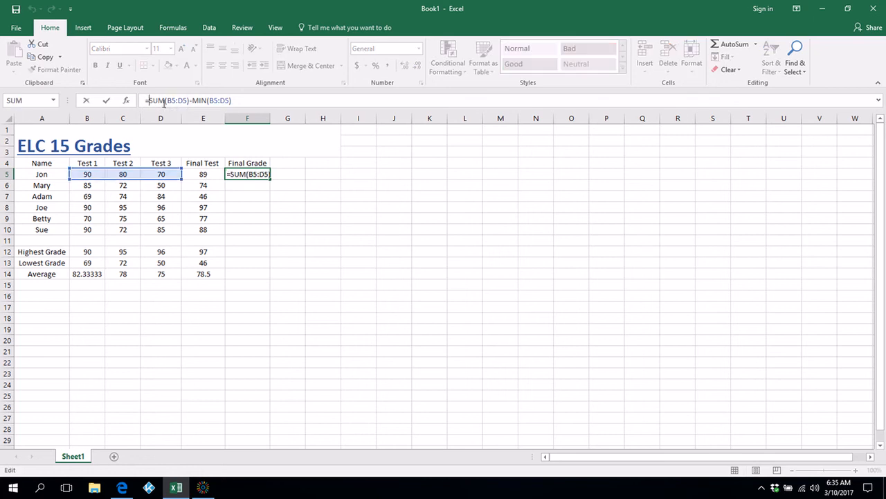
{"action": "type", "text": "("}
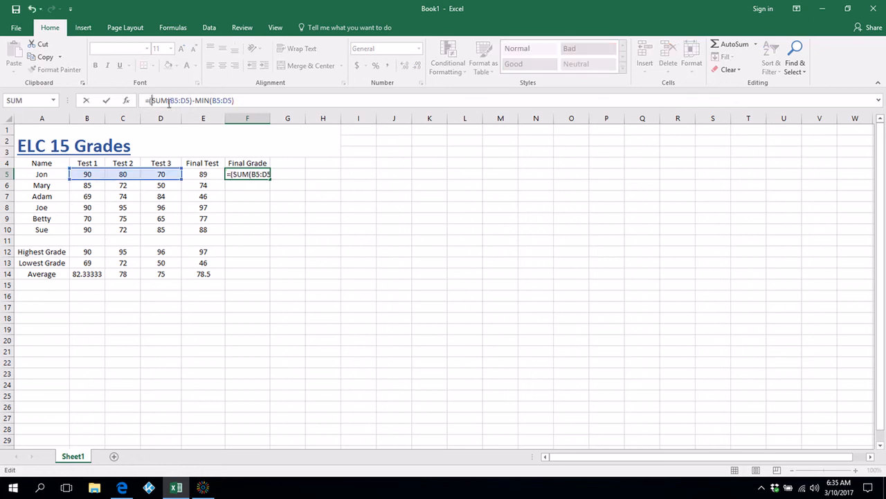
{"action": "left_click", "coordinate": [247, 101]}
{"action": "type", "text": ")/2"}
{"action": "key", "text": "Return"}
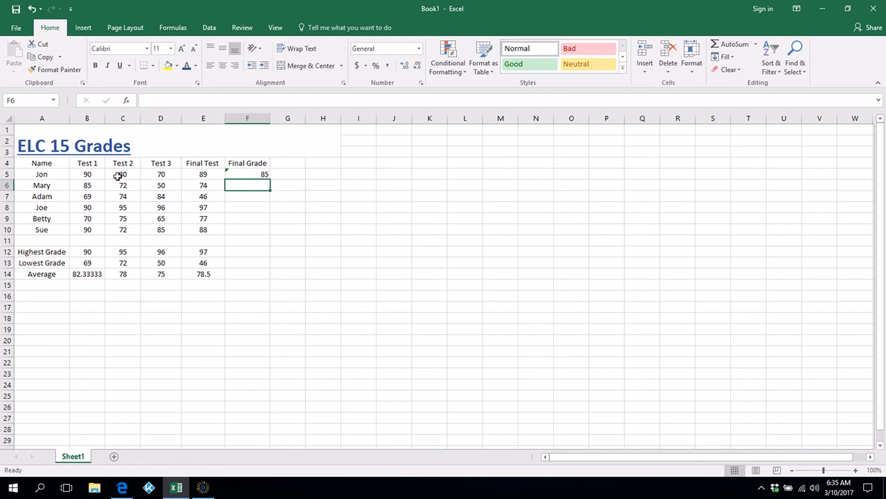
Weight the test average in cell F5 by multiplying the existing formula by 0.6
{"action": "left_click", "coordinate": [249, 174]}
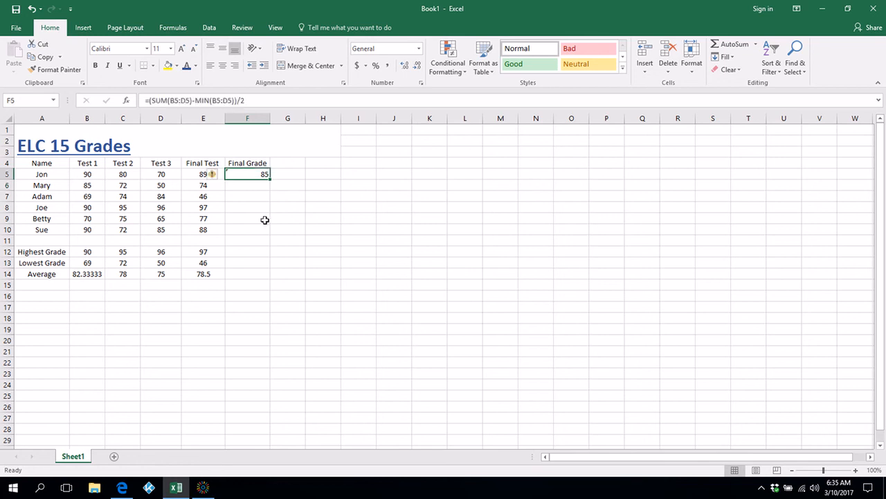
{"action": "left_click", "coordinate": [247, 100]}
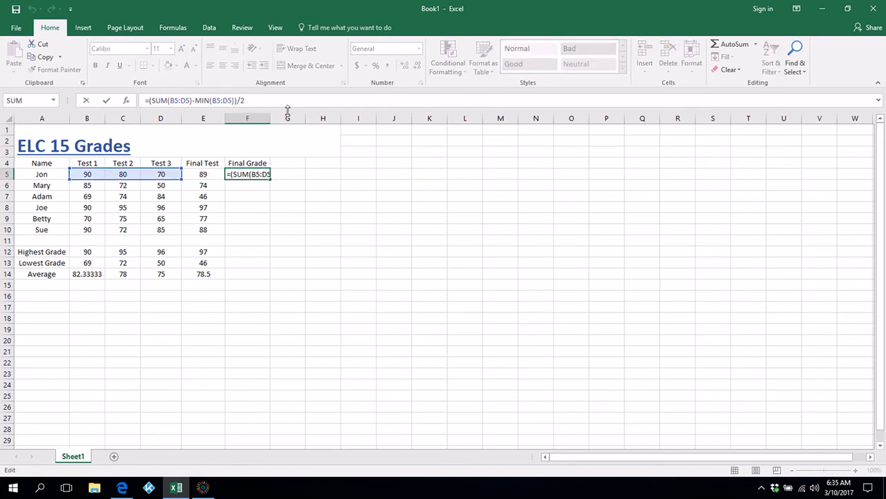
{"action": "type", "text": "*0."}
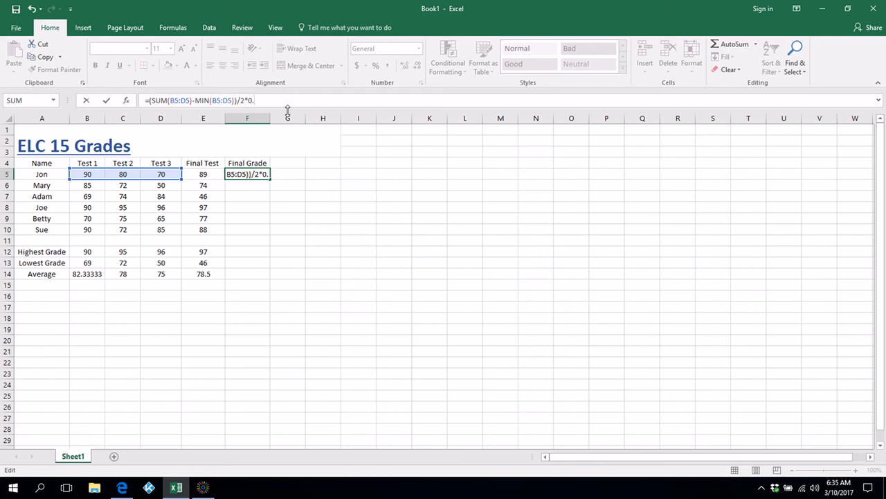
{"action": "type", "text": "6"}
{"action": "key", "text": "Return"}
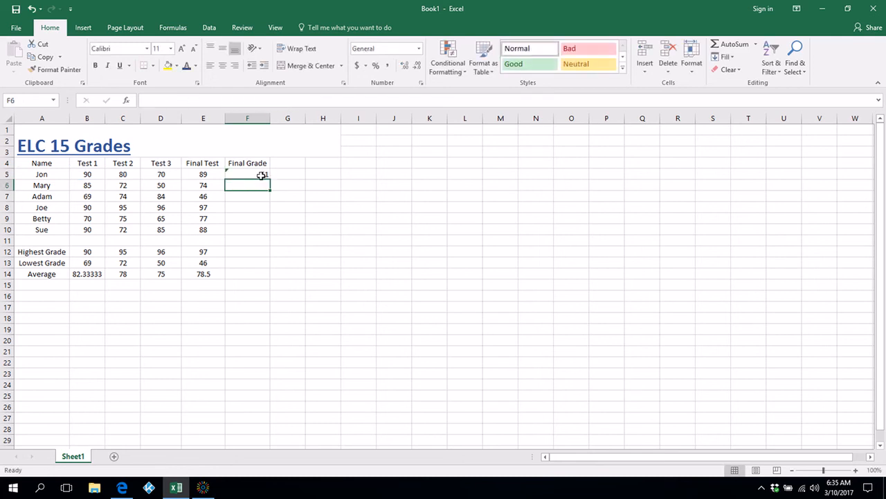
Add the final test score from E5 to the end of the formula in cell F5
{"action": "left_click", "coordinate": [259, 173]}
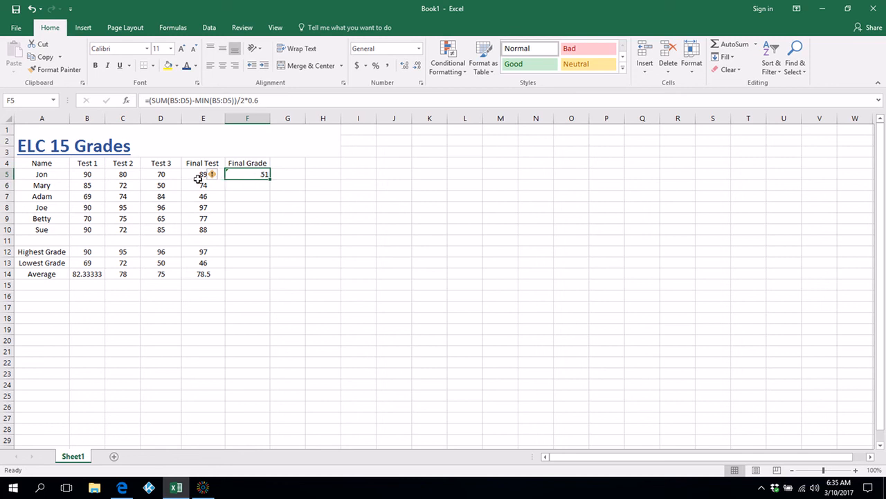
{"action": "left_click", "coordinate": [271, 102]}
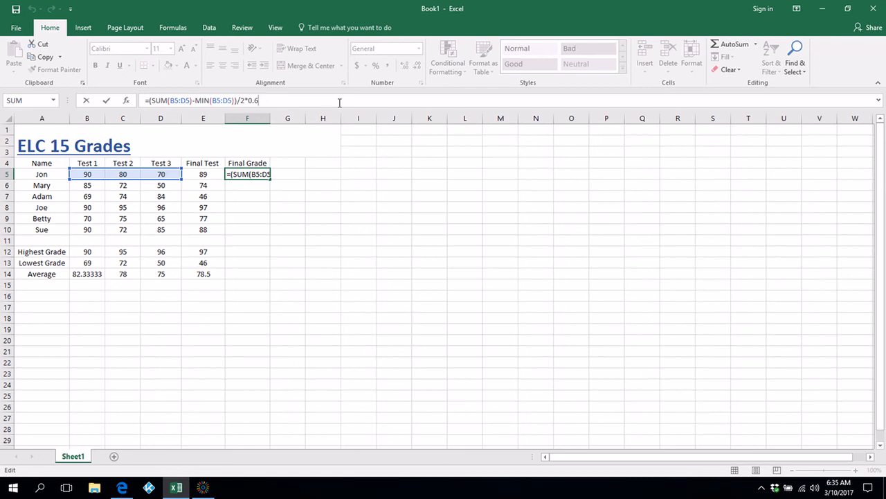
{"action": "type", "text": "+"}
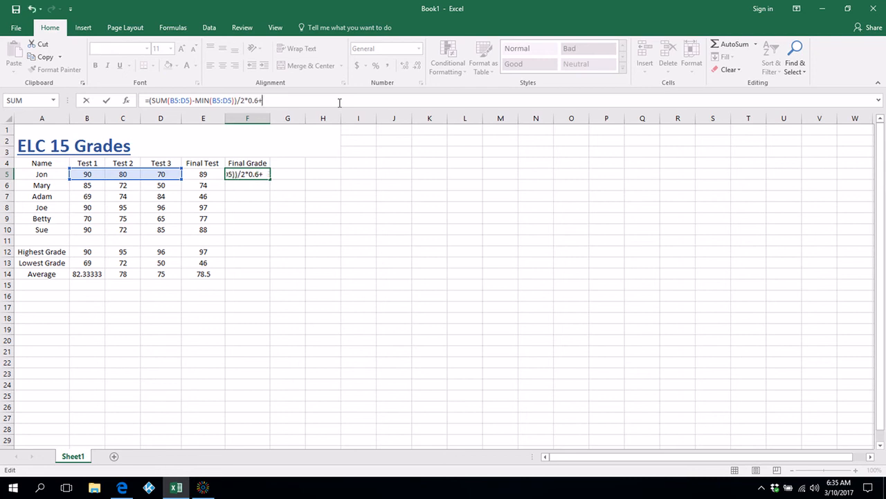
{"action": "type", "text": "e"}
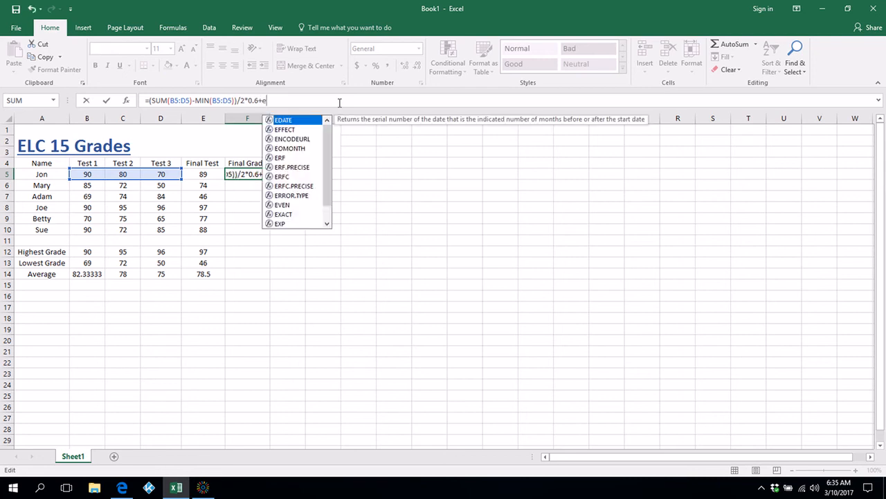
{"action": "type", "text": "5"}
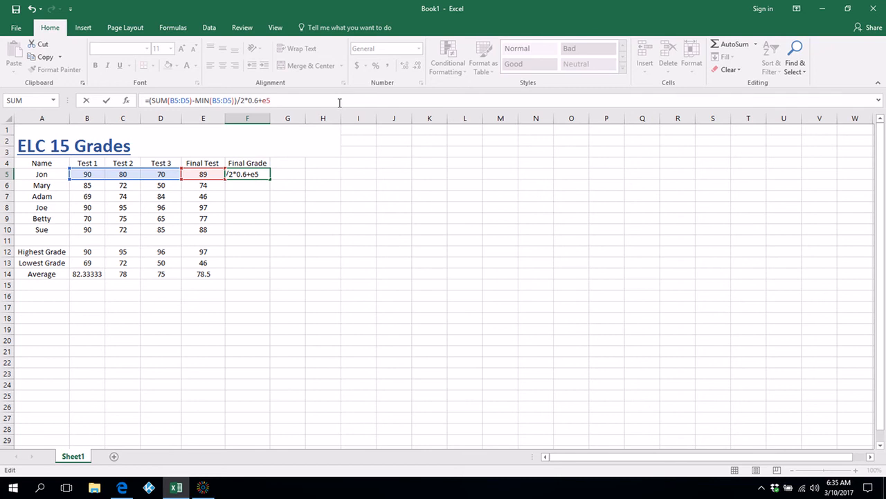
{"action": "key", "text": "Return"}
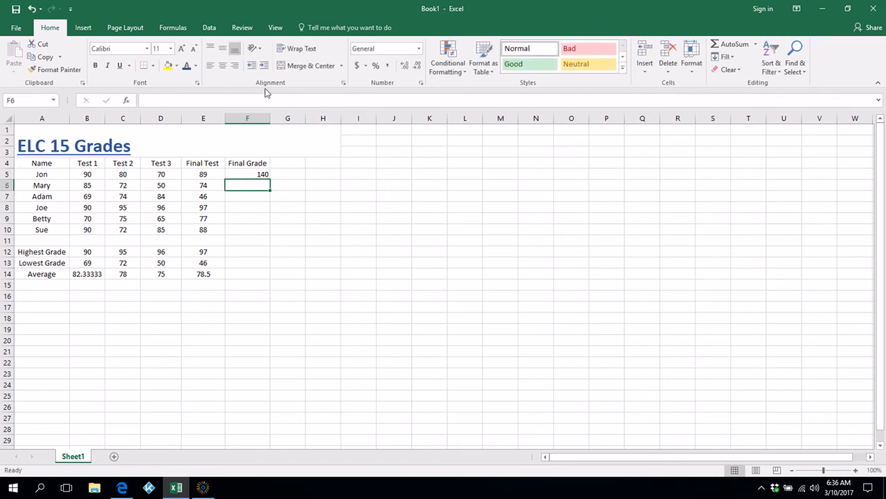
Multiply the E5 term of the final grade formula in F5 by .4
{"action": "left_click", "coordinate": [258, 174]}
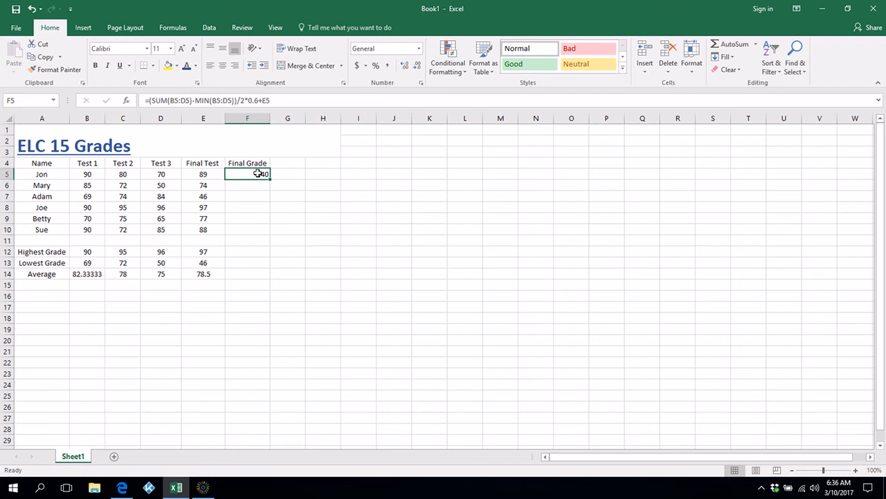
{"action": "left_click", "coordinate": [287, 101]}
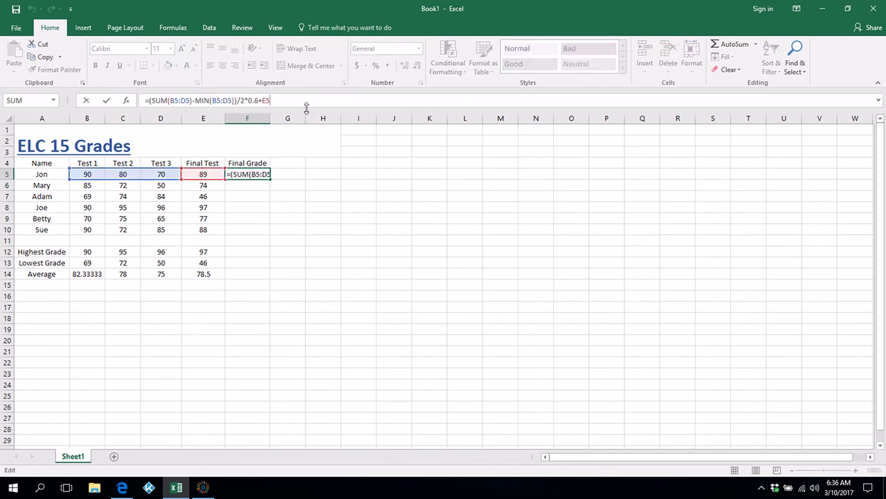
{"action": "type", "text": "*"}
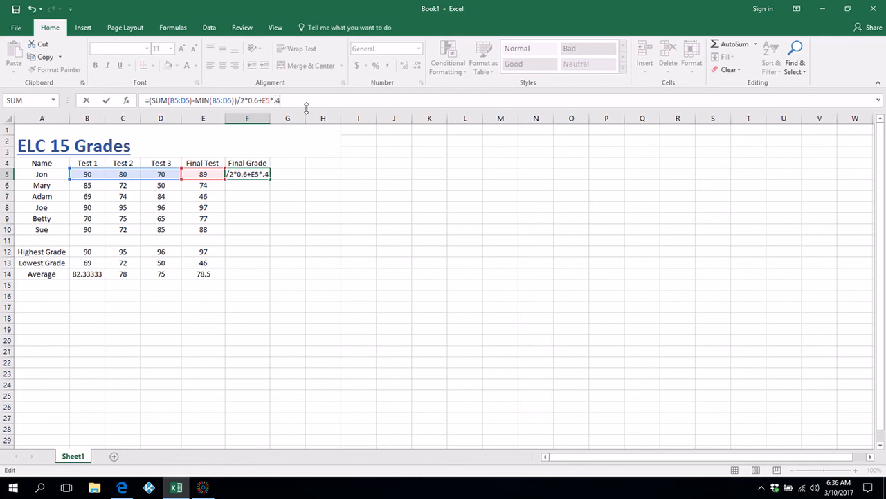
{"action": "key", "text": "Return"}
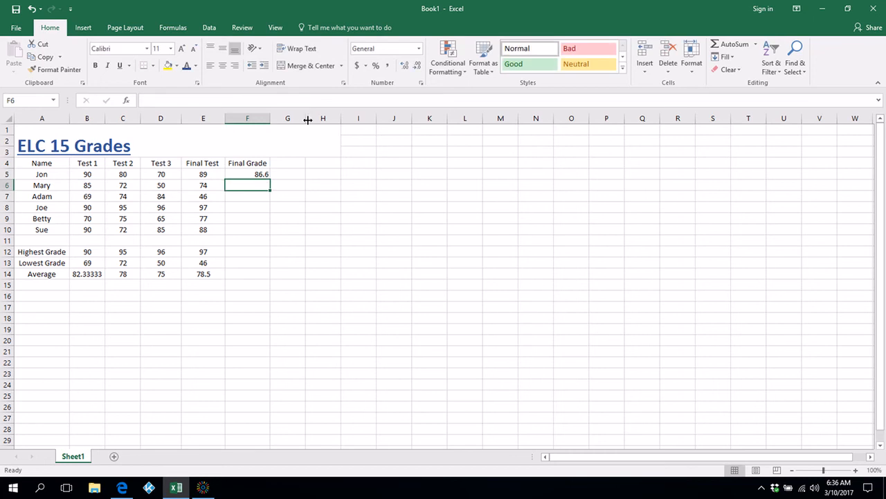
Copy the final grade formula from F5 into F6:F10 for the remaining students
{"action": "left_click", "coordinate": [263, 175]}
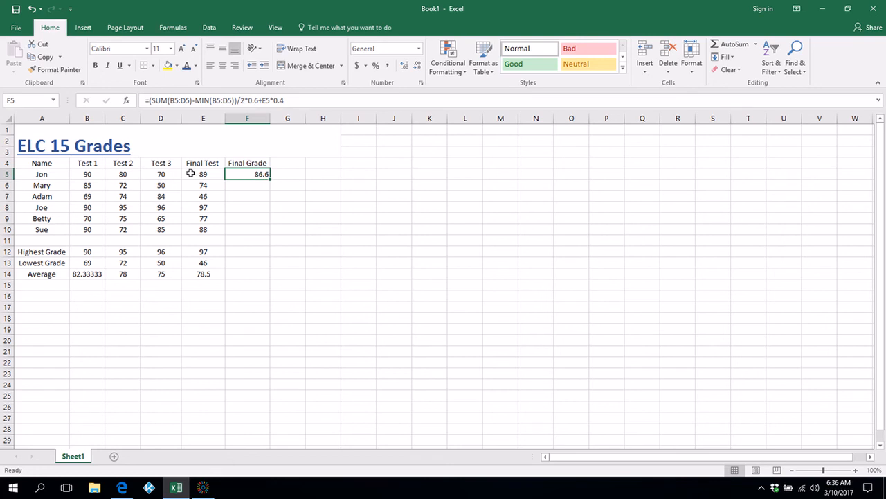
{"action": "right_click", "coordinate": [253, 175]}
{"action": "left_click", "coordinate": [280, 196]}
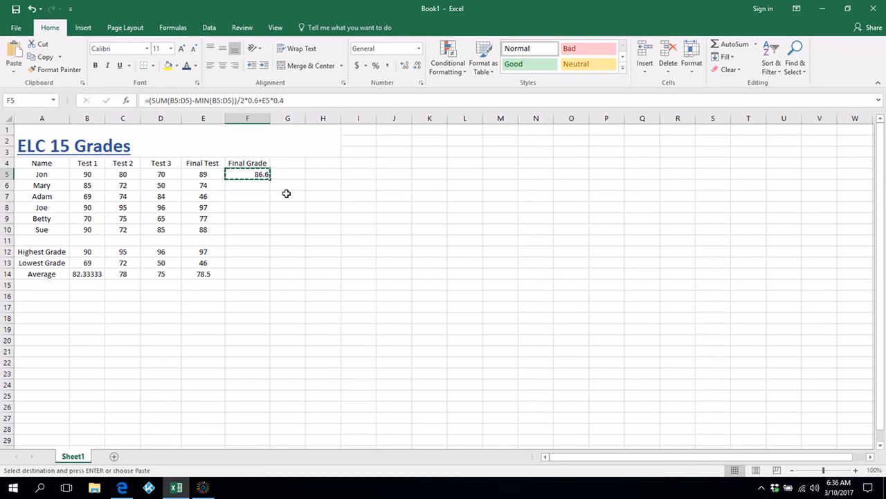
{"action": "left_click_drag", "start_coordinate": [259, 188], "coordinate": [255, 228]}
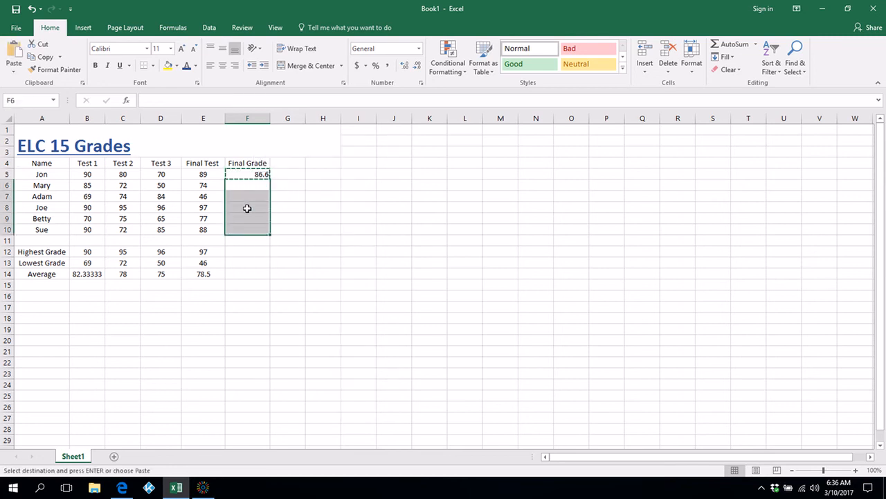
{"action": "right_click", "coordinate": [248, 207]}
{"action": "left_click", "coordinate": [270, 259]}
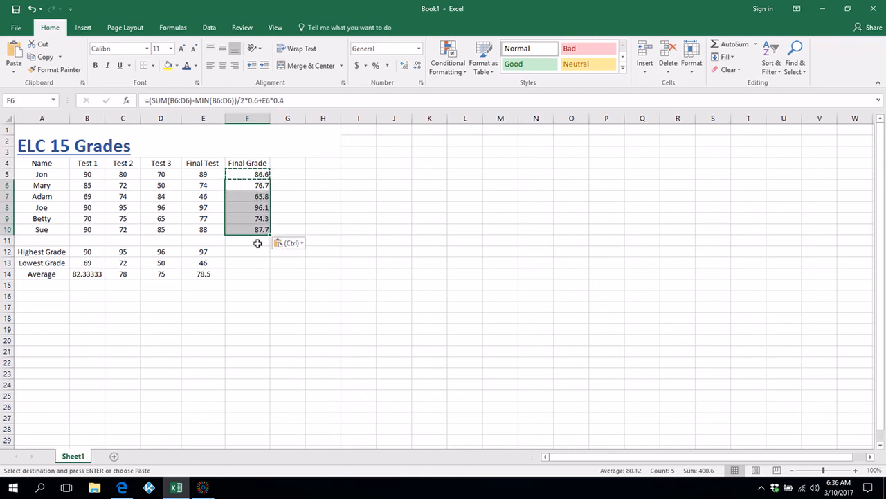
{"action": "left_click", "coordinate": [289, 263]}
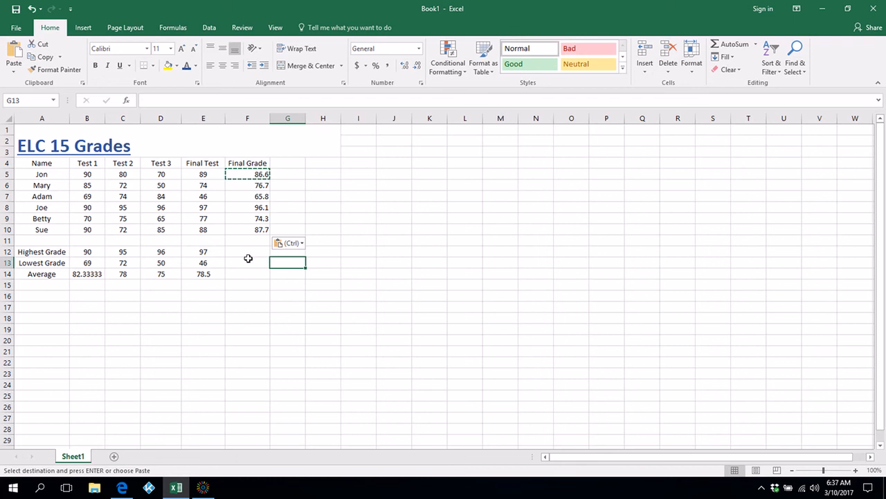
Copy the highest, lowest and average formulas from E12:E14 into F12:F14 for the Final Grade column
{"action": "left_click_drag", "start_coordinate": [205, 253], "coordinate": [202, 266]}
{"action": "right_click", "coordinate": [201, 263]}
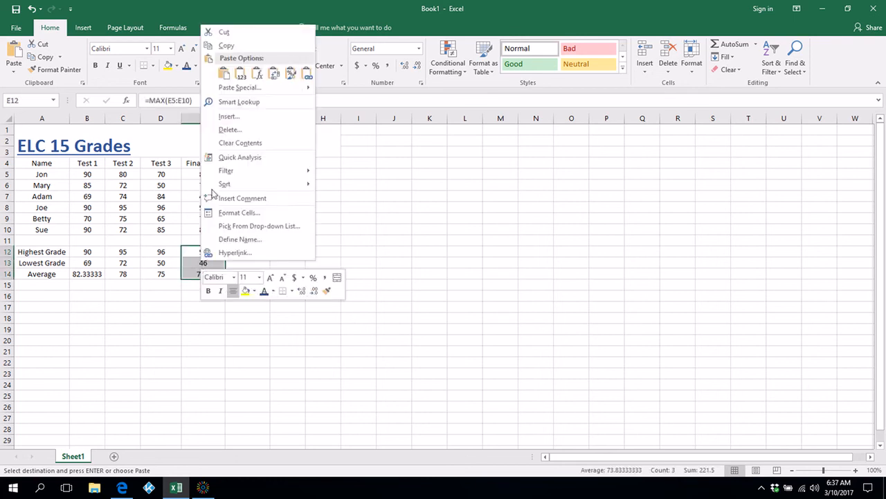
{"action": "left_click", "coordinate": [226, 46]}
{"action": "left_click", "coordinate": [252, 251]}
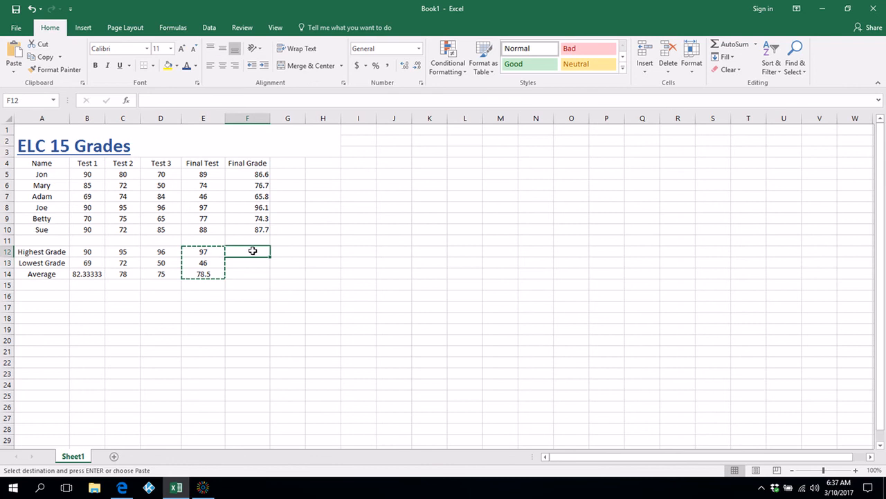
{"action": "right_click", "coordinate": [254, 254]}
{"action": "left_click", "coordinate": [276, 65]}
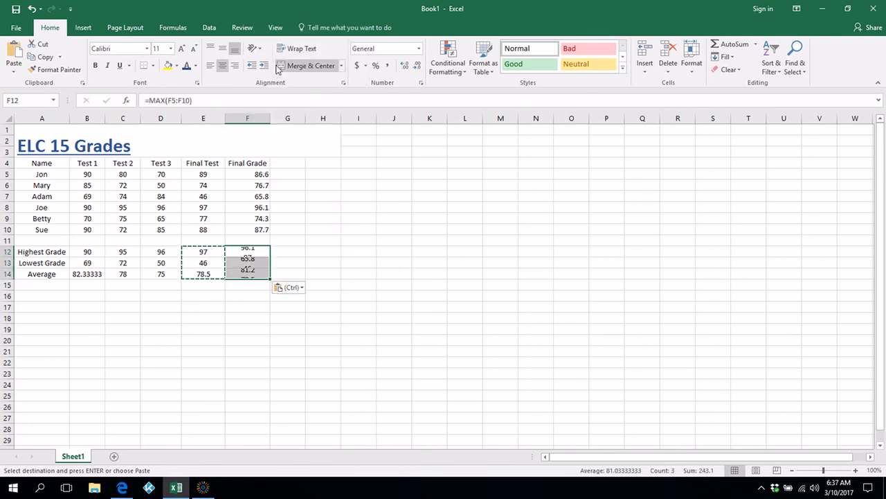
{"action": "left_click", "coordinate": [326, 294]}
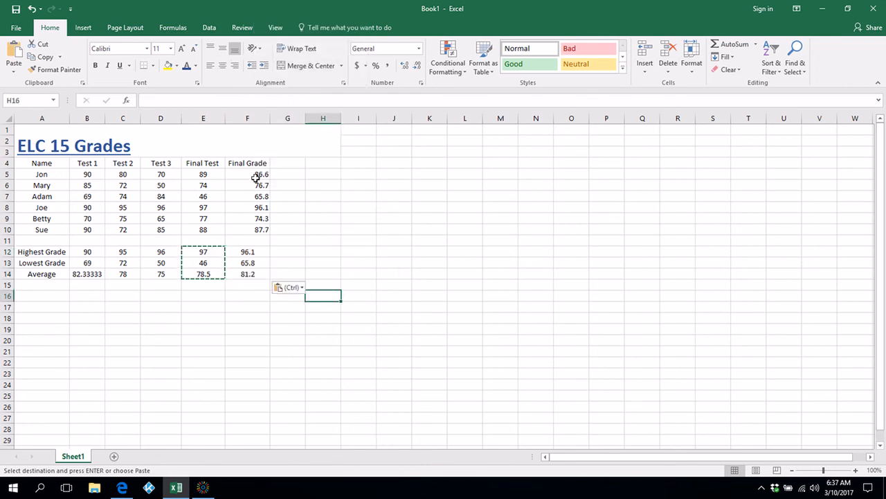
Center the final grades in cells F5:F10
{"action": "left_click_drag", "start_coordinate": [257, 175], "coordinate": [256, 230]}
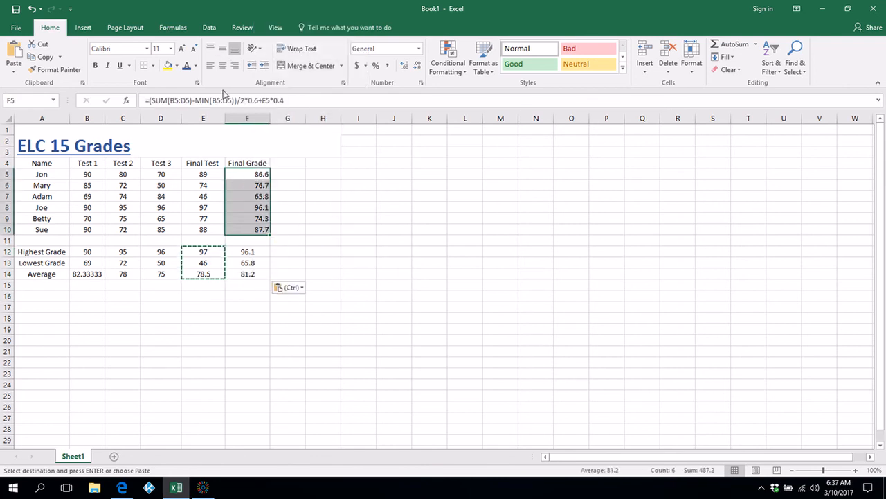
{"action": "left_click", "coordinate": [221, 68]}
{"action": "left_click", "coordinate": [367, 283]}
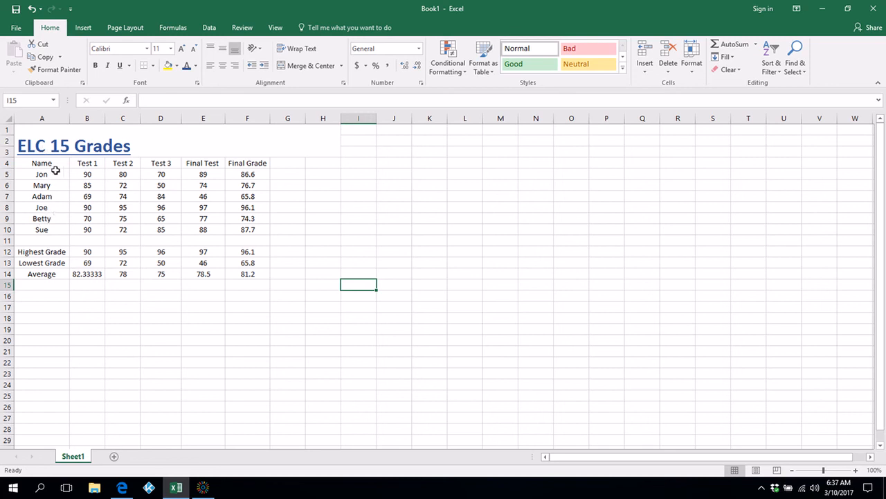
Sort the student rows A5:F10 alphabetically by name from A to Z
{"action": "left_click_drag", "start_coordinate": [35, 177], "coordinate": [239, 232]}
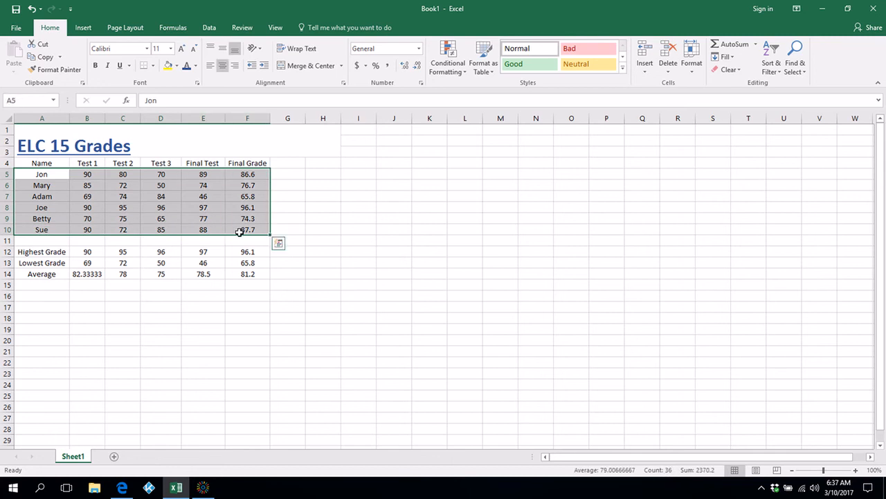
{"action": "left_click", "coordinate": [768, 50]}
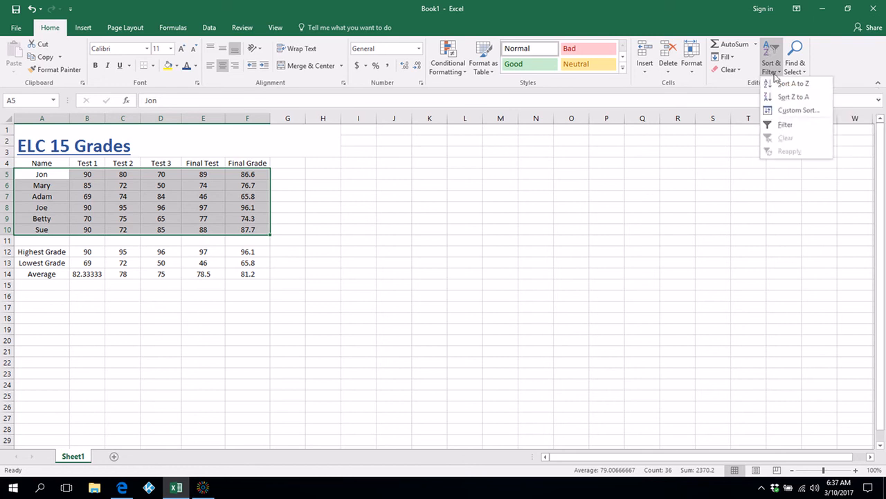
{"action": "left_click", "coordinate": [792, 83]}
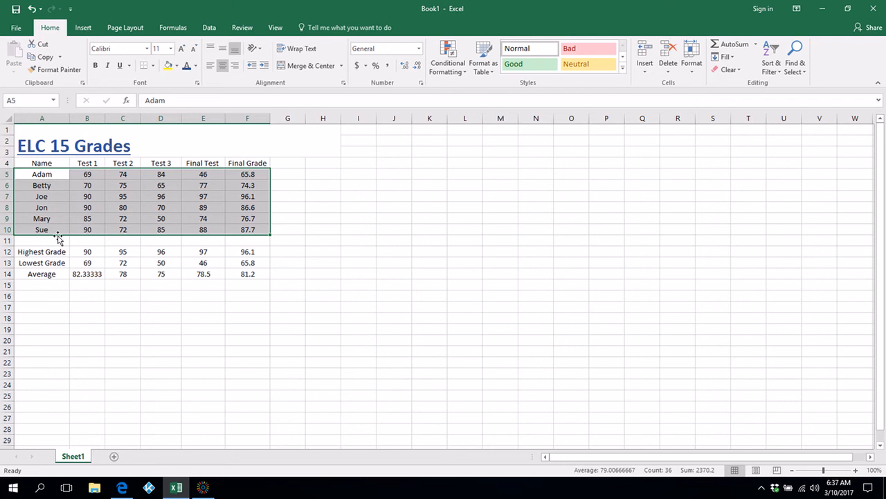
{"action": "left_click", "coordinate": [359, 243]}
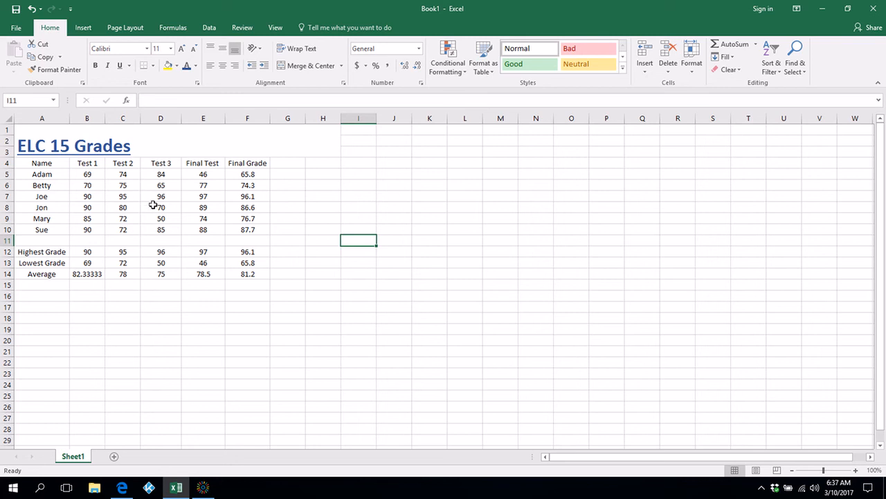
Change the Test 2 scores to 82 in cell C10 and 90 in cell C8
{"action": "left_click", "coordinate": [124, 230]}
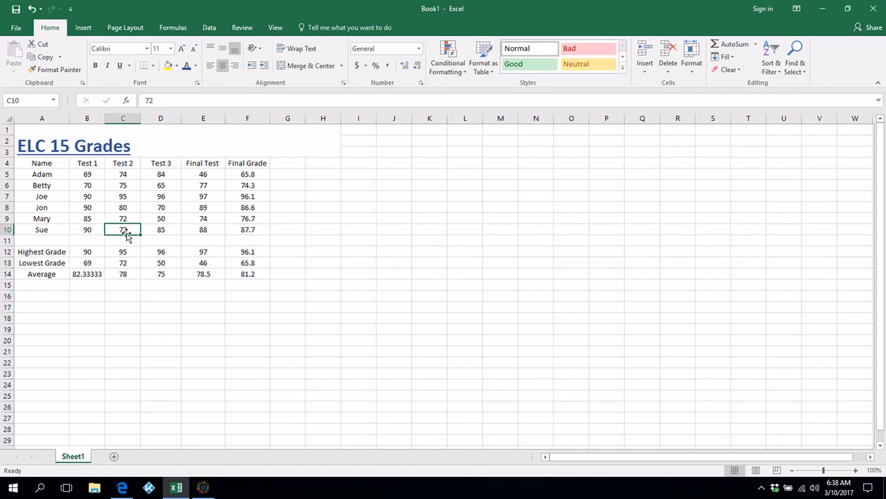
{"action": "type", "text": "82"}
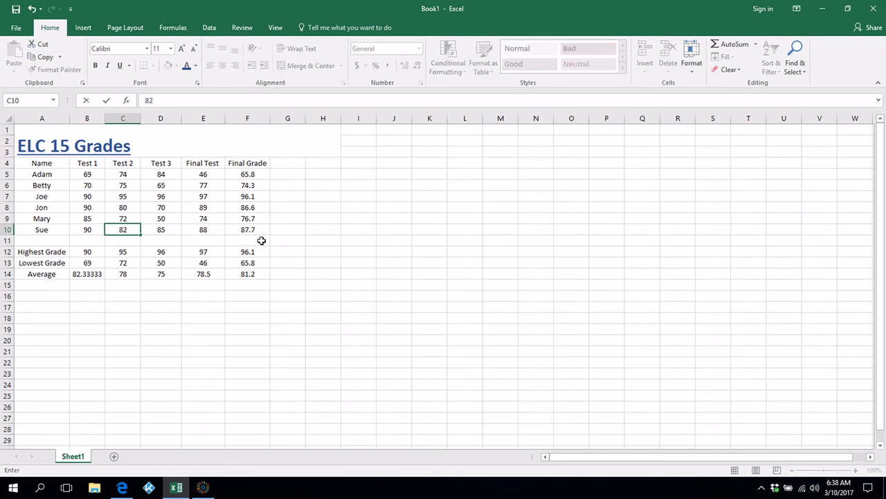
{"action": "key", "text": "Return"}
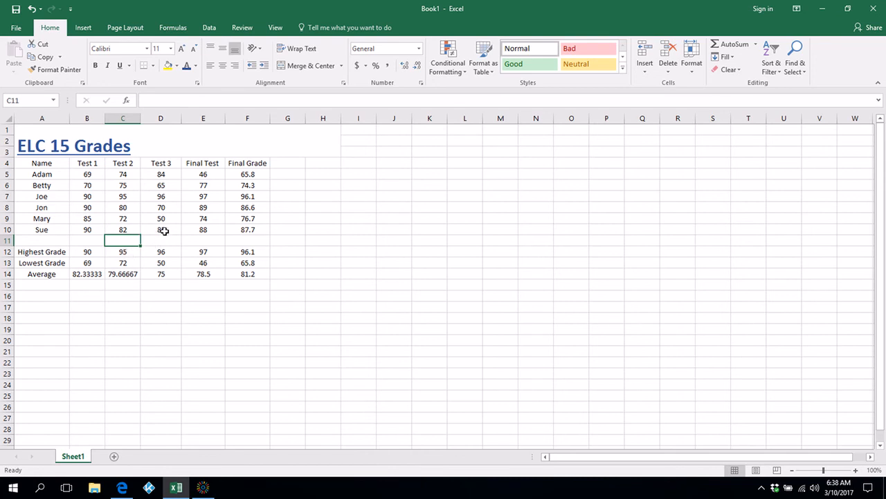
{"action": "left_click", "coordinate": [126, 208]}
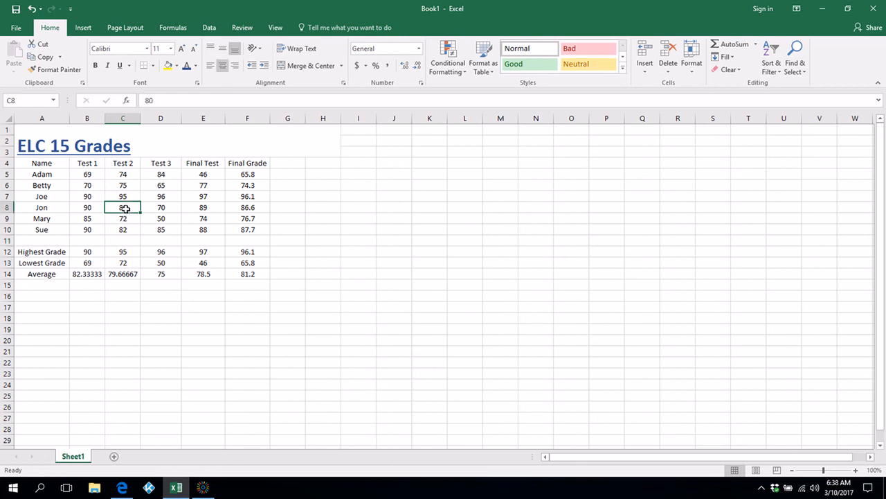
{"action": "type", "text": "9"}
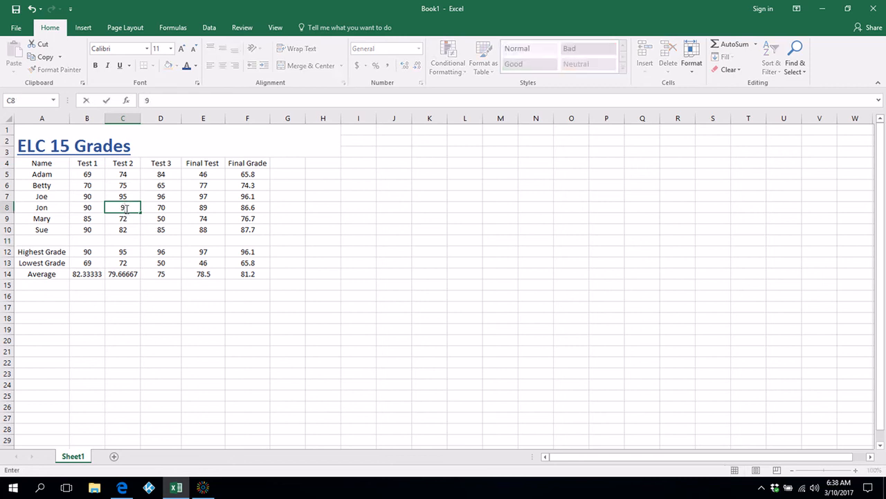
{"action": "type", "text": "0"}
{"action": "left_click", "coordinate": [135, 216]}
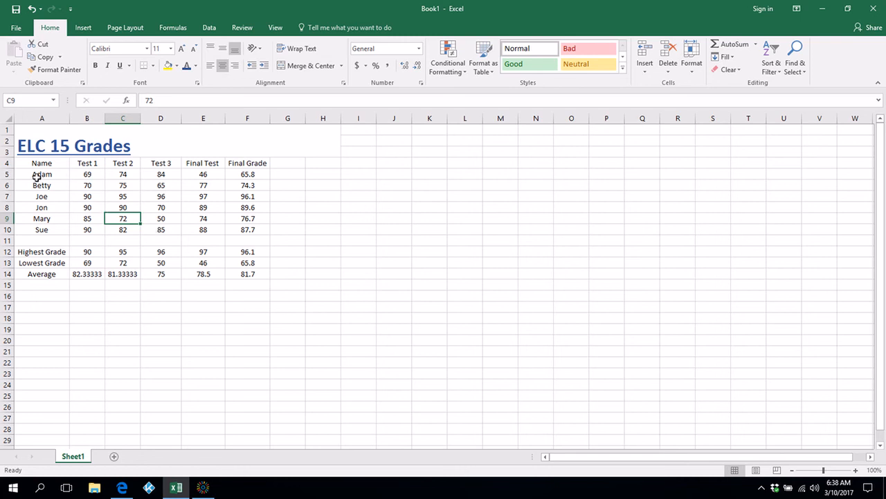
Insert a 2-D clustered column chart of the student names and grades in A5:F10
{"action": "left_click_drag", "start_coordinate": [40, 175], "coordinate": [227, 228]}
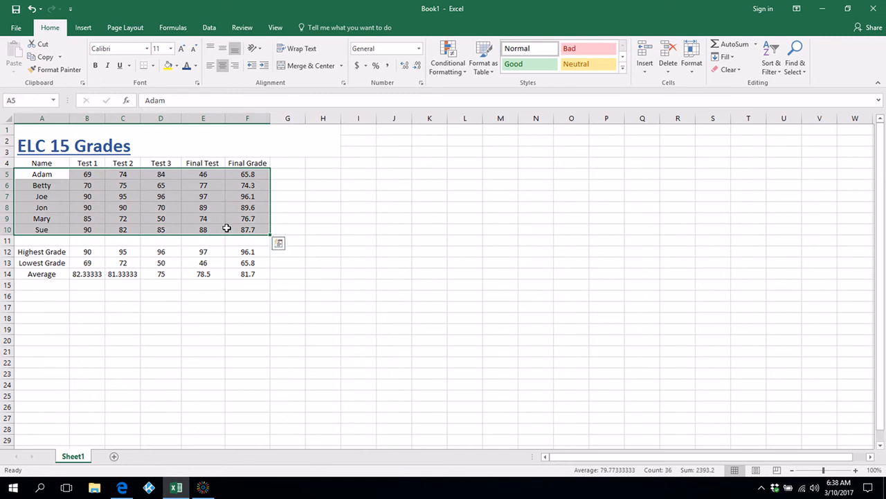
{"action": "left_click", "coordinate": [81, 29]}
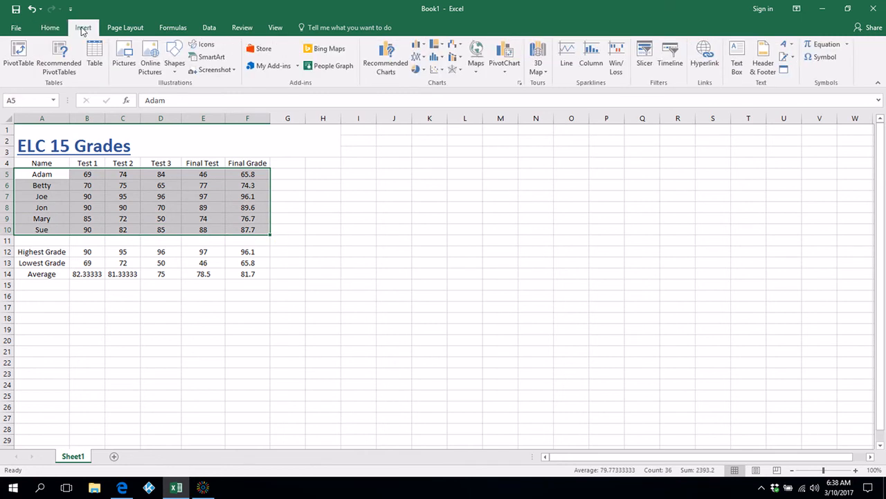
{"action": "left_click", "coordinate": [418, 47]}
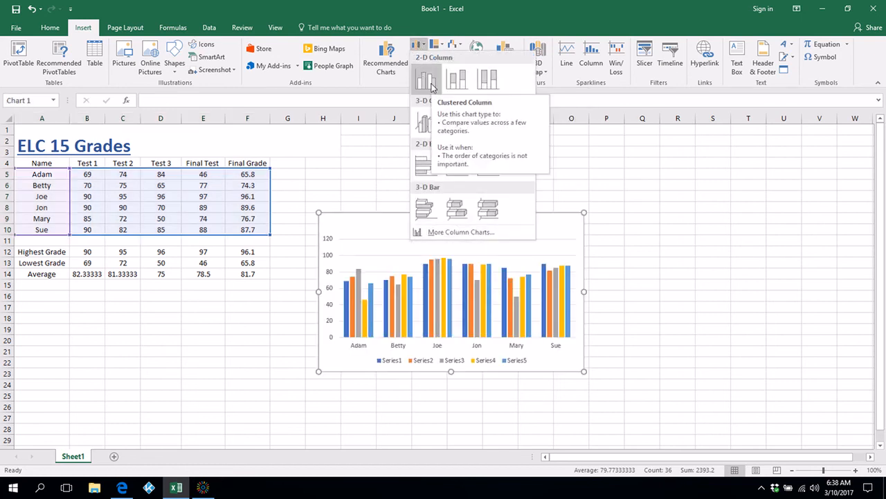
{"action": "left_click", "coordinate": [431, 84]}
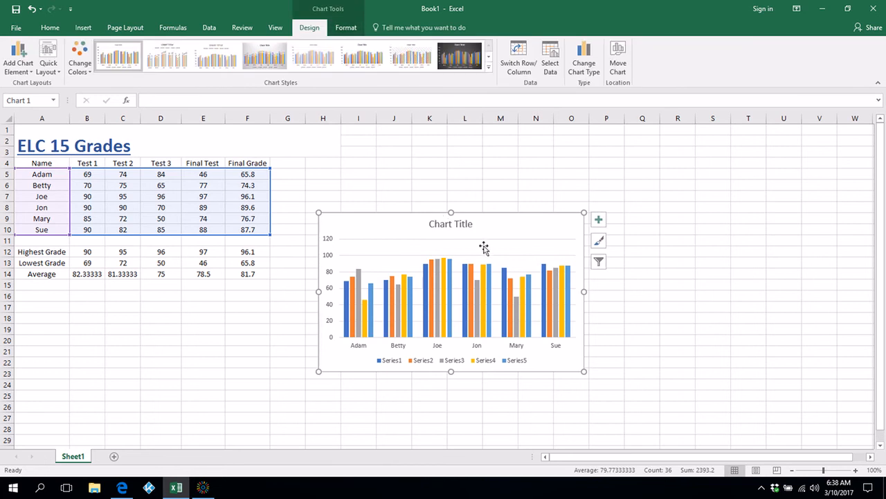
Shift the column chart's plot area upward and move the whole chart up beside the grade table
{"action": "left_click_drag", "start_coordinate": [483, 248], "coordinate": [482, 190]}
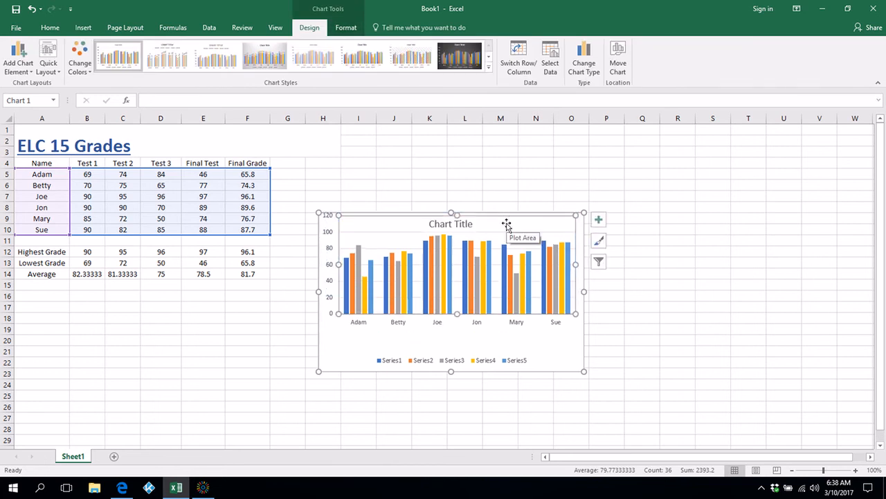
{"action": "left_click", "coordinate": [549, 357]}
{"action": "left_click_drag", "start_coordinate": [550, 357], "coordinate": [546, 293]}
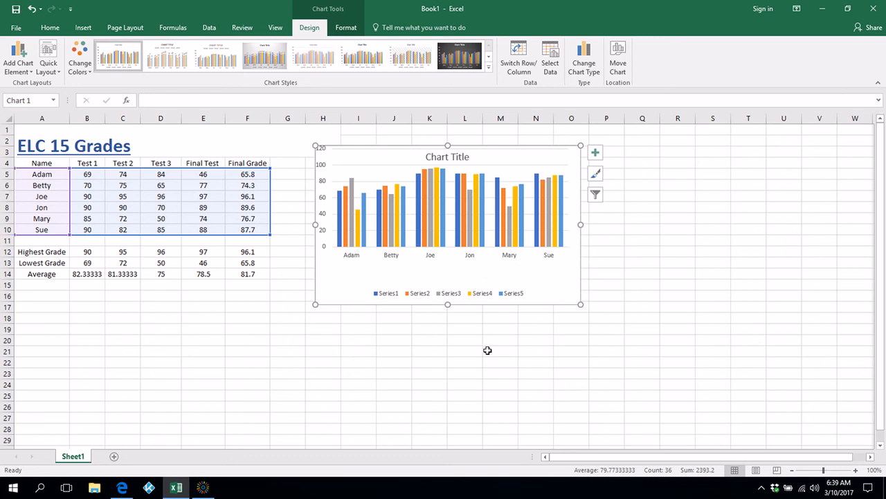
Replace the column chart's placeholder title with "ELC 15 Grades"
{"action": "left_click", "coordinate": [447, 157]}
{"action": "left_click", "coordinate": [470, 156]}
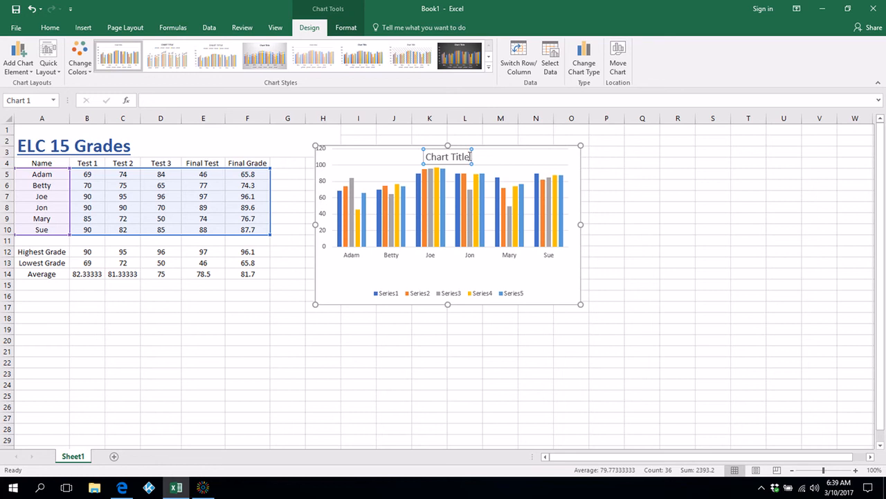
{"action": "left_click", "coordinate": [469, 155]}
{"action": "left_click", "coordinate": [459, 155]}
{"action": "key", "text": "BackSpace"}
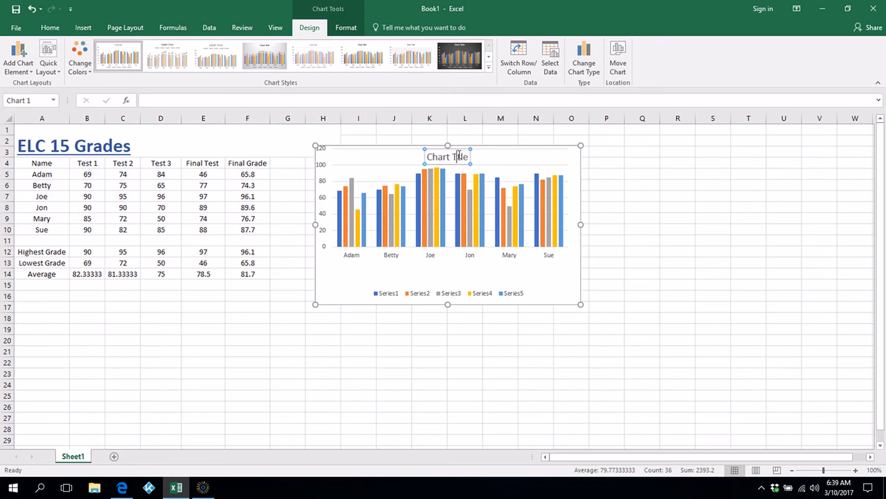
{"action": "key", "text": "BackSpace"}
{"action": "key", "text": "BackSpace"}
{"action": "key", "text": "BackSpace"}
{"action": "key", "text": "BackSpace"}
{"action": "key", "text": "BackSpace"}
{"action": "key", "text": "BackSpace"}
{"action": "key", "text": "BackSpace"}
{"action": "key", "text": "BackSpace"}
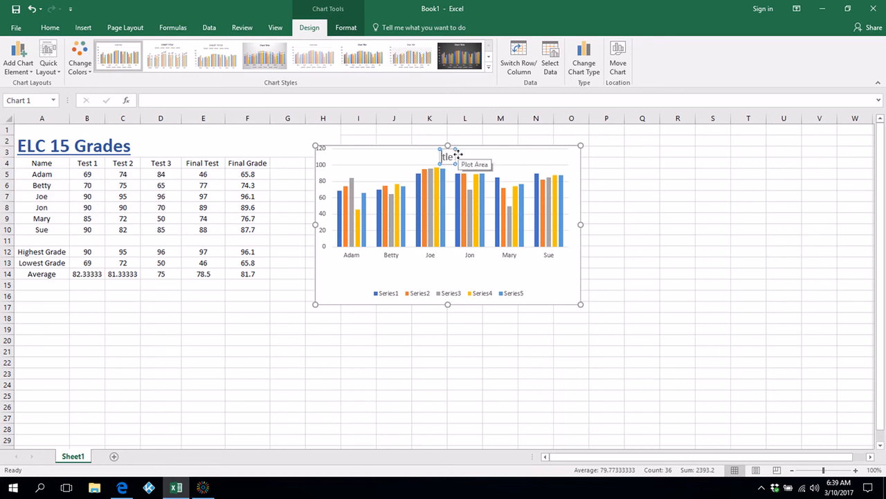
{"action": "key", "text": "Right"}
{"action": "key", "text": "Right"}
{"action": "key", "text": "BackSpace"}
{"action": "key", "text": "BackSpace"}
{"action": "key", "text": "BackSpace"}
{"action": "type", "text": "ELC 15 Gra"}
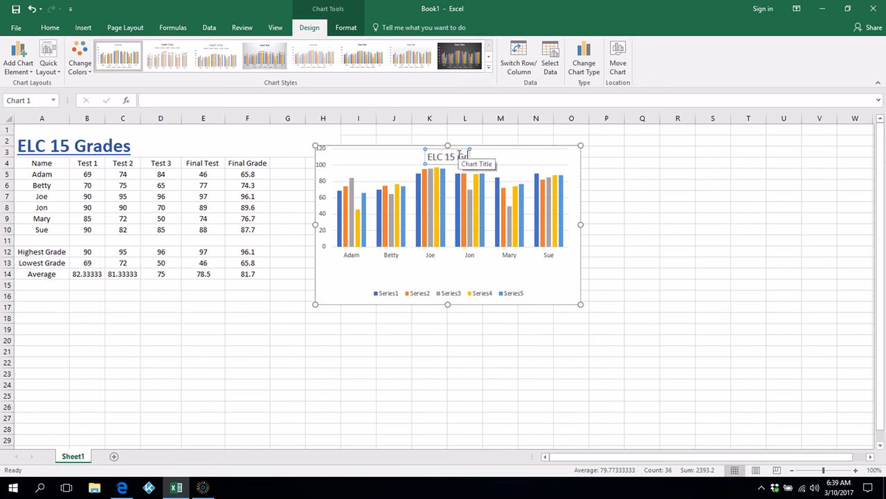
{"action": "type", "text": "des"}
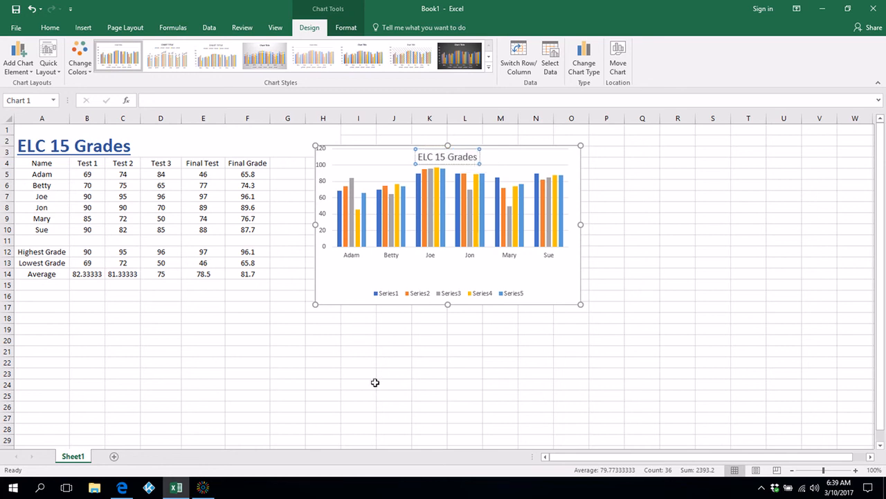
{"action": "left_click", "coordinate": [373, 372]}
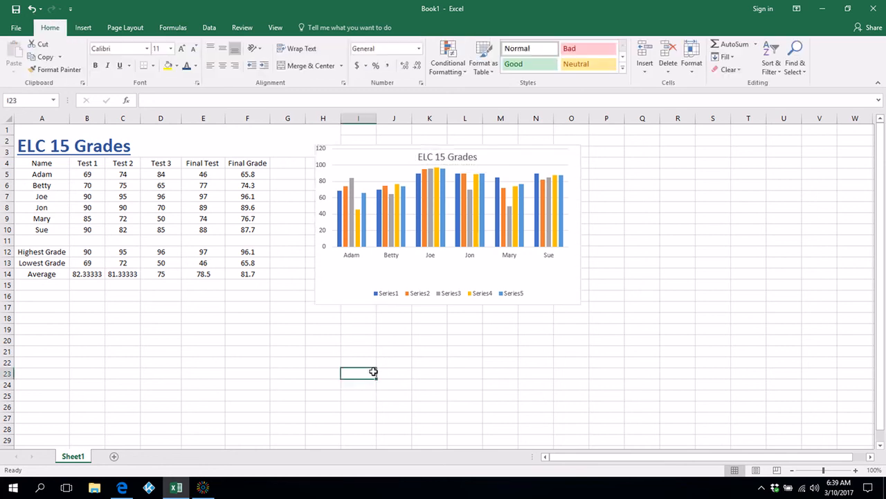
Insert a basic 2-D line chart of the student names and grades in A5:F10
{"action": "left_click", "coordinate": [55, 177]}
{"action": "left_click_drag", "start_coordinate": [65, 182], "coordinate": [237, 230]}
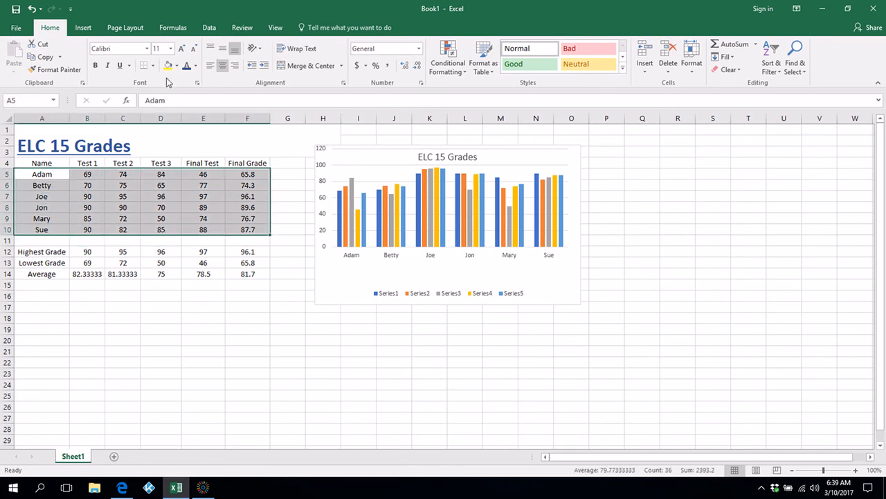
{"action": "left_click", "coordinate": [83, 27]}
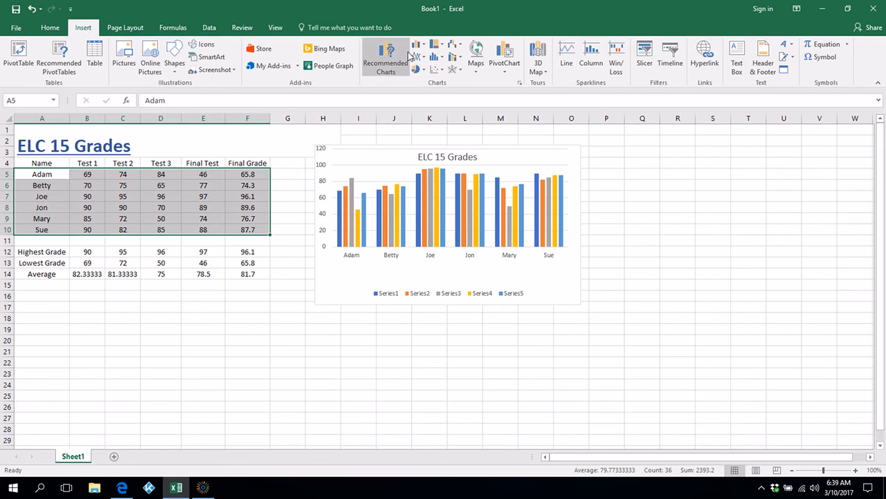
{"action": "left_click", "coordinate": [422, 57]}
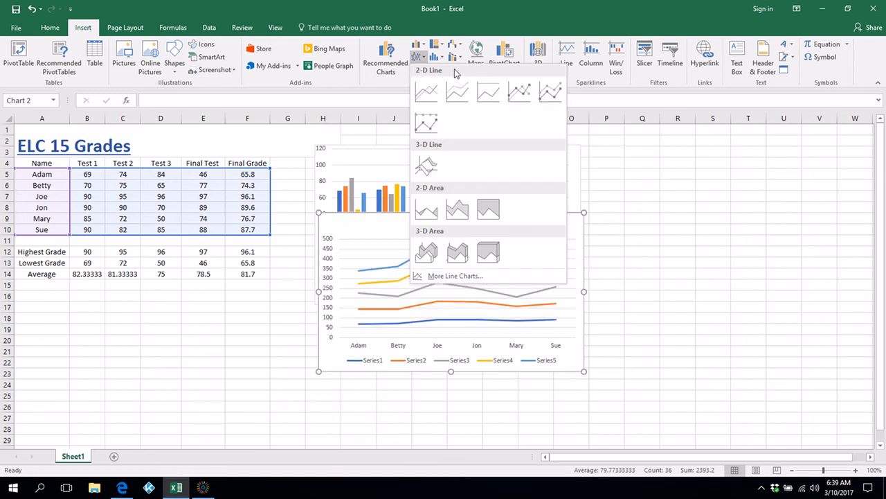
{"action": "left_click", "coordinate": [425, 90]}
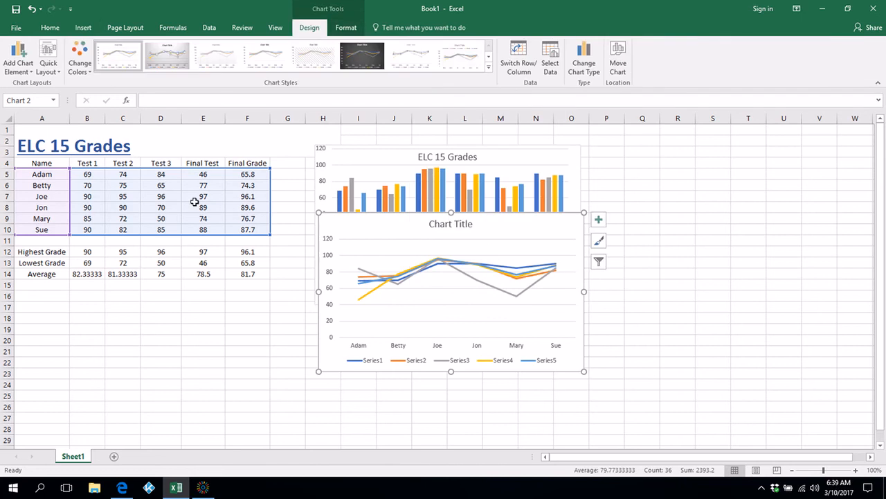
Set the line chart's data range to the Name and Final Grade columns in rows 4 to 10, and move the chart below the table
{"action": "left_click_drag", "start_coordinate": [71, 169], "coordinate": [227, 160]}
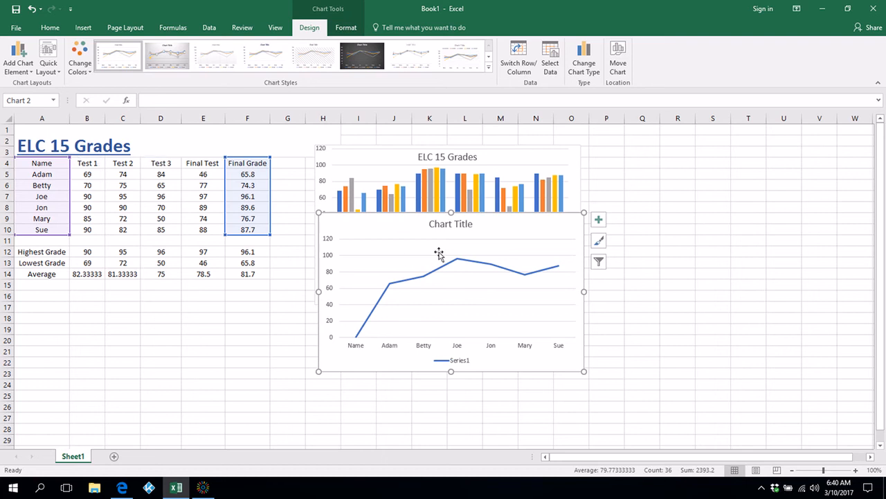
{"action": "left_click_drag", "start_coordinate": [547, 227], "coordinate": [264, 303]}
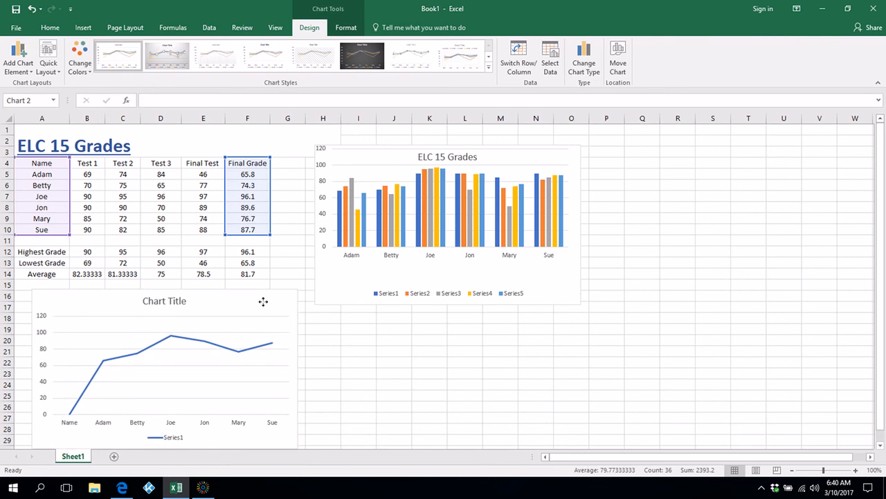
Replace the line chart's placeholder title with "Final Grade"
{"action": "left_click", "coordinate": [185, 301]}
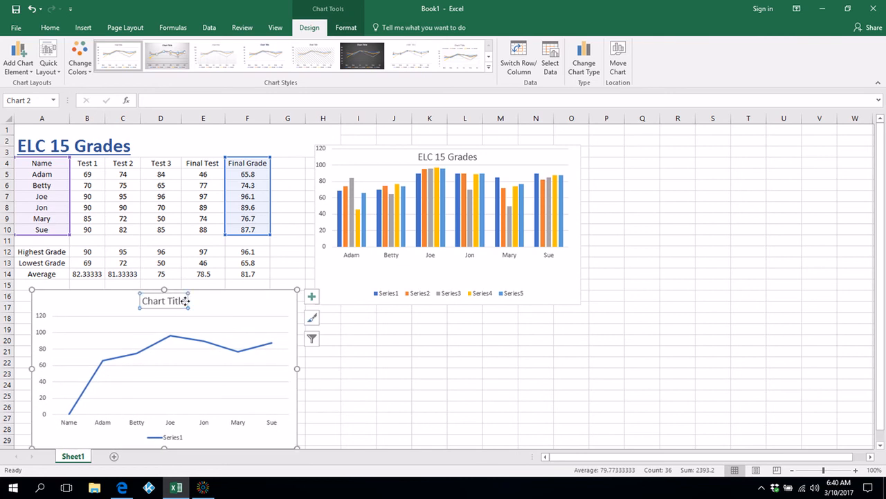
{"action": "left_click", "coordinate": [184, 301]}
{"action": "key", "text": "BackSpace"}
{"action": "key", "text": "BackSpace"}
{"action": "key", "text": "BackSpace"}
{"action": "key", "text": "BackSpace"}
{"action": "key", "text": "BackSpace"}
{"action": "key", "text": "BackSpace"}
{"action": "key", "text": "BackSpace"}
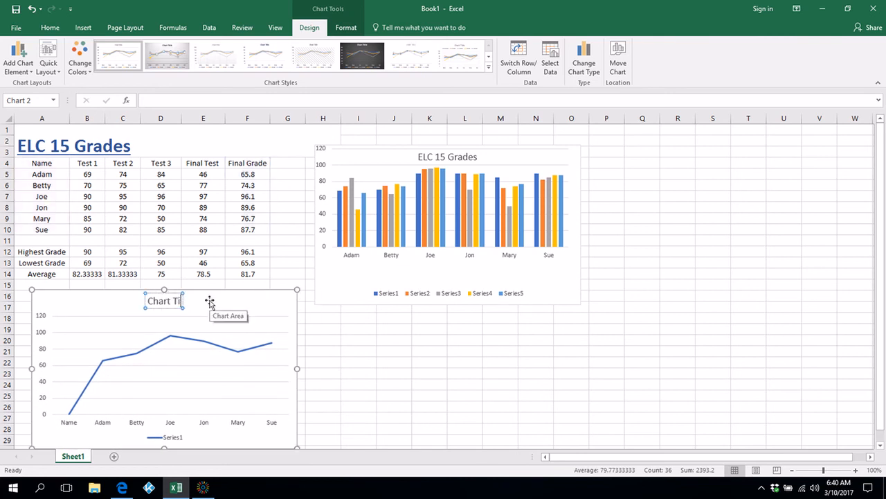
{"action": "key", "text": "BackSpace"}
{"action": "key", "text": "BackSpace"}
{"action": "key", "text": "BackSpace"}
{"action": "key", "text": "BackSpace"}
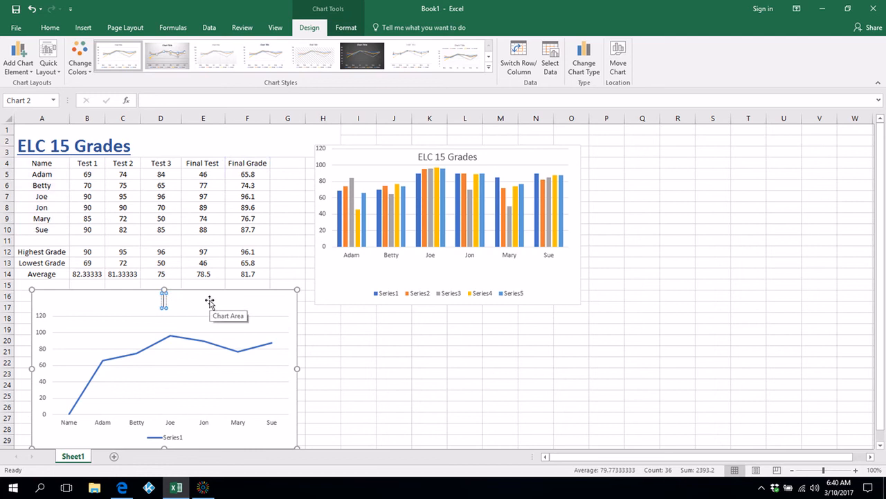
{"action": "type", "text": "Final Gr"}
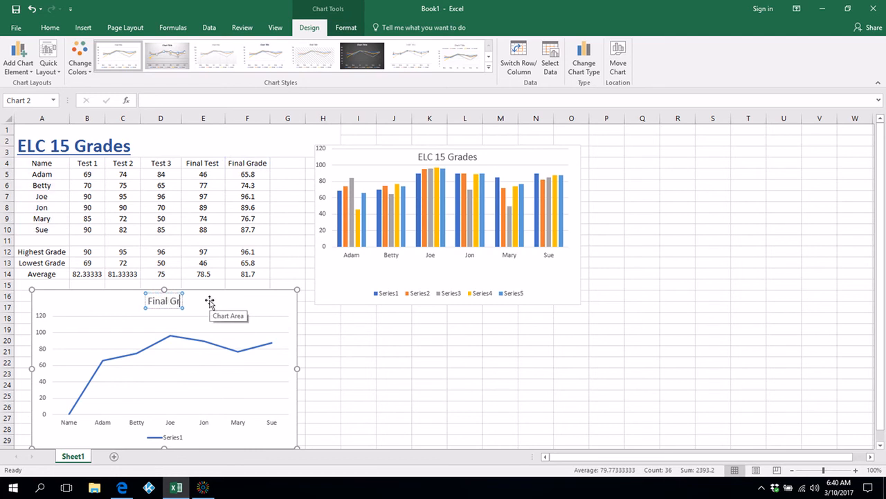
{"action": "type", "text": "ade"}
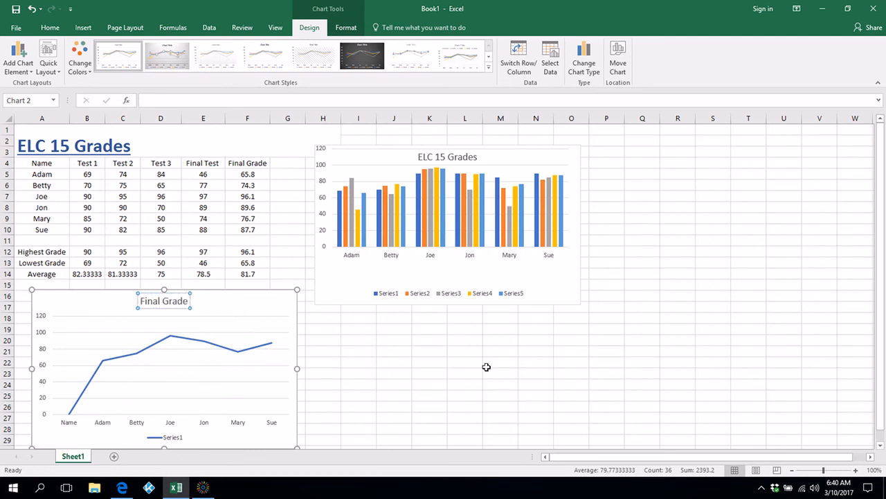
{"action": "left_click", "coordinate": [486, 366]}
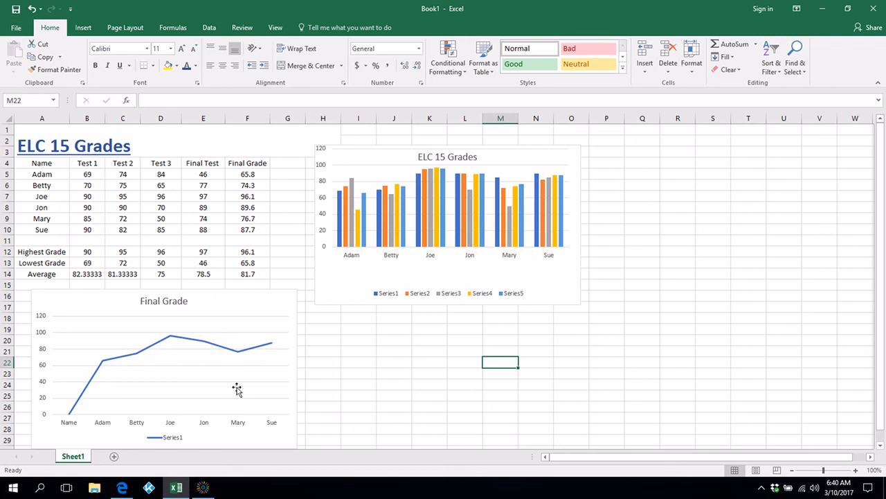
{"action": "left_click", "coordinate": [202, 489]}
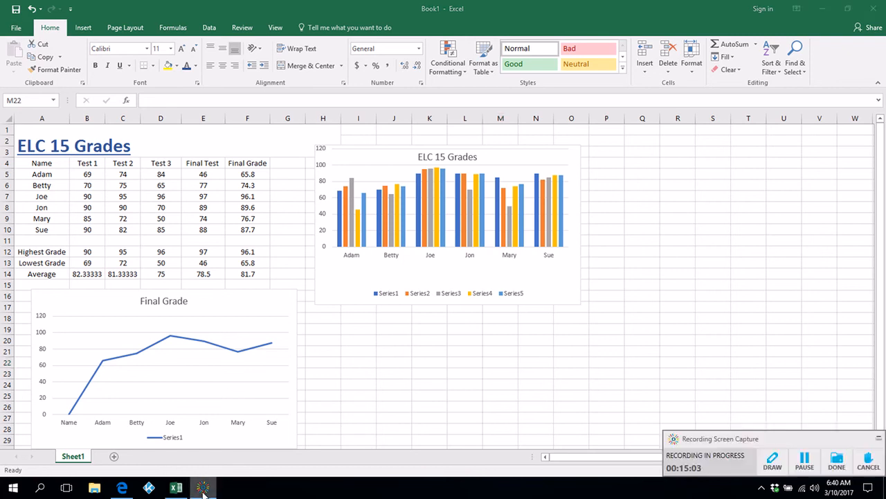